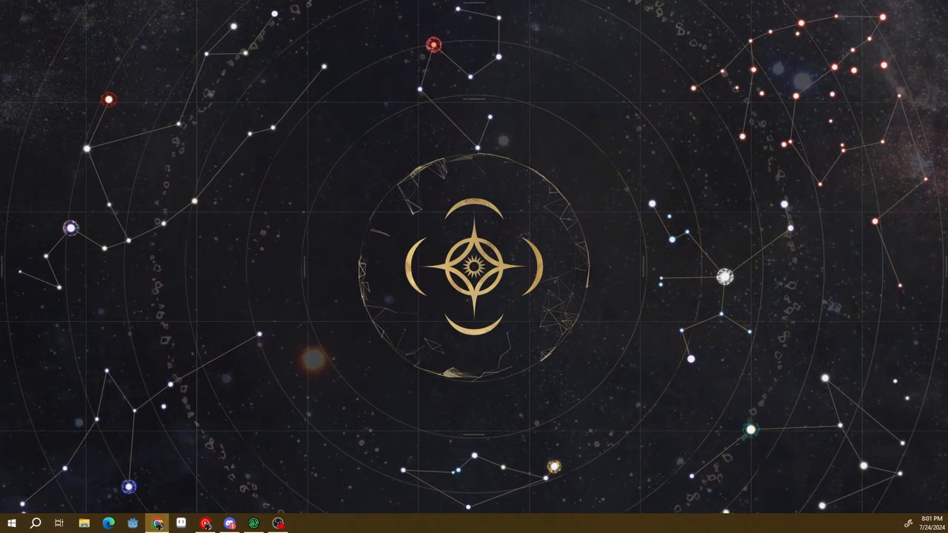
Review the Modrinth mods page and the Modrinth App download page in the browser, and minimize the browser window
{"action": "left_click", "coordinate": [158, 524]}
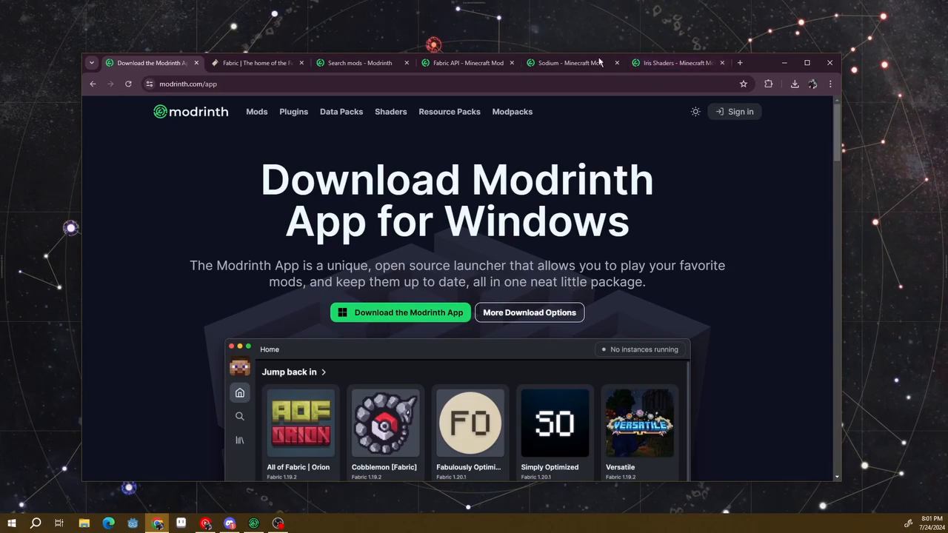
{"action": "left_click", "coordinate": [378, 61]}
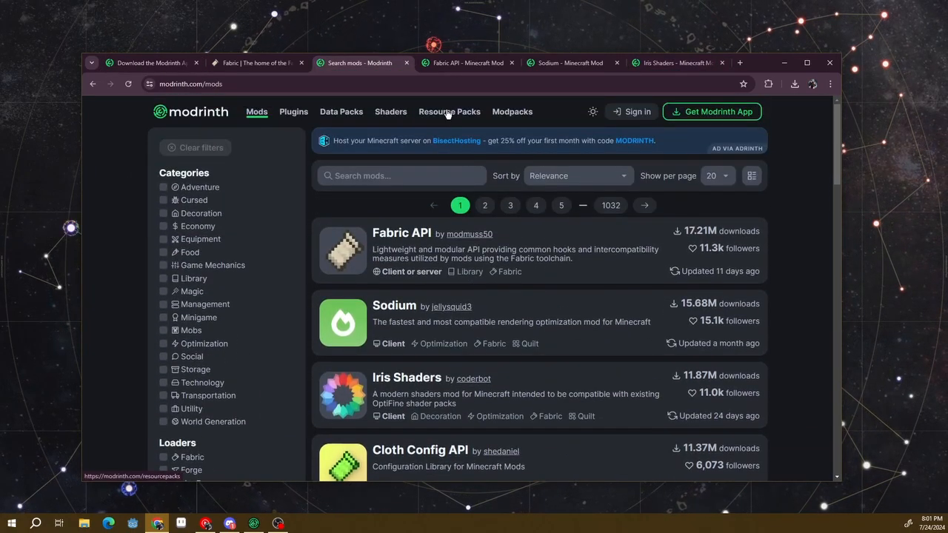
{"action": "left_click", "coordinate": [183, 64]}
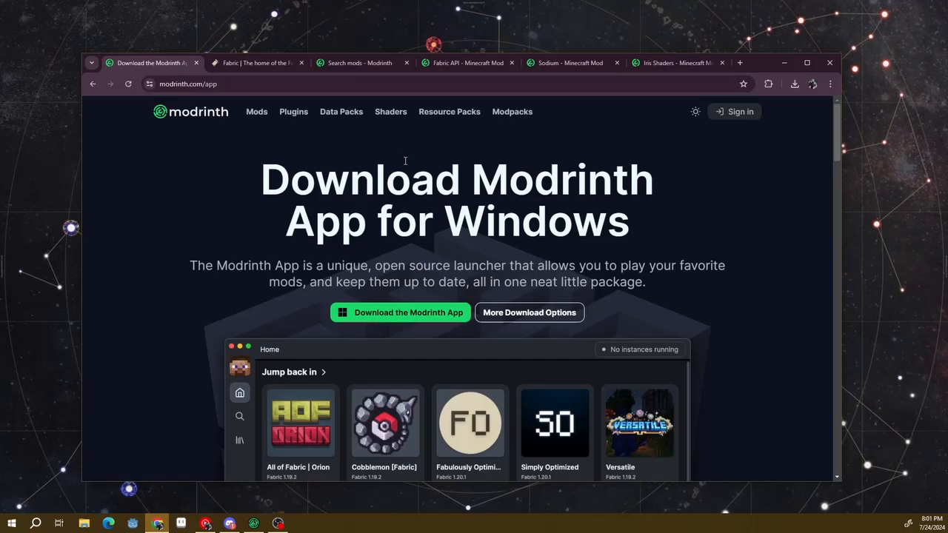
{"action": "scroll", "coordinate": [197, 295], "scroll_direction": "down", "scroll_amount": 1}
{"action": "scroll", "coordinate": [197, 294], "scroll_direction": "up", "scroll_amount": 1}
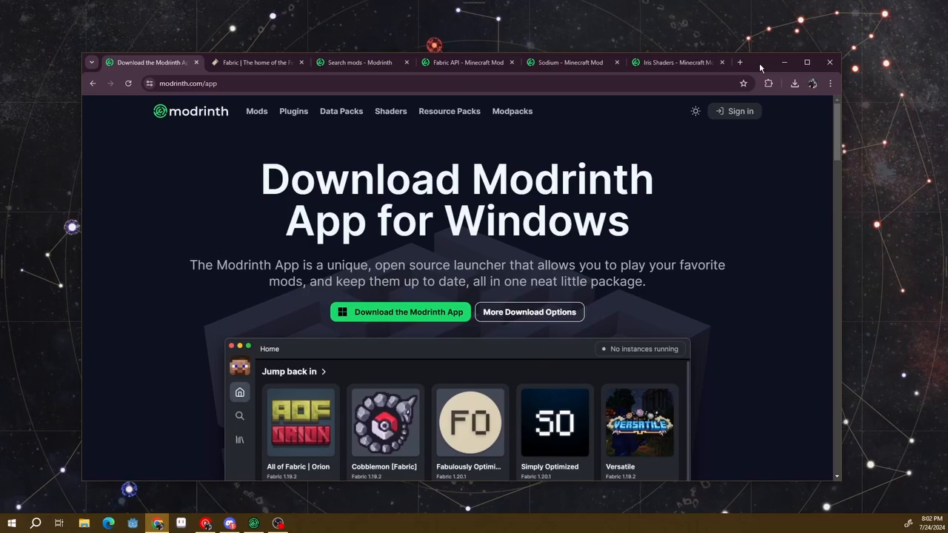
{"action": "left_click", "coordinate": [784, 63]}
{"action": "mouse_move", "coordinate": [947, 72]}
{"action": "left_mouse_down"}
{"action": "mouse_move", "coordinate": [919, 75]}
{"action": "mouse_move", "coordinate": [947, 69]}
{"action": "left_mouse_up"}
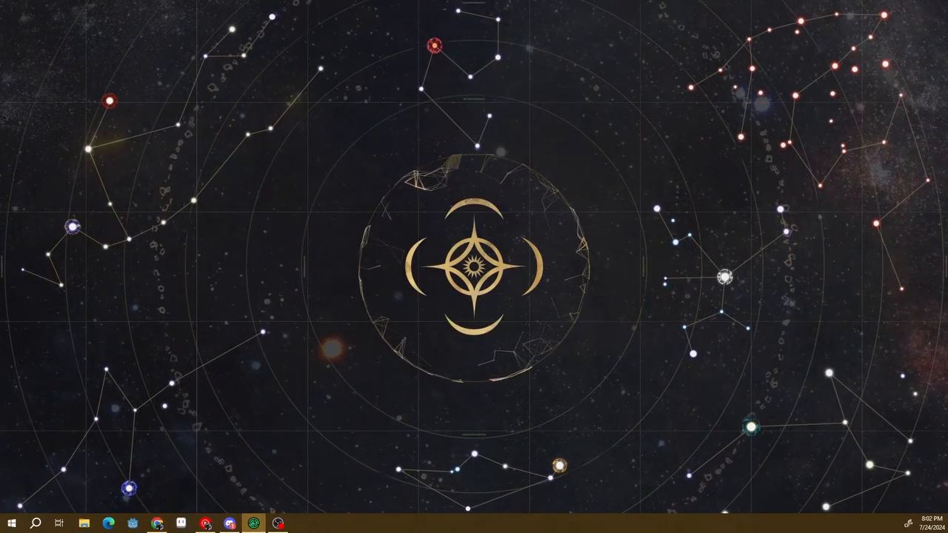
In the Modrinth App, start a new custom instance with the Fabric loader and game version 1.21
{"action": "left_click", "coordinate": [253, 523]}
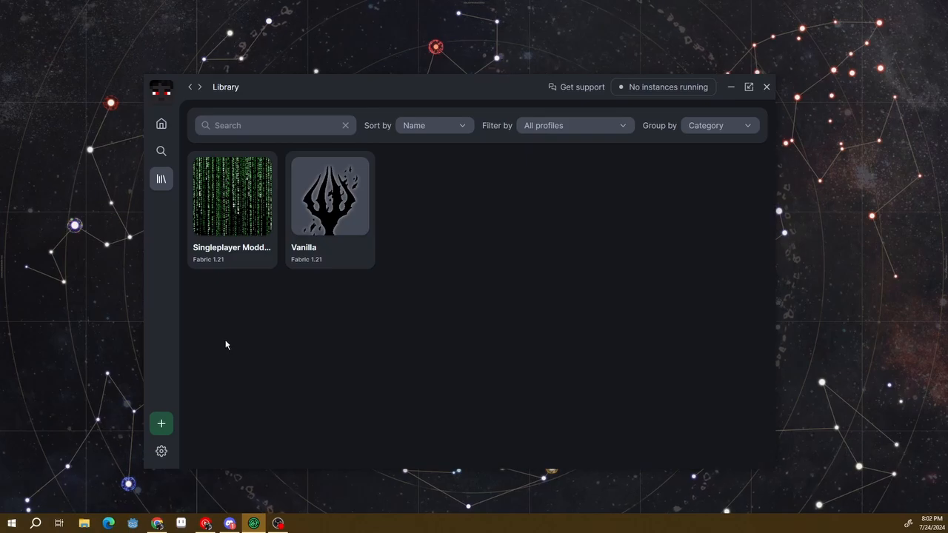
{"action": "left_click", "coordinate": [160, 425]}
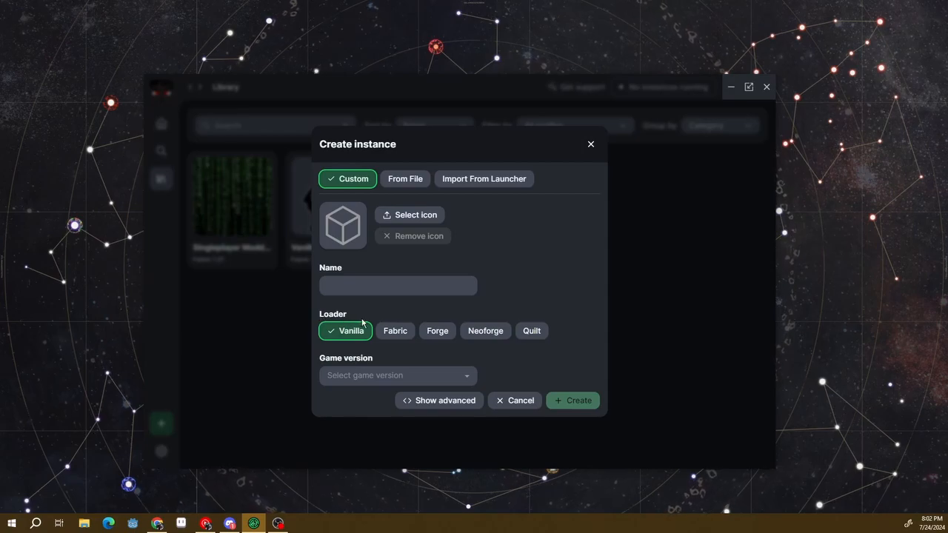
{"action": "left_click", "coordinate": [389, 332]}
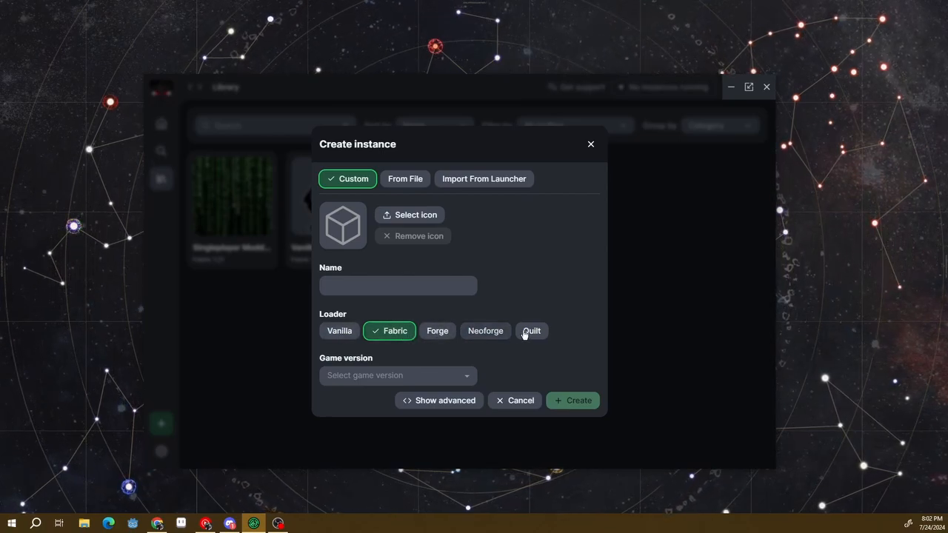
{"action": "left_click", "coordinate": [383, 376]}
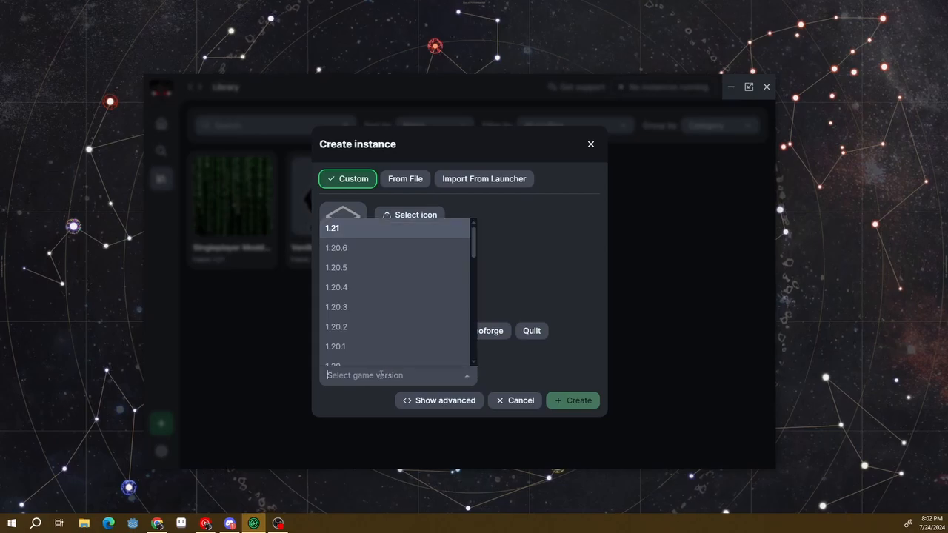
{"action": "left_click", "coordinate": [383, 229]}
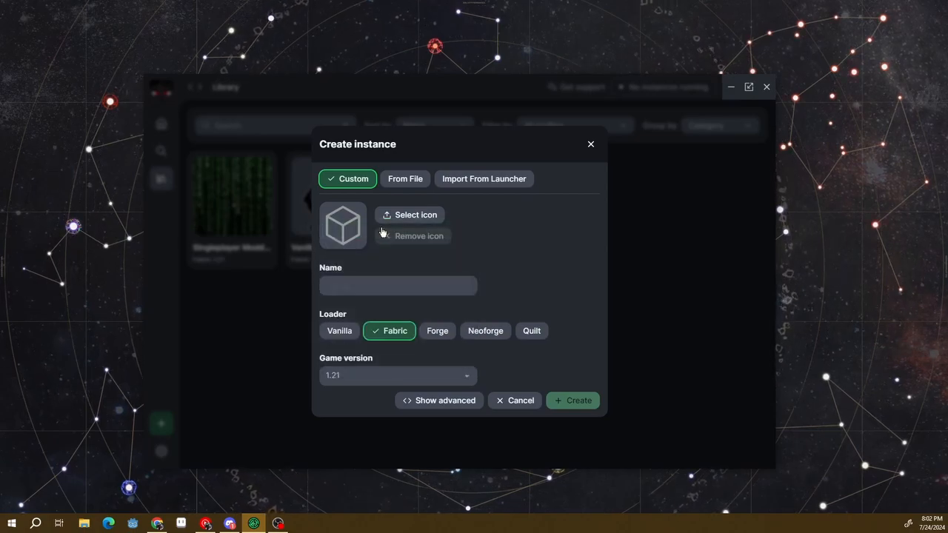
Name the new instance Shaders and create it
{"action": "left_click", "coordinate": [381, 286]}
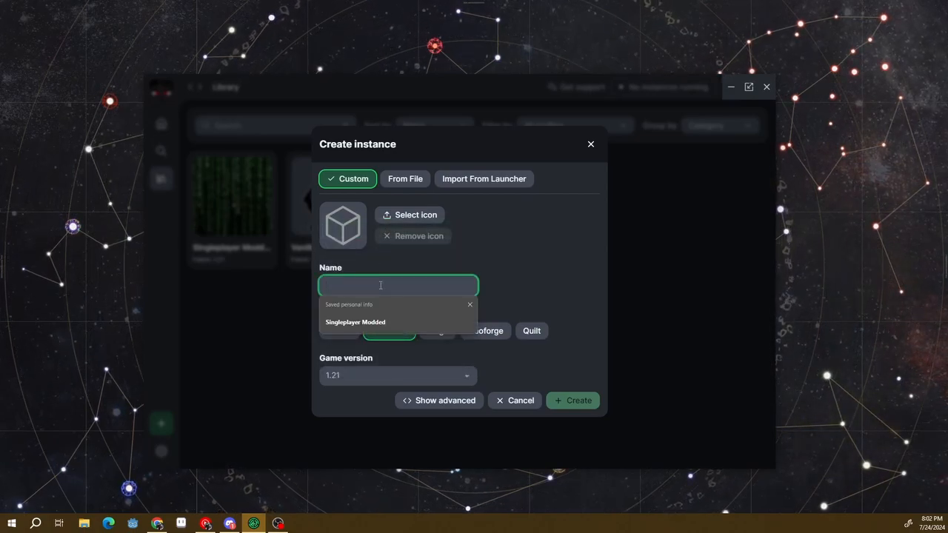
{"action": "key", "text": "Down"}
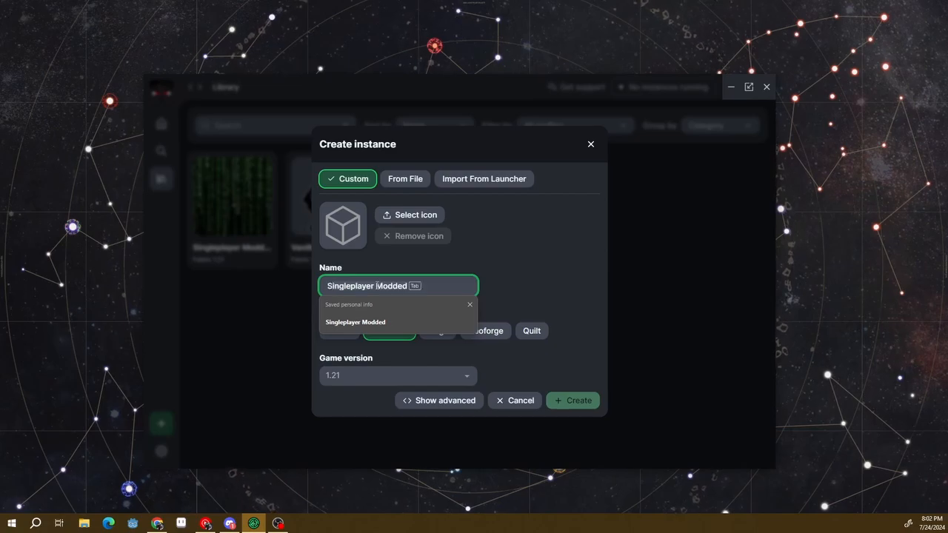
{"action": "type", "text": "Shaders"}
{"action": "left_click", "coordinate": [534, 283]}
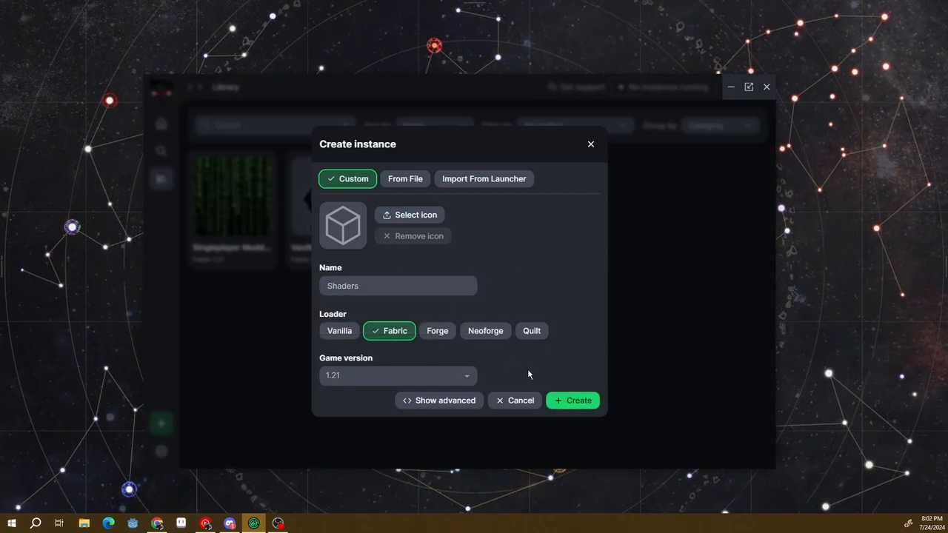
{"action": "left_click", "coordinate": [570, 404]}
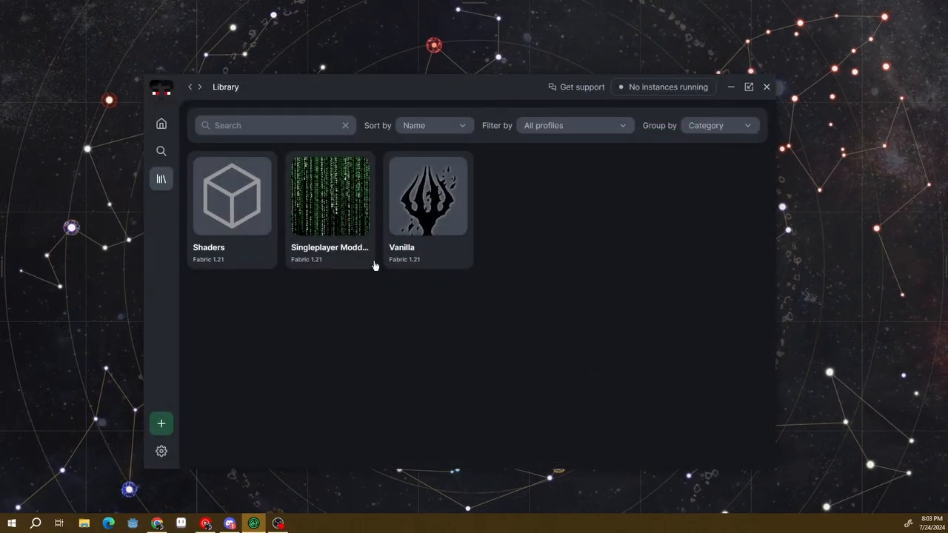
Open the Shaders instance from the library and view its options
{"action": "mouse_move", "coordinate": [219, 226]}
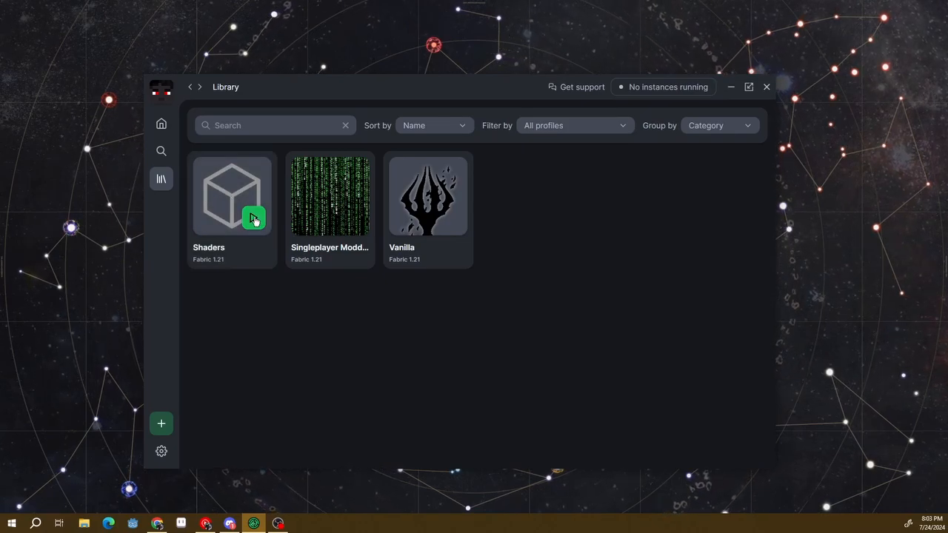
{"action": "left_click", "coordinate": [222, 186]}
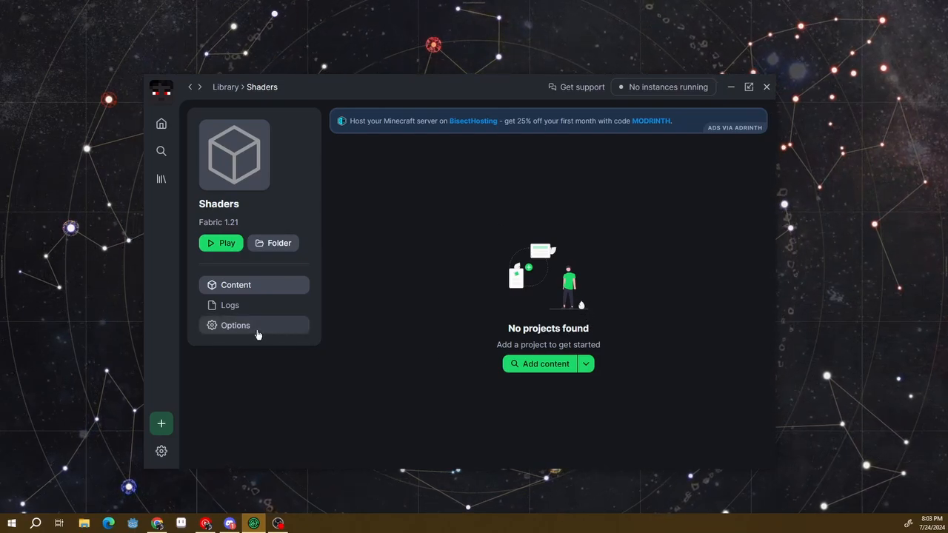
{"action": "left_click", "coordinate": [222, 326]}
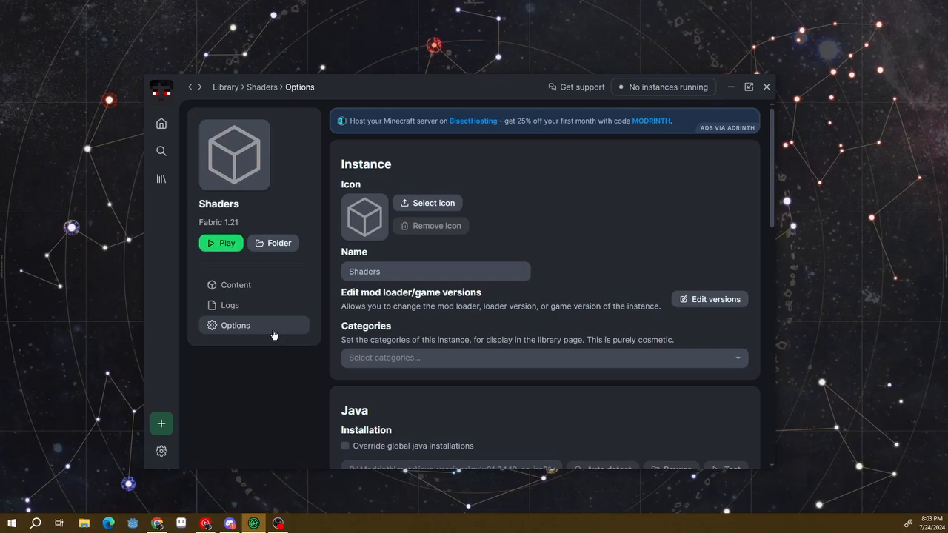
Open the launcher's general settings and examine the app directory path
{"action": "left_click", "coordinate": [161, 451]}
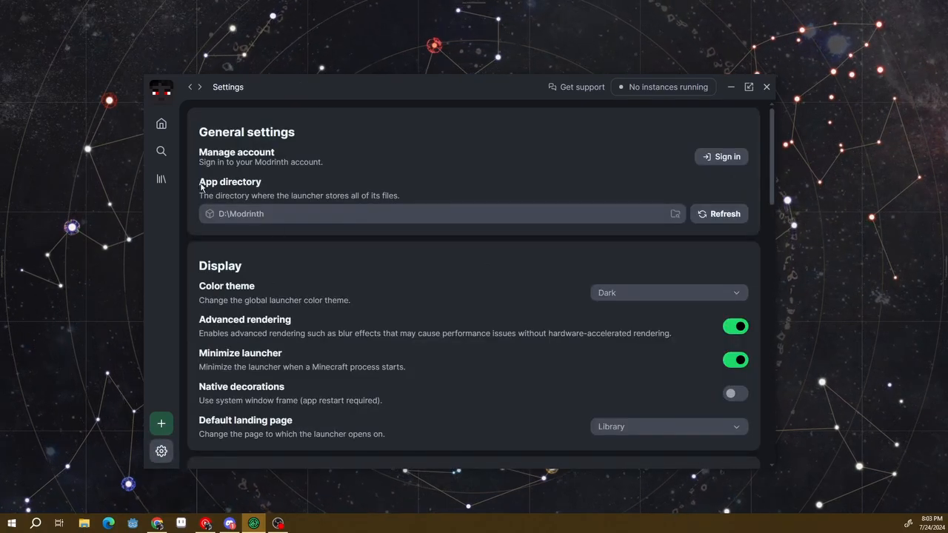
{"action": "left_click_drag", "start_coordinate": [200, 183], "coordinate": [254, 185]}
{"action": "left_click", "coordinate": [253, 195]}
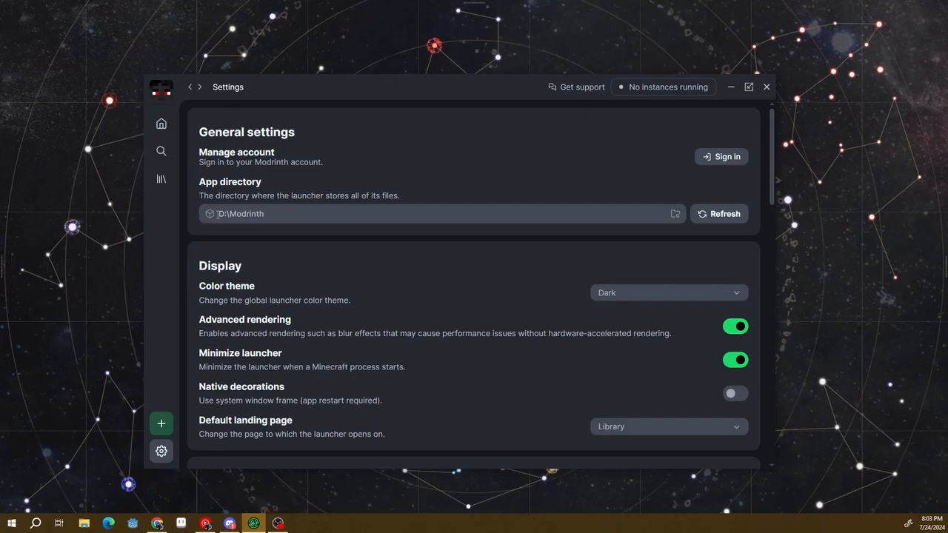
{"action": "left_click_drag", "start_coordinate": [218, 213], "coordinate": [280, 215]}
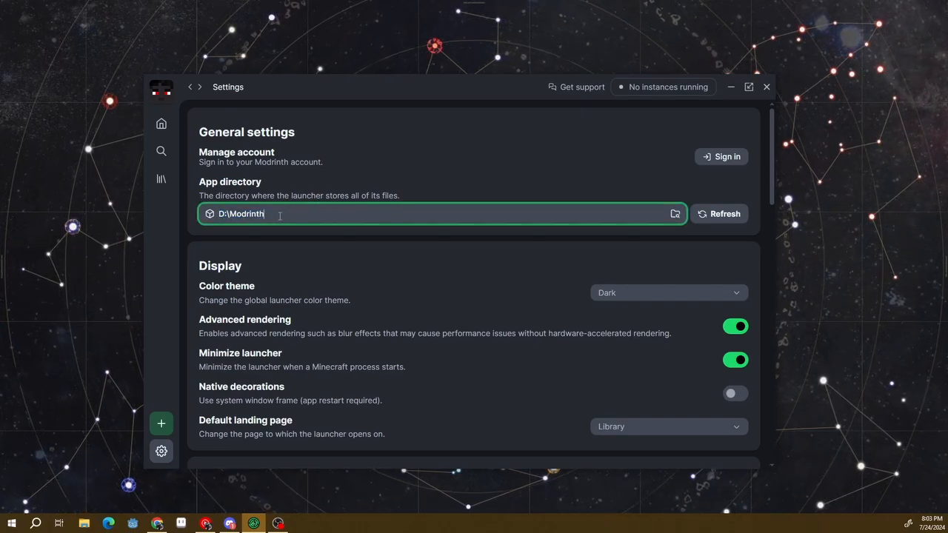
{"action": "left_click", "coordinate": [674, 214]}
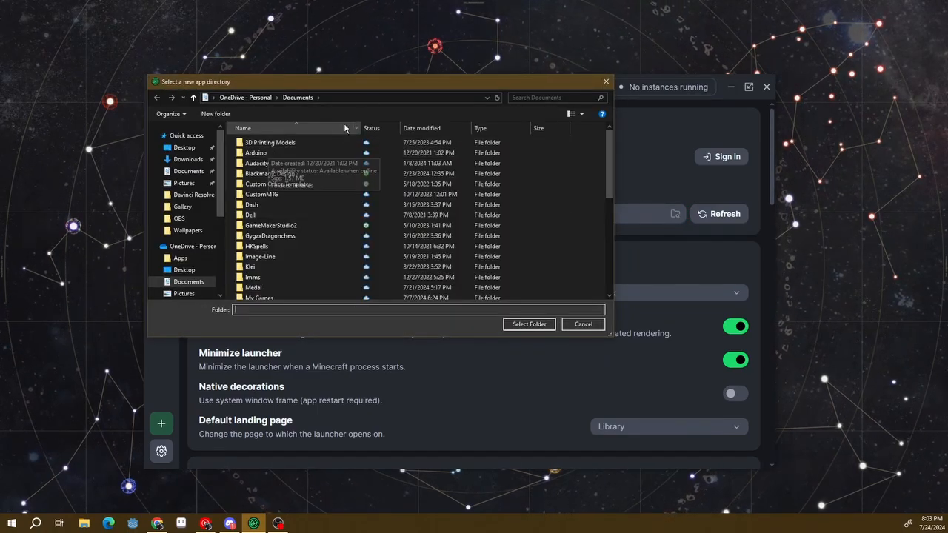
{"action": "left_click_drag", "start_coordinate": [366, 83], "coordinate": [454, 121]}
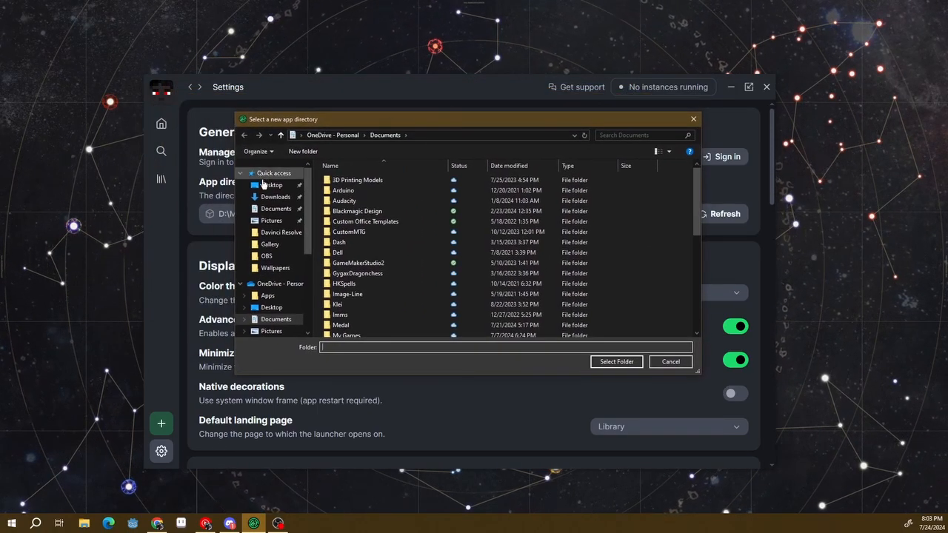
{"action": "left_click", "coordinate": [694, 120]}
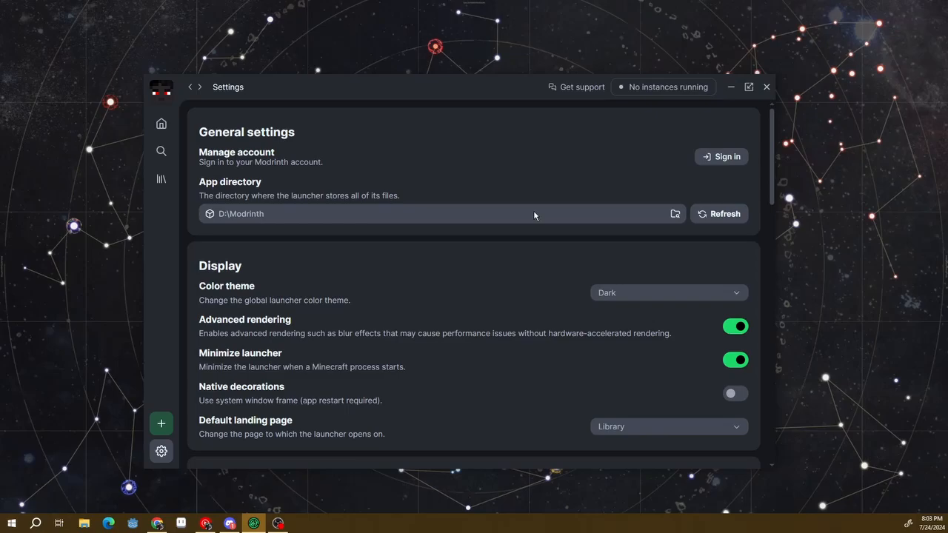
Copy the launcher's app directory path D:\Modrinth and open that folder in File Explorer
{"action": "left_click", "coordinate": [292, 219]}
{"action": "key", "text": "ctrl+a"}
{"action": "key", "text": "ctrl+c"}
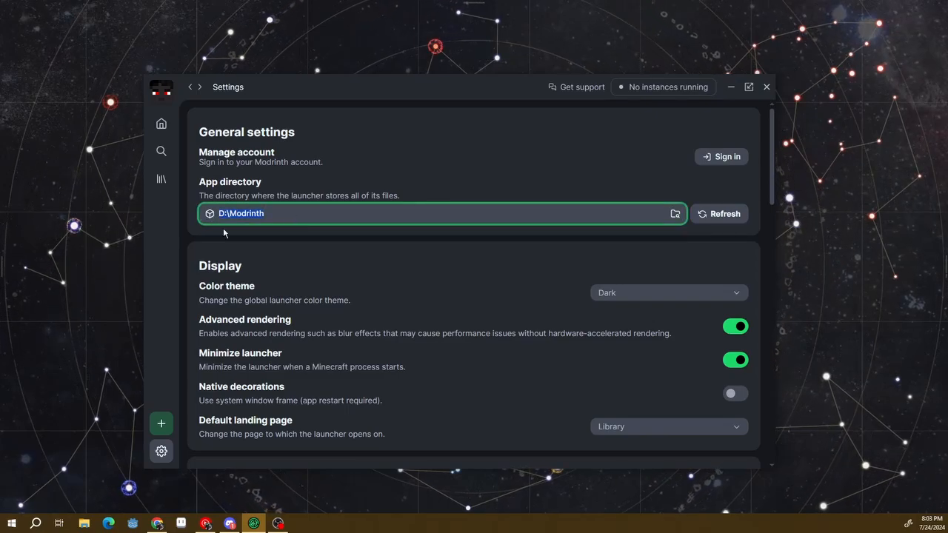
{"action": "left_click", "coordinate": [84, 523]}
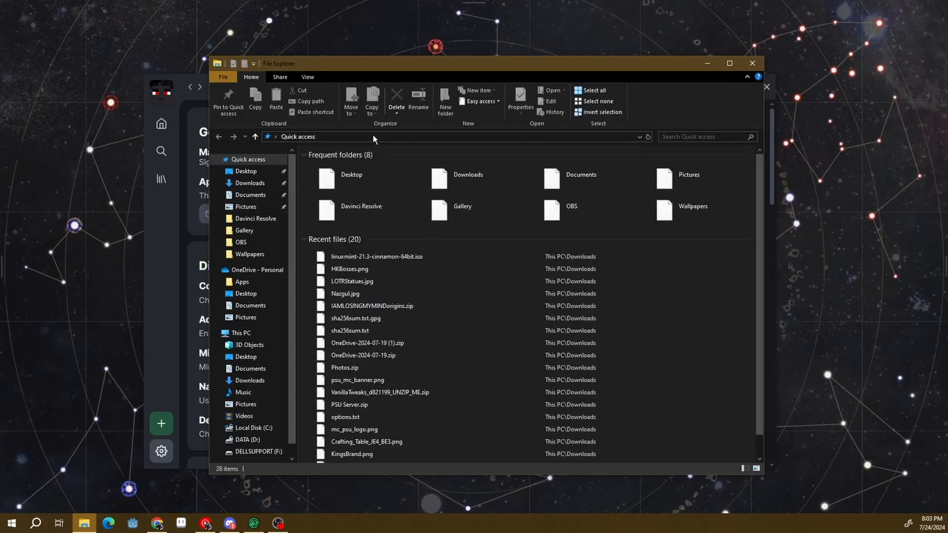
{"action": "left_click", "coordinate": [373, 136]}
{"action": "key", "text": "ctrl+v"}
{"action": "key", "text": "Return"}
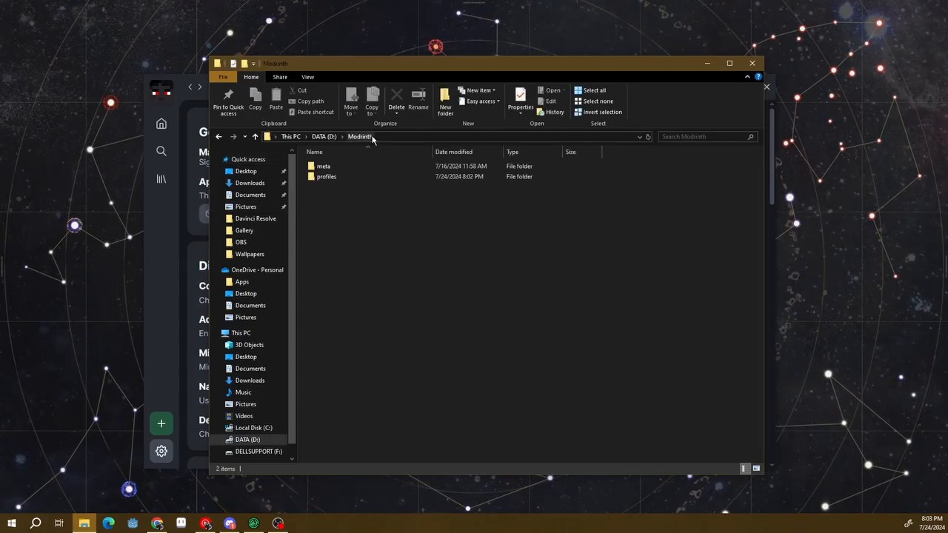
{"action": "mouse_move", "coordinate": [399, 67]}
{"action": "left_mouse_down"}
{"action": "mouse_move", "coordinate": [475, 100]}
{"action": "mouse_move", "coordinate": [403, 111]}
{"action": "mouse_move", "coordinate": [399, 73]}
{"action": "left_mouse_up"}
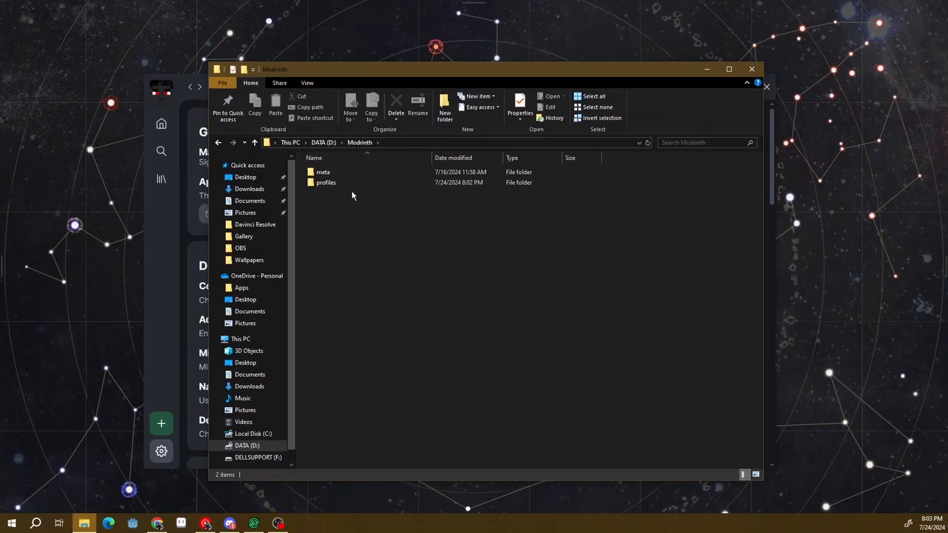
Browse through the profiles folder to the Shaders profile, look inside its mods folder, and return to the Shaders folder
{"action": "double_click", "coordinate": [328, 183]}
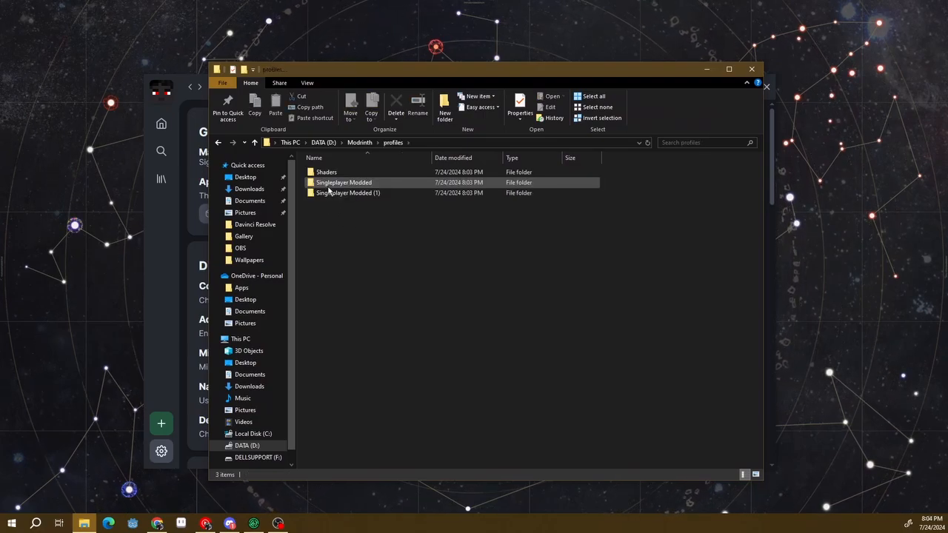
{"action": "left_click_drag", "start_coordinate": [304, 170], "coordinate": [630, 173]}
{"action": "double_click", "coordinate": [337, 173]}
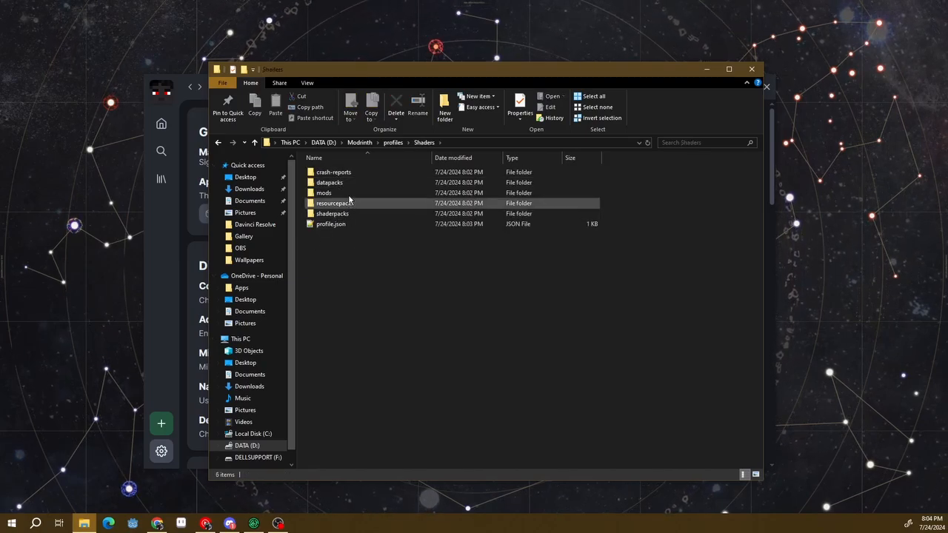
{"action": "double_click", "coordinate": [348, 193]}
{"action": "left_click", "coordinate": [255, 143]}
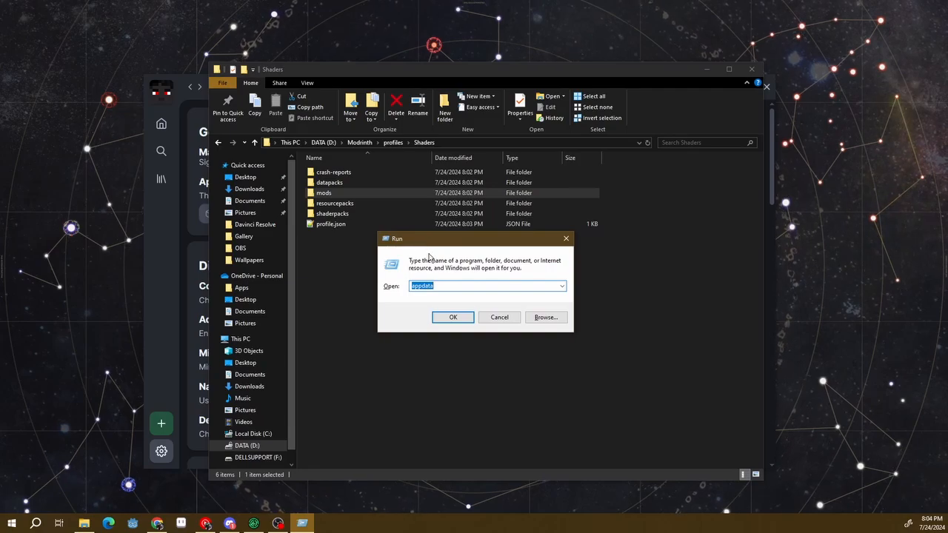
Open the AppData folder by running appdata, and go into its Roaming folder
{"action": "left_click", "coordinate": [453, 286]}
{"action": "key", "text": "BackSpace"}
{"action": "key", "text": "BackSpace"}
{"action": "key", "text": "BackSpace"}
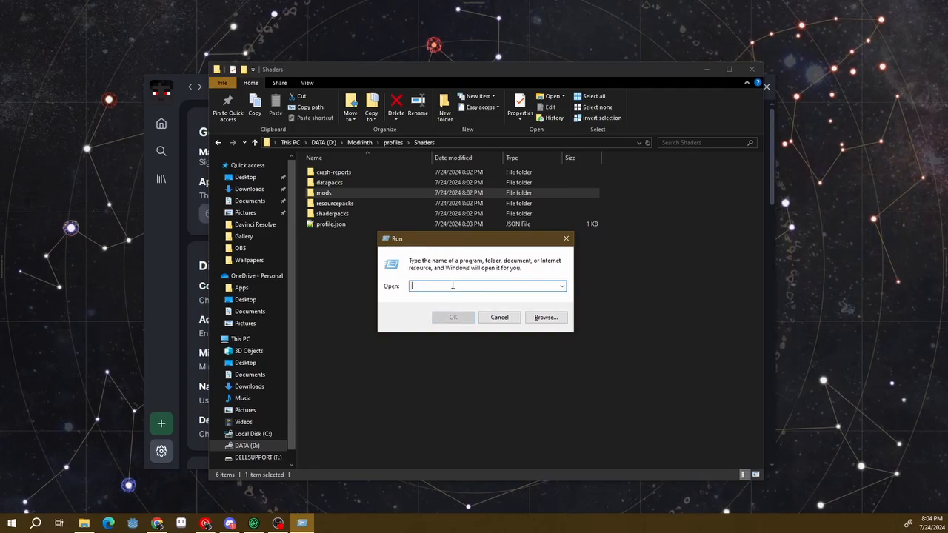
{"action": "type", "text": "appdaya"}
{"action": "key", "text": "BackSpace"}
{"action": "key", "text": "BackSpace"}
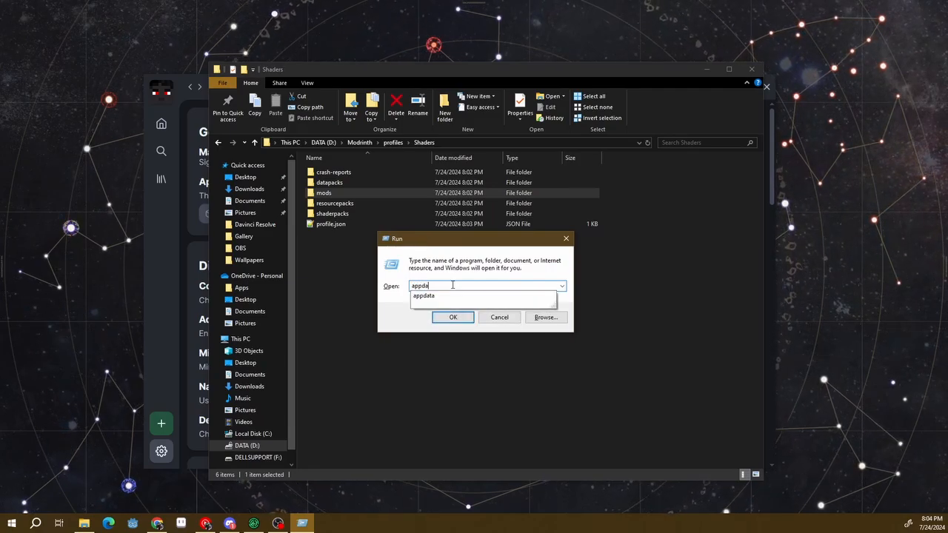
{"action": "type", "text": "ta"}
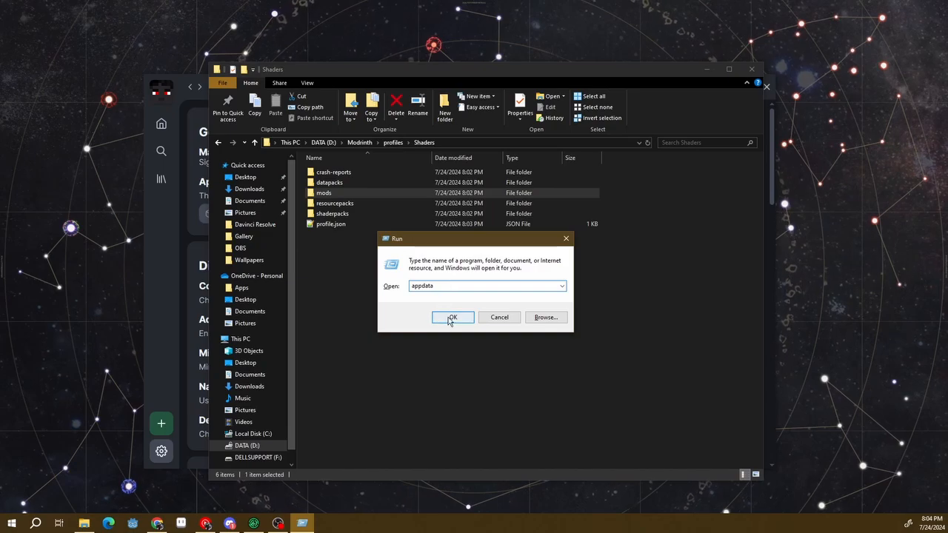
{"action": "left_click", "coordinate": [443, 317]}
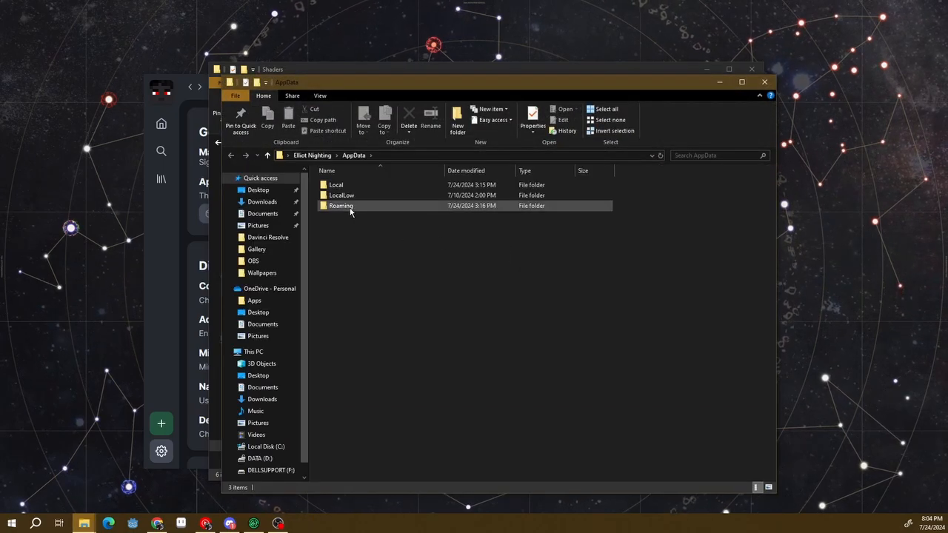
{"action": "double_click", "coordinate": [321, 207]}
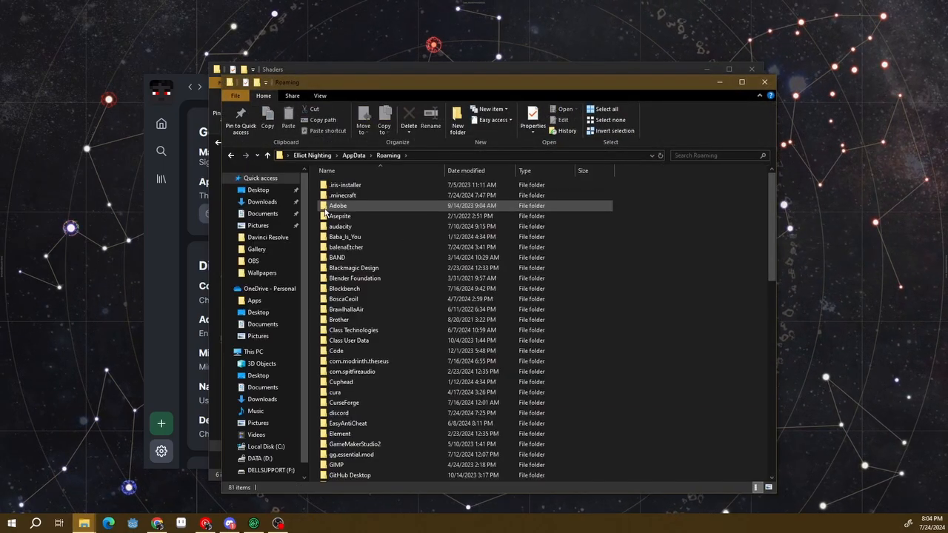
Open the .minecraft folder, select all of its contents, and place its window beside the Shaders profile folder
{"action": "left_click", "coordinate": [331, 197]}
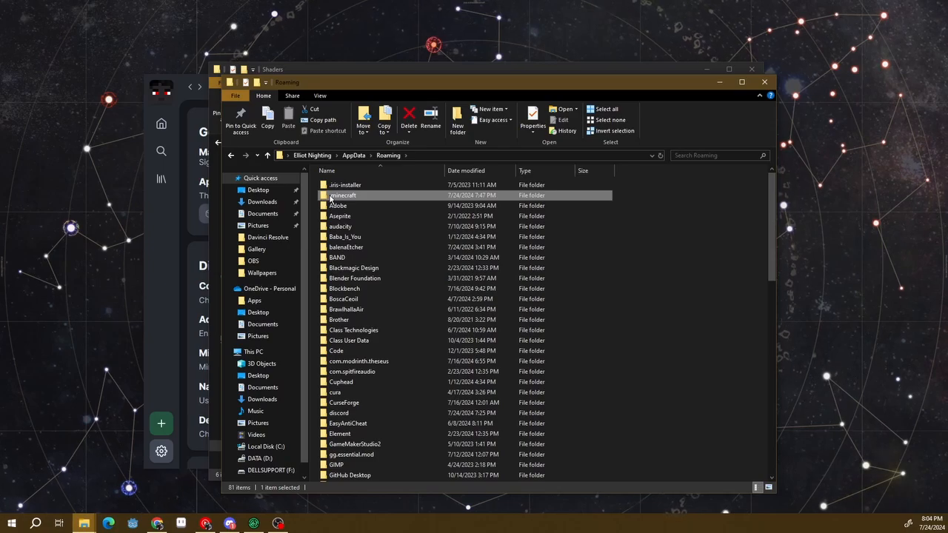
{"action": "double_click", "coordinate": [331, 197]}
{"action": "scroll", "coordinate": [493, 195], "scroll_direction": "down", "scroll_amount": 18}
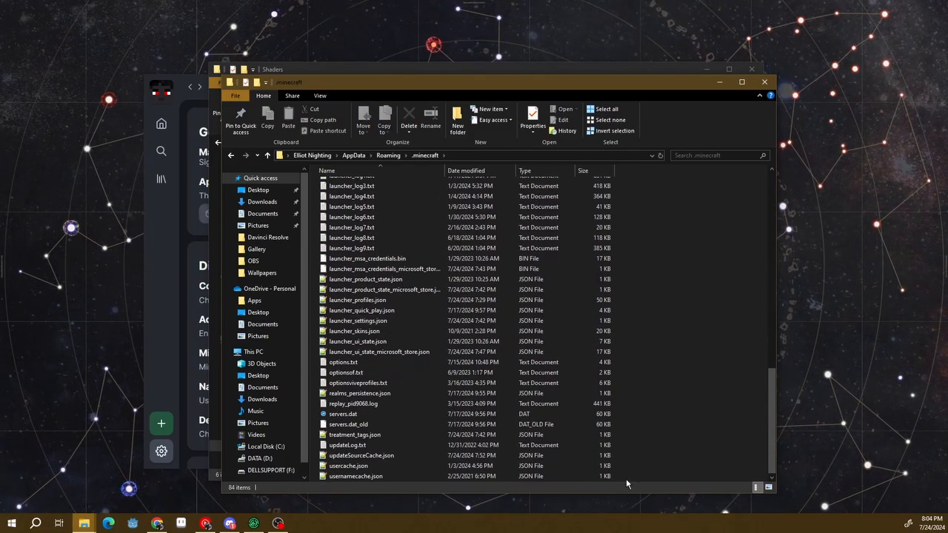
{"action": "left_click_drag", "start_coordinate": [626, 479], "coordinate": [580, 184]}
{"action": "left_click_drag", "start_coordinate": [431, 84], "coordinate": [674, 95]}
Cut the selected .minecraft contents, bring up the paste options in the Shaders profile folder, and dismiss them without pasting
{"action": "scroll", "coordinate": [612, 289], "scroll_direction": "down", "scroll_amount": 6}
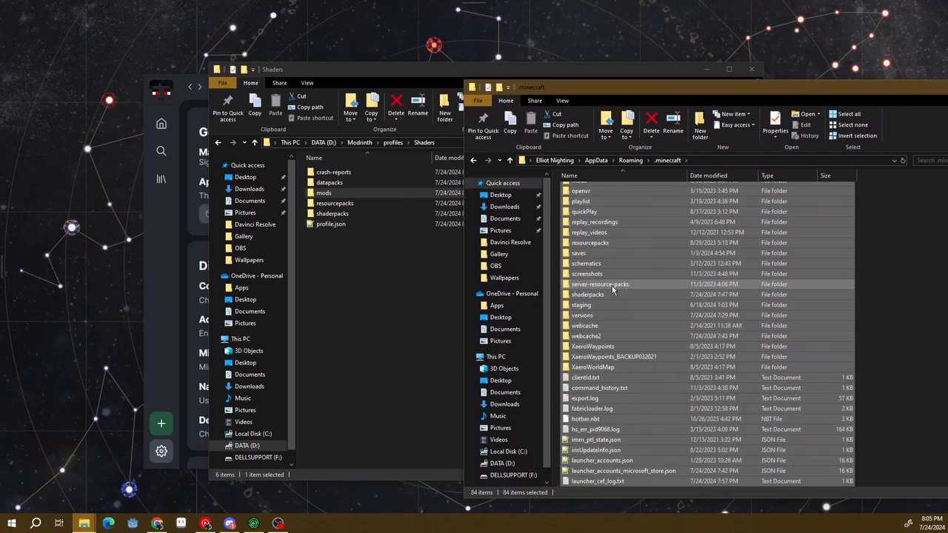
{"action": "scroll", "coordinate": [612, 290], "scroll_direction": "down", "scroll_amount": 7}
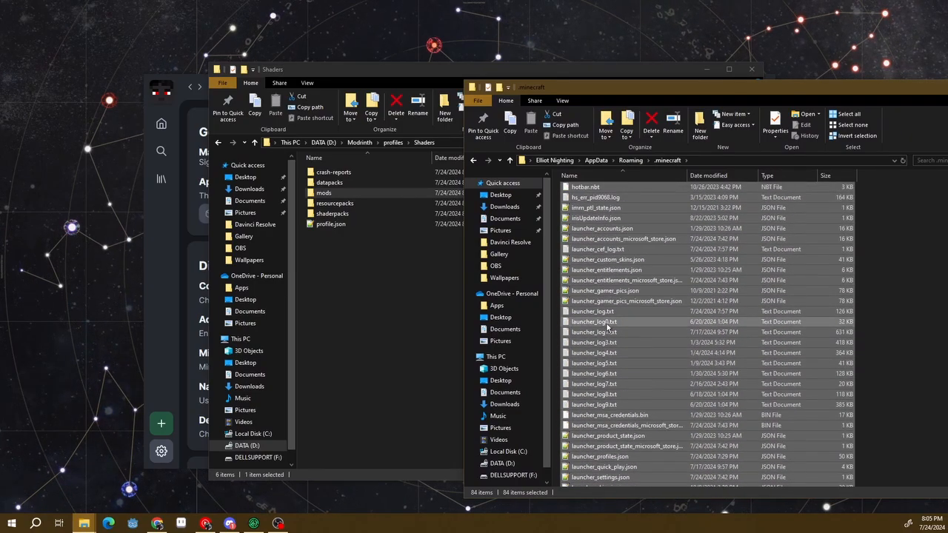
{"action": "scroll", "coordinate": [608, 326], "scroll_direction": "up", "scroll_amount": 10}
{"action": "right_click", "coordinate": [603, 307]}
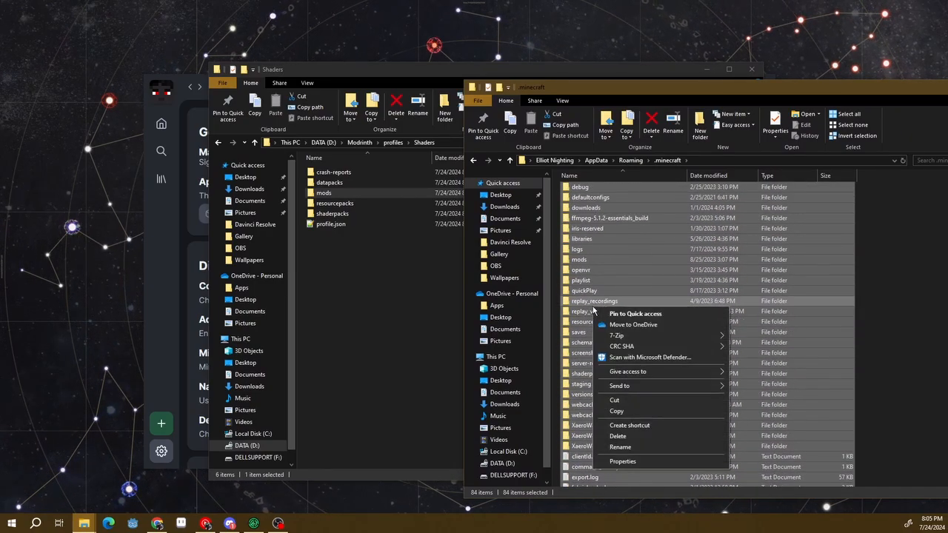
{"action": "left_click", "coordinate": [624, 400]}
{"action": "left_click", "coordinate": [335, 287]}
{"action": "right_click", "coordinate": [335, 287]}
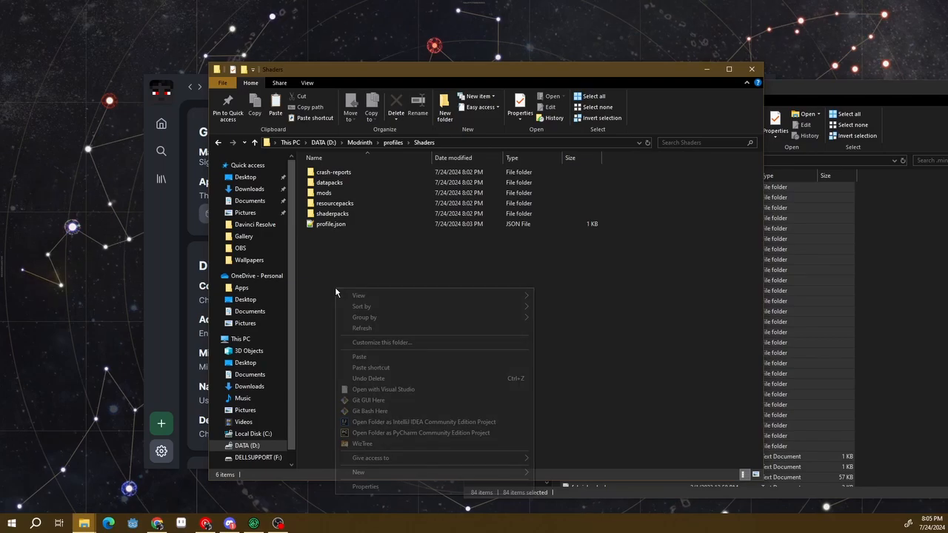
{"action": "left_click", "coordinate": [332, 277]}
Put away the .minecraft window and close the Shaders folder window to get back to the launcher
{"action": "left_click_drag", "start_coordinate": [819, 91], "coordinate": [599, 68]}
{"action": "scroll", "coordinate": [561, 238], "scroll_direction": "down", "scroll_amount": 5}
{"action": "scroll", "coordinate": [615, 209], "scroll_direction": "up", "scroll_amount": 10}
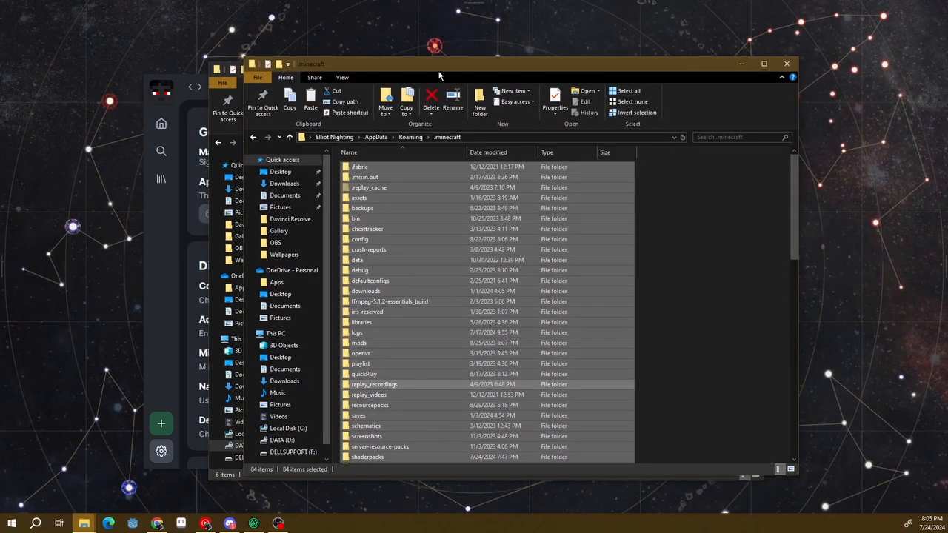
{"action": "left_click_drag", "start_coordinate": [440, 76], "coordinate": [535, 90]}
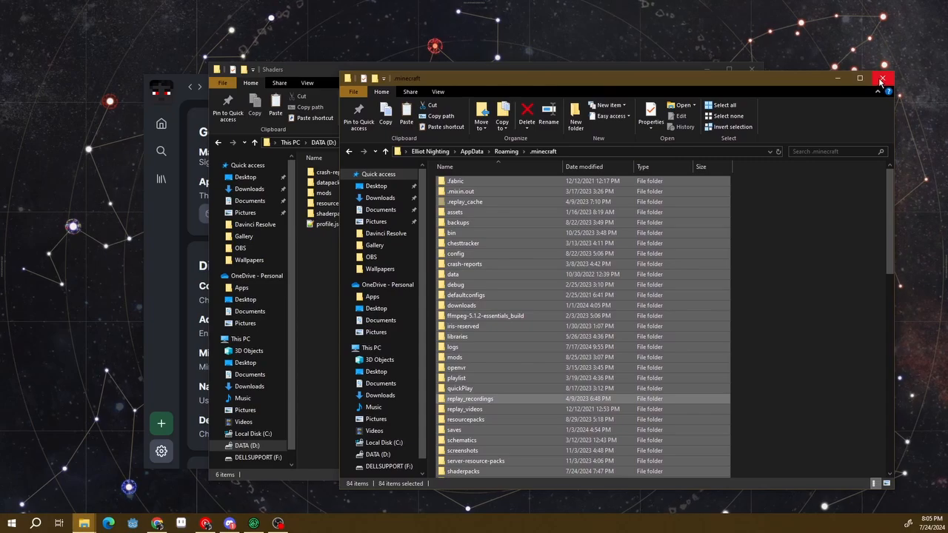
{"action": "left_click", "coordinate": [839, 79]}
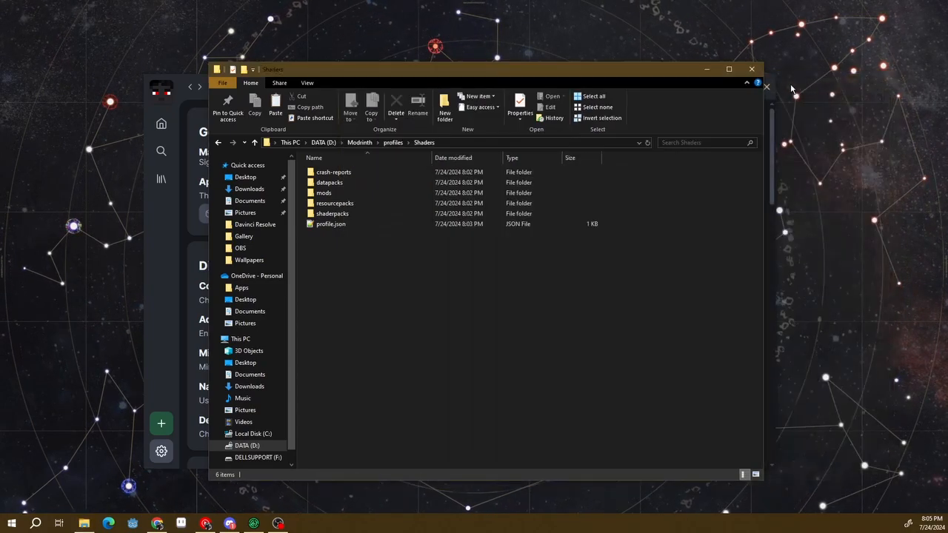
{"action": "left_click_drag", "start_coordinate": [618, 71], "coordinate": [588, 58]}
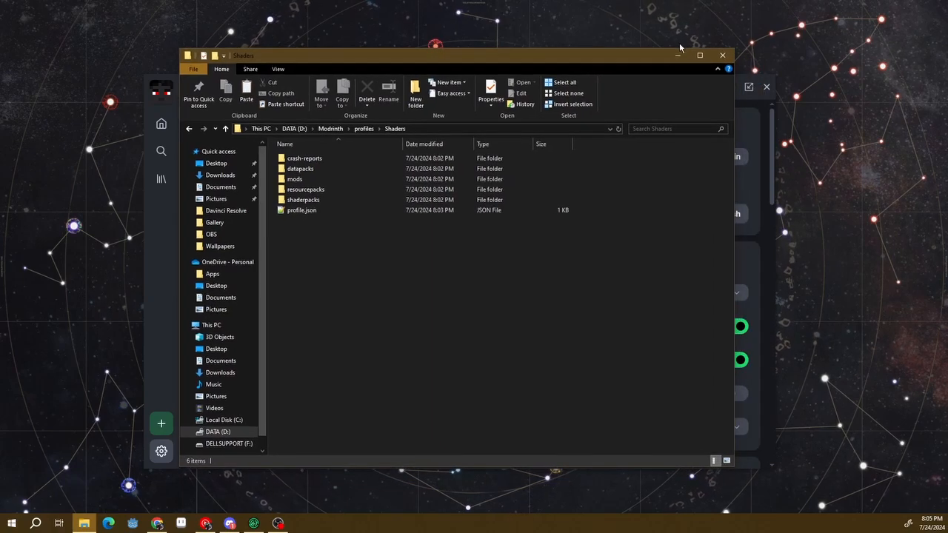
{"action": "left_click", "coordinate": [722, 58]}
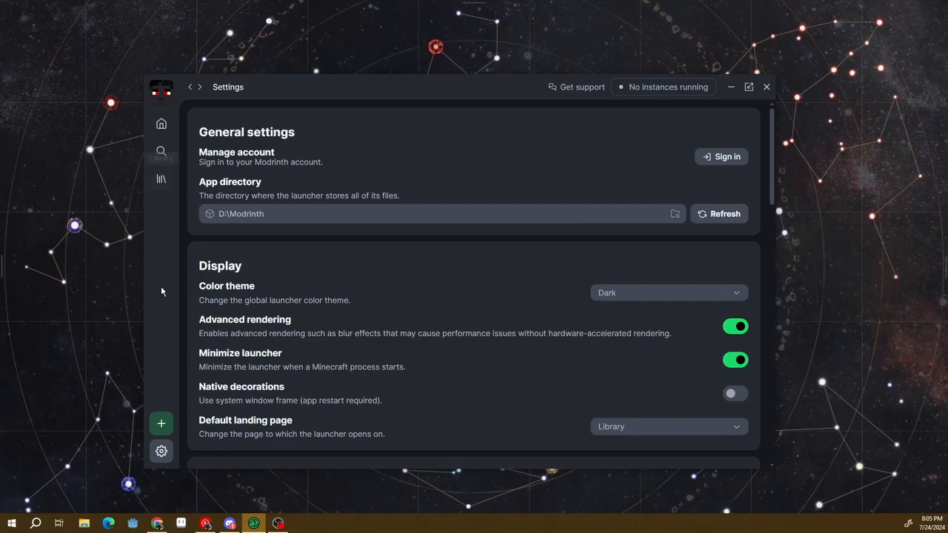
Open the Shaders instance from the library and start adding content to it
{"action": "left_click", "coordinate": [162, 182]}
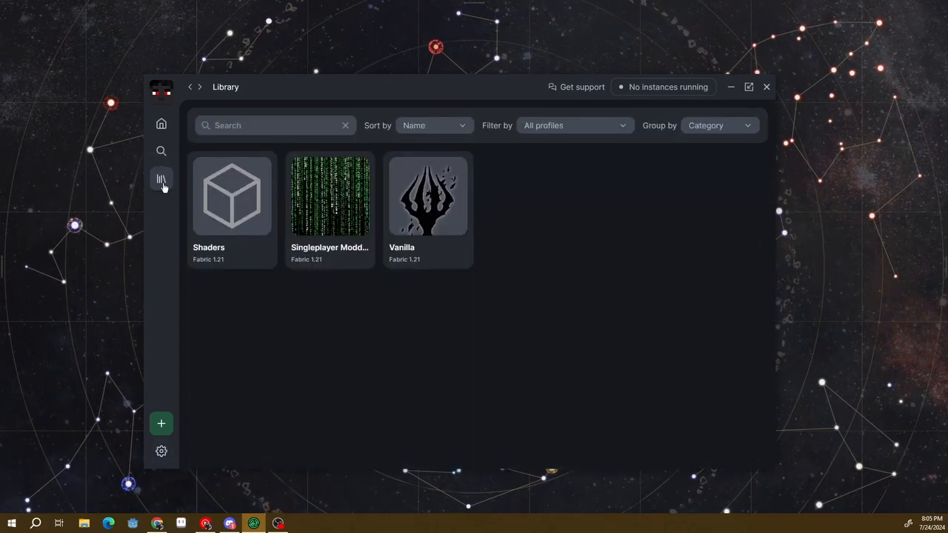
{"action": "left_click", "coordinate": [216, 194]}
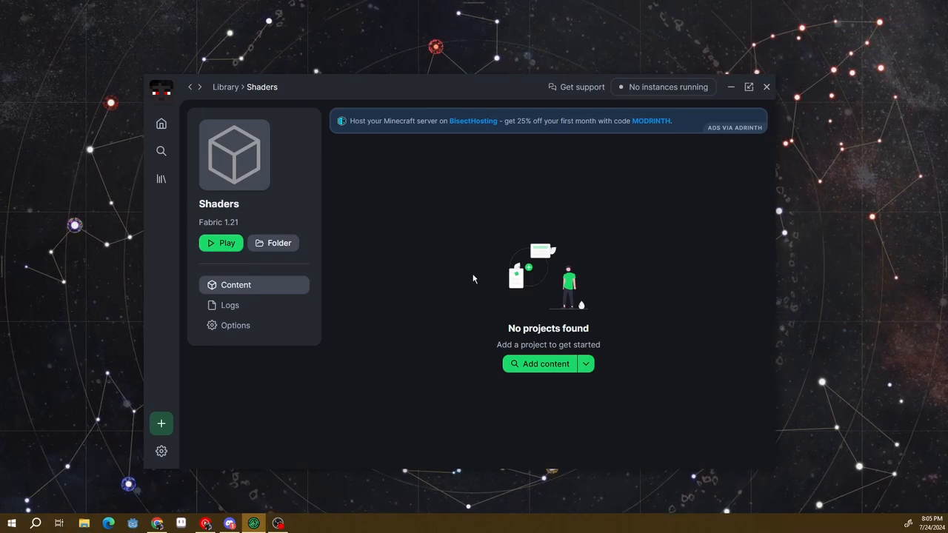
{"action": "left_click", "coordinate": [557, 366]}
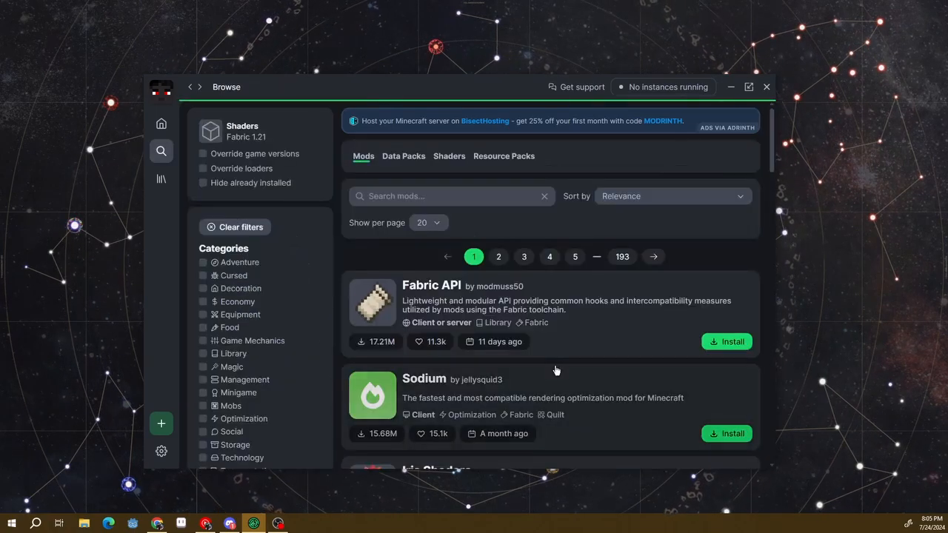
Install the Fabric API, Sodium and Iris Shaders mods in the Shaders instance
{"action": "scroll", "coordinate": [458, 287], "scroll_direction": "down", "scroll_amount": 1}
{"action": "scroll", "coordinate": [458, 287], "scroll_direction": "down", "scroll_amount": 2}
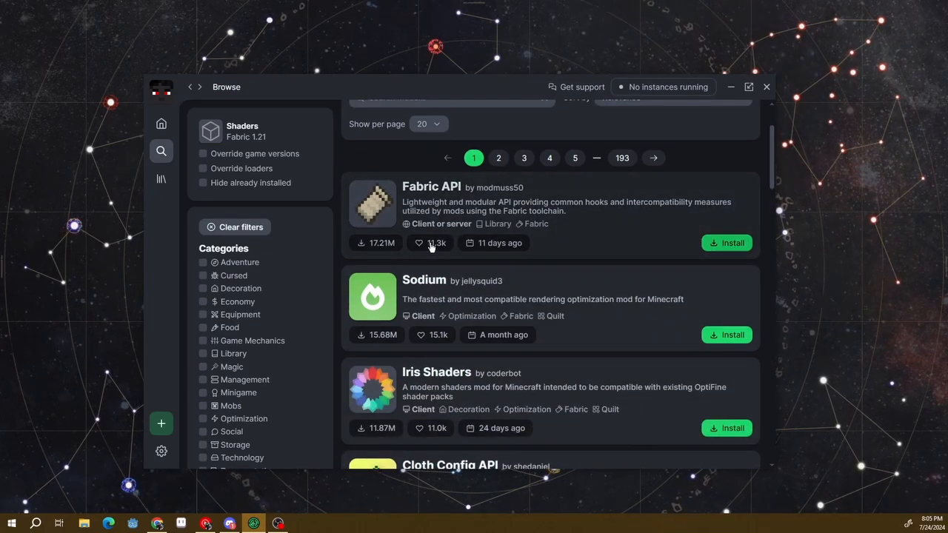
{"action": "scroll", "coordinate": [445, 281], "scroll_direction": "up", "scroll_amount": 1}
{"action": "scroll", "coordinate": [461, 281], "scroll_direction": "down", "scroll_amount": 1}
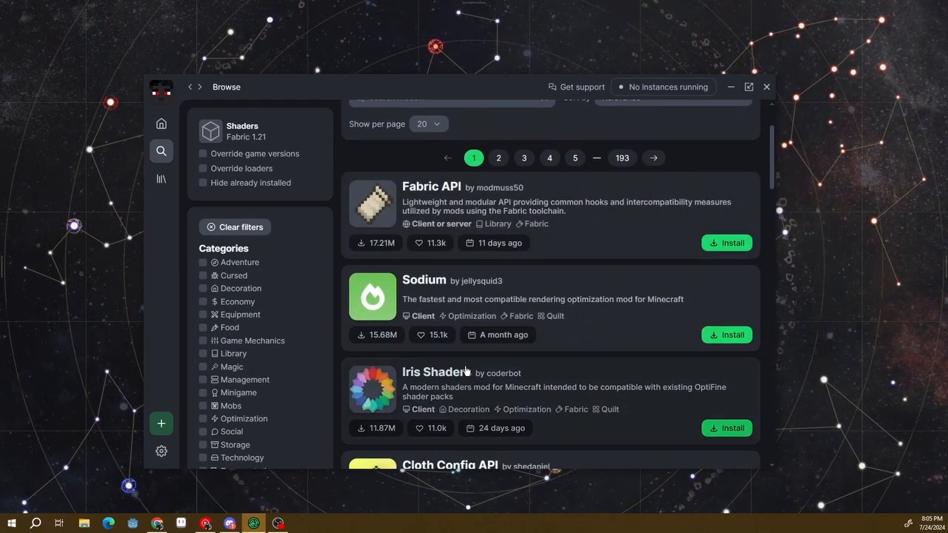
{"action": "left_click", "coordinate": [712, 244]}
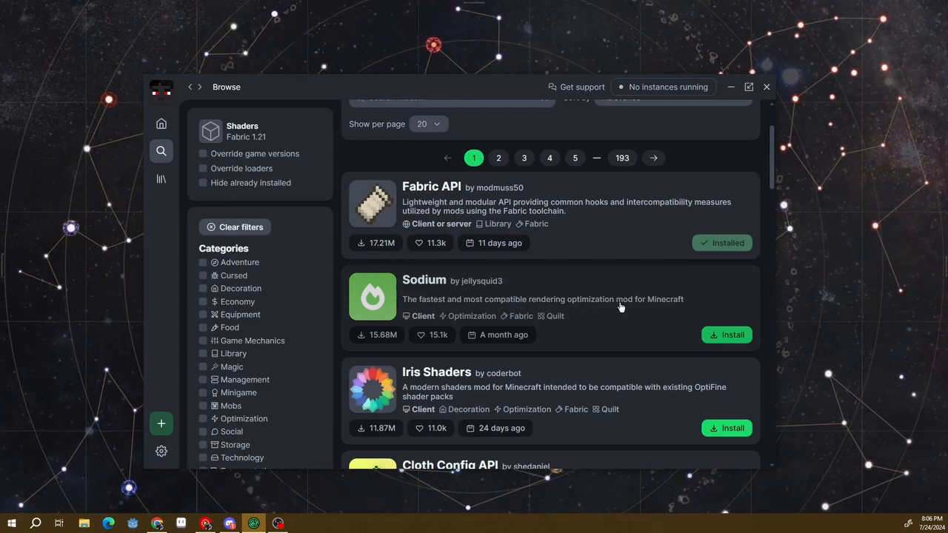
{"action": "left_click", "coordinate": [707, 335]}
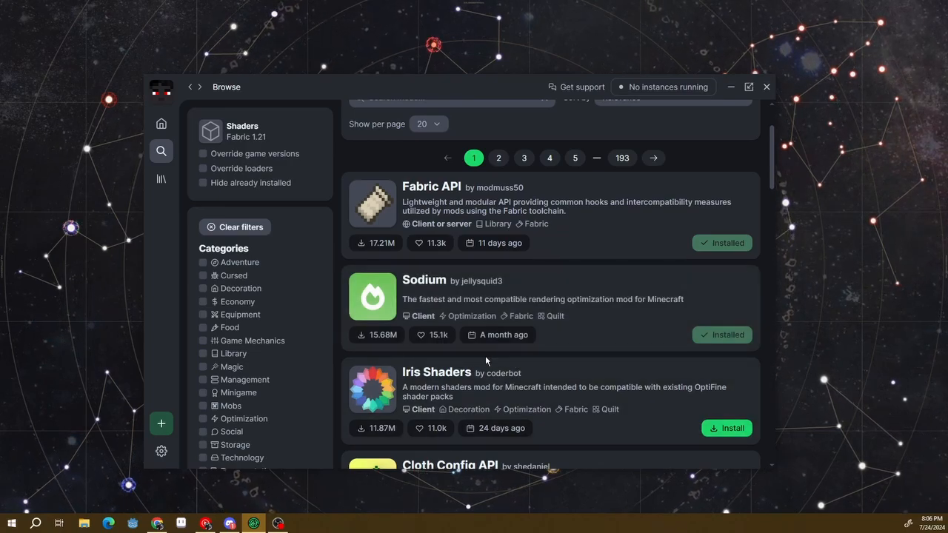
{"action": "left_click", "coordinate": [732, 429]}
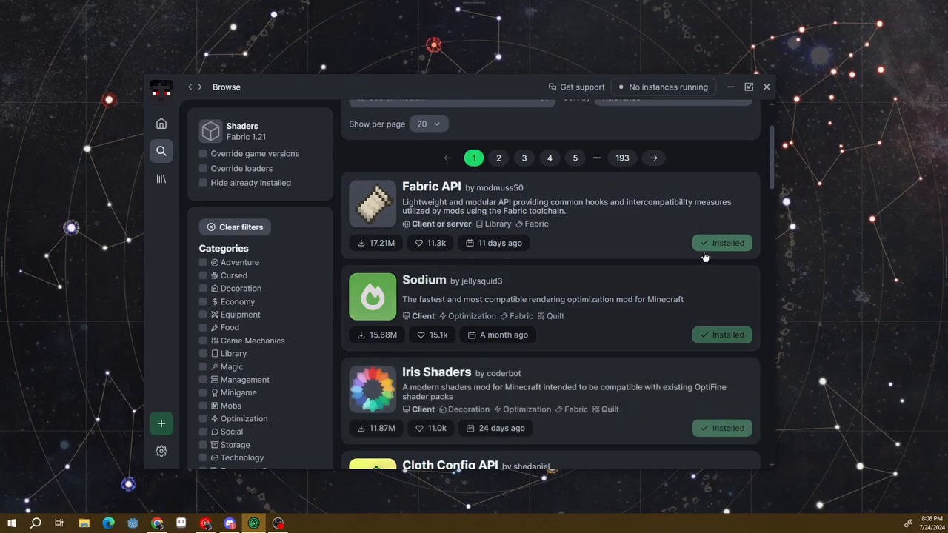
Browse the available resource packs and examine their category, feature and resolution filters
{"action": "scroll", "coordinate": [597, 328], "scroll_direction": "up", "scroll_amount": 2}
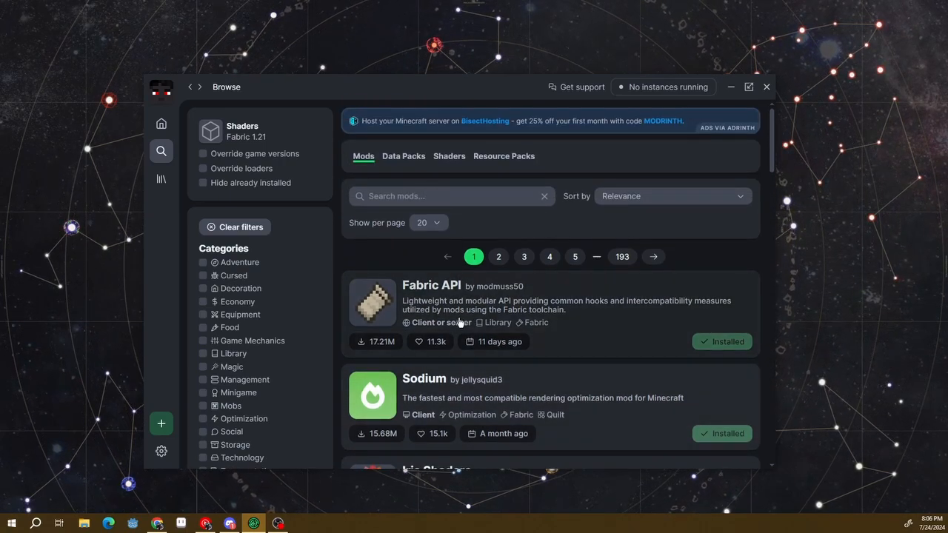
{"action": "left_click", "coordinate": [494, 159]}
{"action": "scroll", "coordinate": [401, 299], "scroll_direction": "down", "scroll_amount": 3}
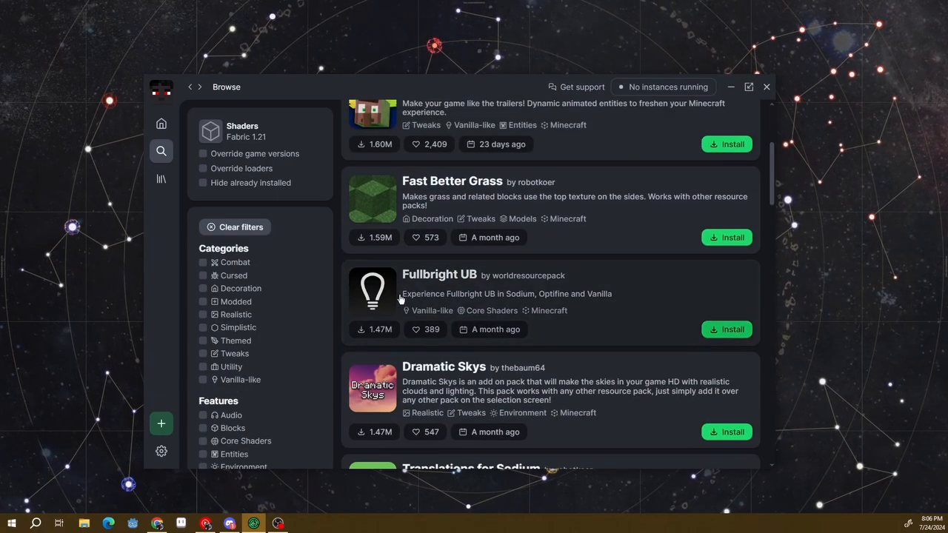
{"action": "scroll", "coordinate": [401, 299], "scroll_direction": "down", "scroll_amount": 3}
{"action": "scroll", "coordinate": [400, 298], "scroll_direction": "up", "scroll_amount": 5}
{"action": "scroll", "coordinate": [236, 181], "scroll_direction": "down", "scroll_amount": 3}
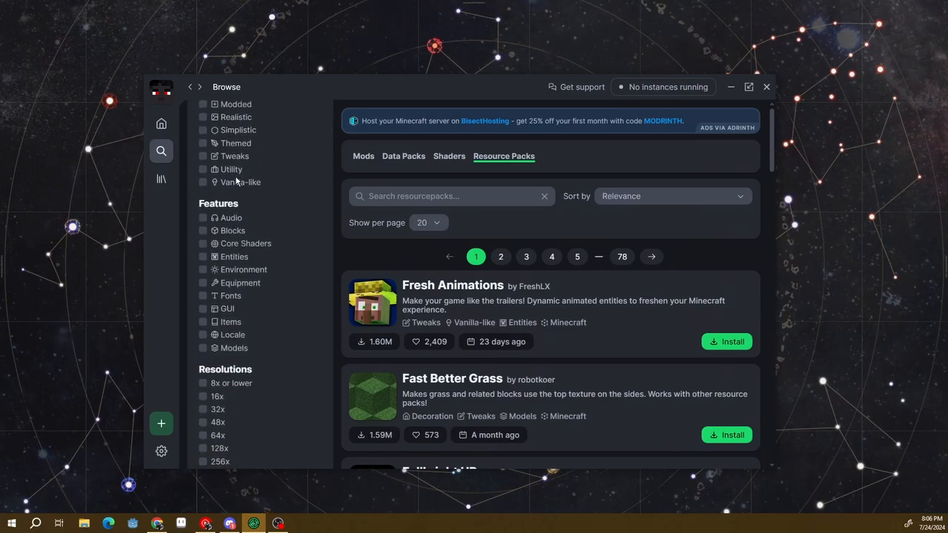
{"action": "scroll", "coordinate": [236, 180], "scroll_direction": "down", "scroll_amount": 2}
{"action": "scroll", "coordinate": [240, 346], "scroll_direction": "up", "scroll_amount": 5}
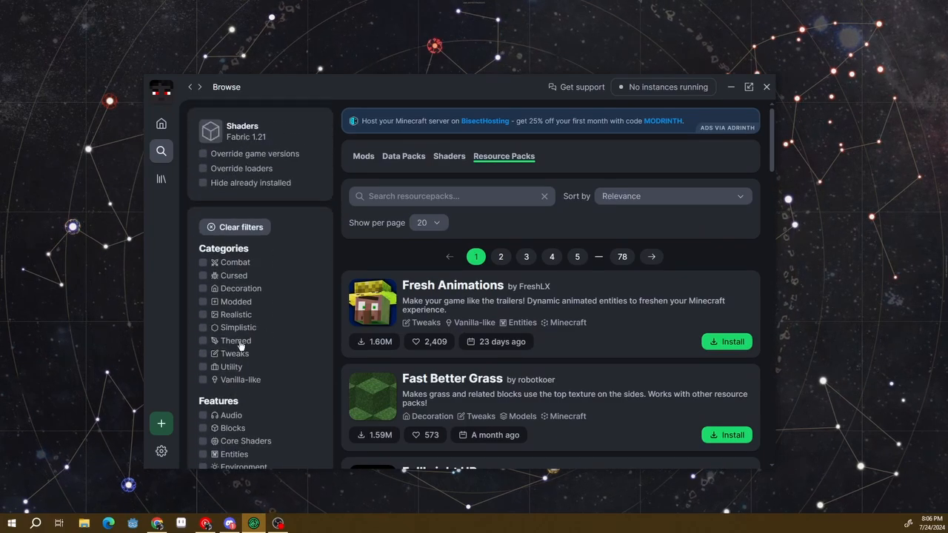
Return to the mods listing and filter it by the Client environment
{"action": "left_click", "coordinate": [364, 156]}
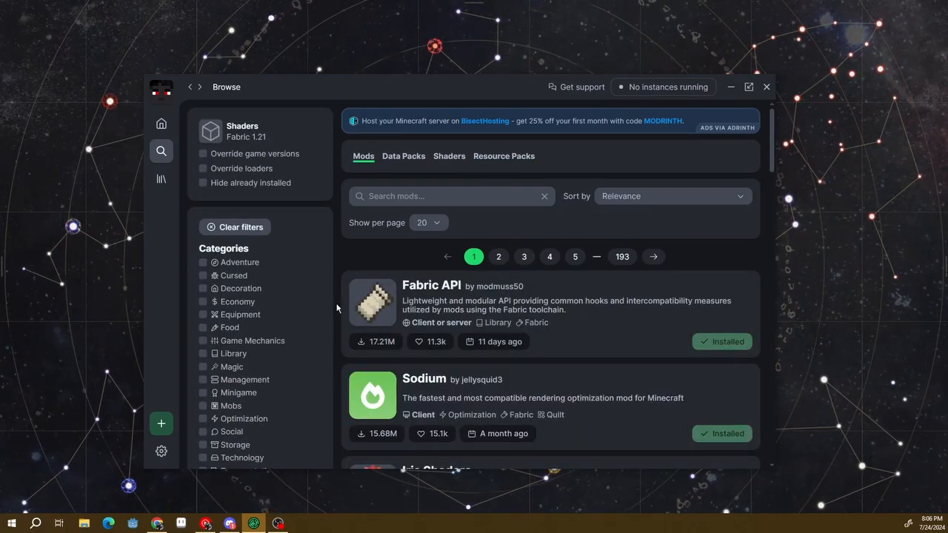
{"action": "scroll", "coordinate": [331, 308], "scroll_direction": "down", "scroll_amount": 3}
{"action": "scroll", "coordinate": [331, 308], "scroll_direction": "up", "scroll_amount": 4}
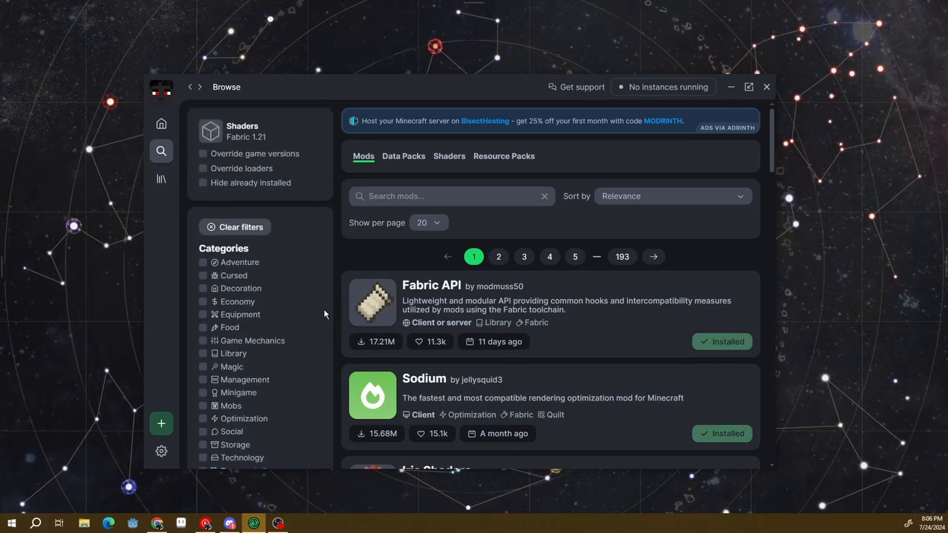
{"action": "scroll", "coordinate": [323, 312], "scroll_direction": "down", "scroll_amount": 3}
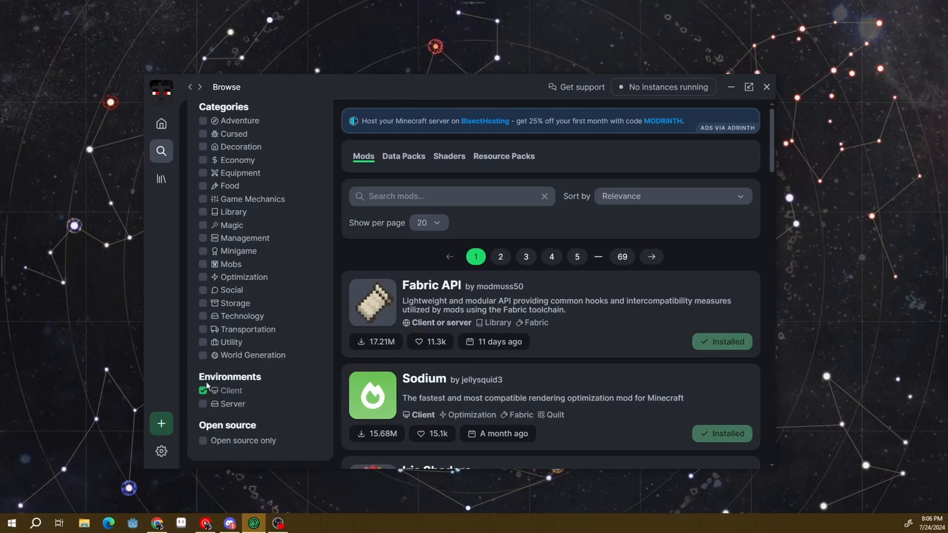
Look through the client mods and install Mod Menu in the Shaders instance
{"action": "scroll", "coordinate": [405, 309], "scroll_direction": "down", "scroll_amount": 6}
{"action": "scroll", "coordinate": [405, 309], "scroll_direction": "down", "scroll_amount": 2}
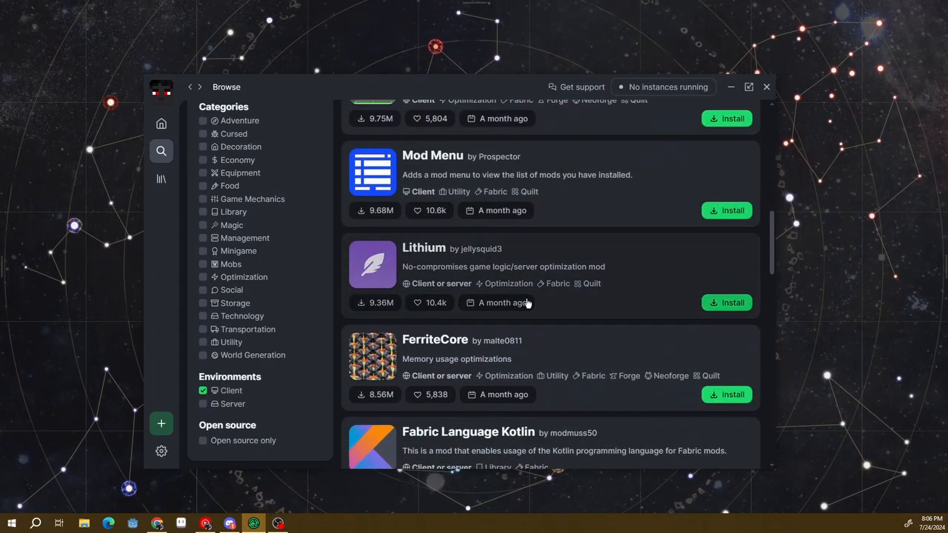
{"action": "scroll", "coordinate": [564, 358], "scroll_direction": "down", "scroll_amount": 3}
{"action": "scroll", "coordinate": [558, 359], "scroll_direction": "up", "scroll_amount": 3}
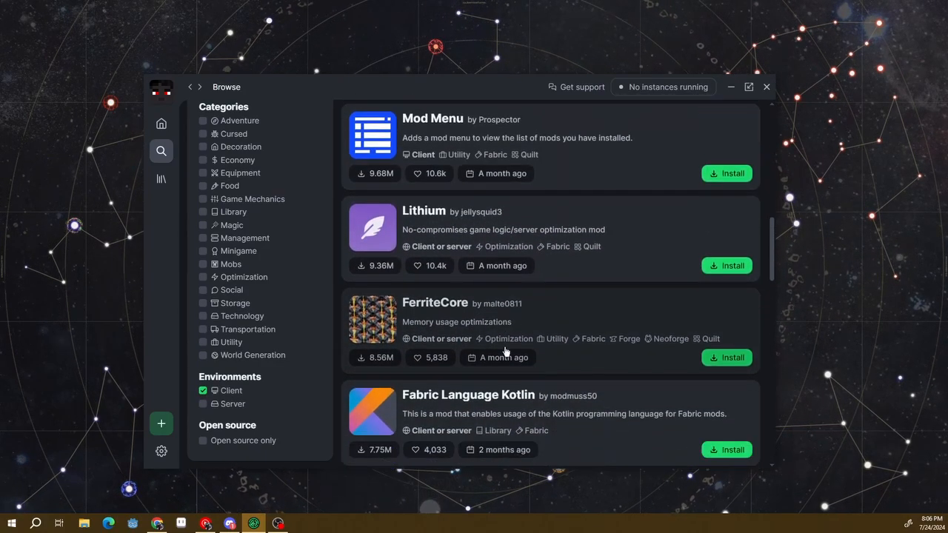
{"action": "scroll", "coordinate": [558, 358], "scroll_direction": "up", "scroll_amount": 4}
{"action": "scroll", "coordinate": [497, 358], "scroll_direction": "down", "scroll_amount": 3}
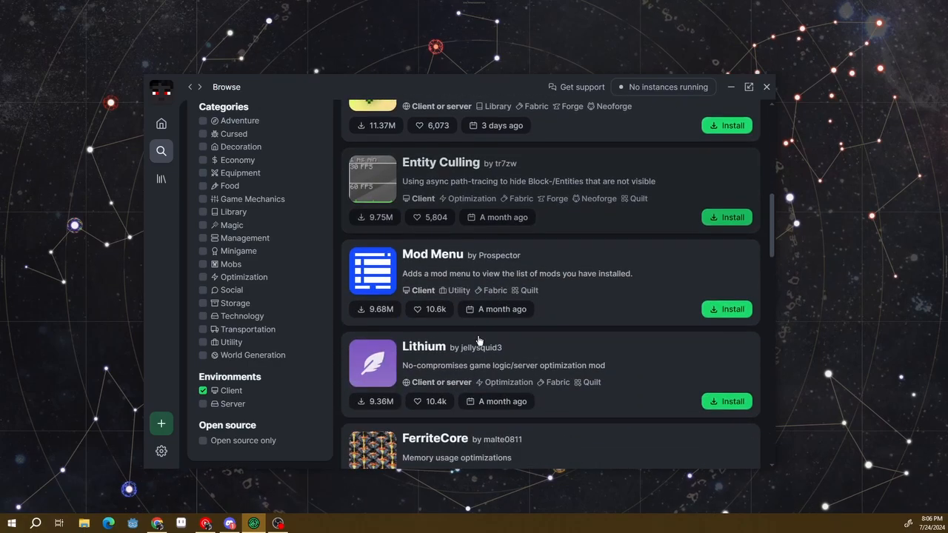
{"action": "left_click", "coordinate": [723, 312]}
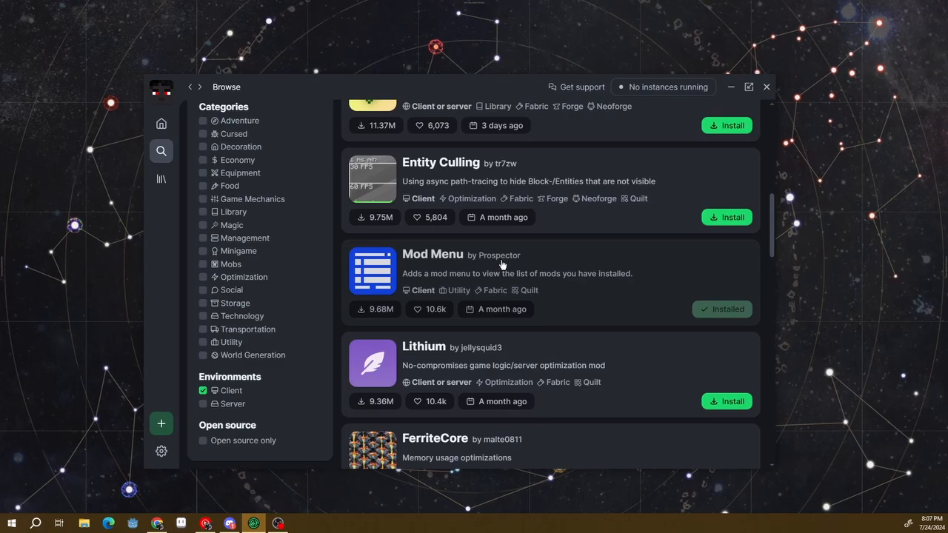
Look through the rest of the client mods on the first page of results
{"action": "scroll", "coordinate": [563, 296], "scroll_direction": "down", "scroll_amount": 15}
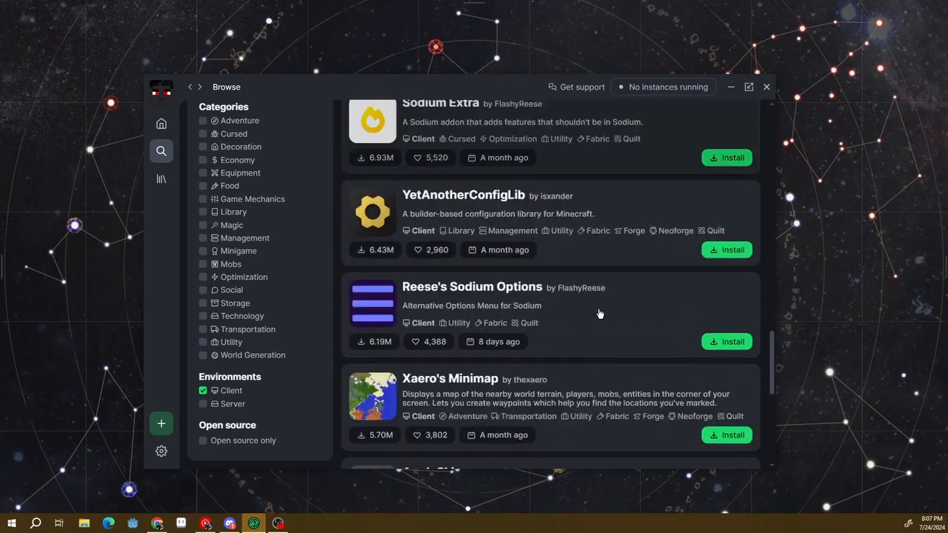
{"action": "scroll", "coordinate": [600, 313], "scroll_direction": "down", "scroll_amount": 5}
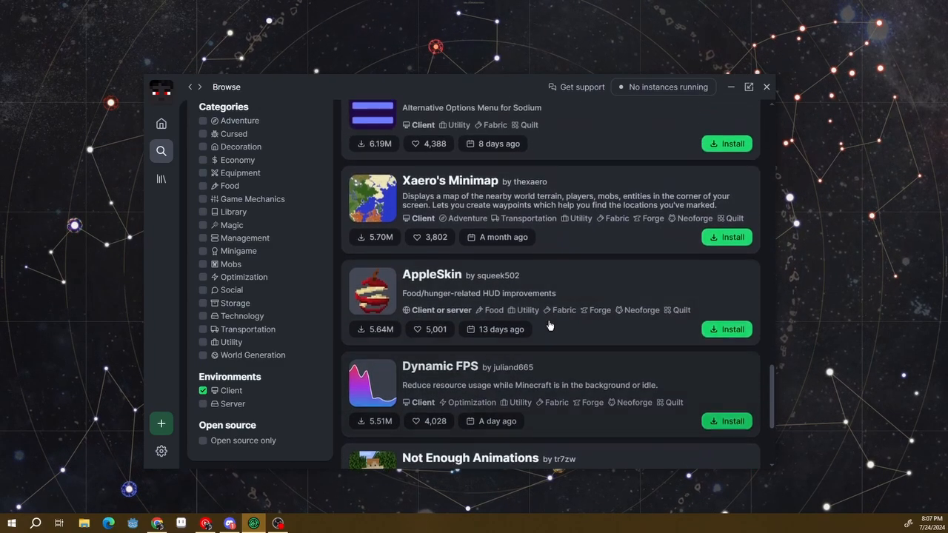
{"action": "scroll", "coordinate": [550, 325], "scroll_direction": "up", "scroll_amount": 20}
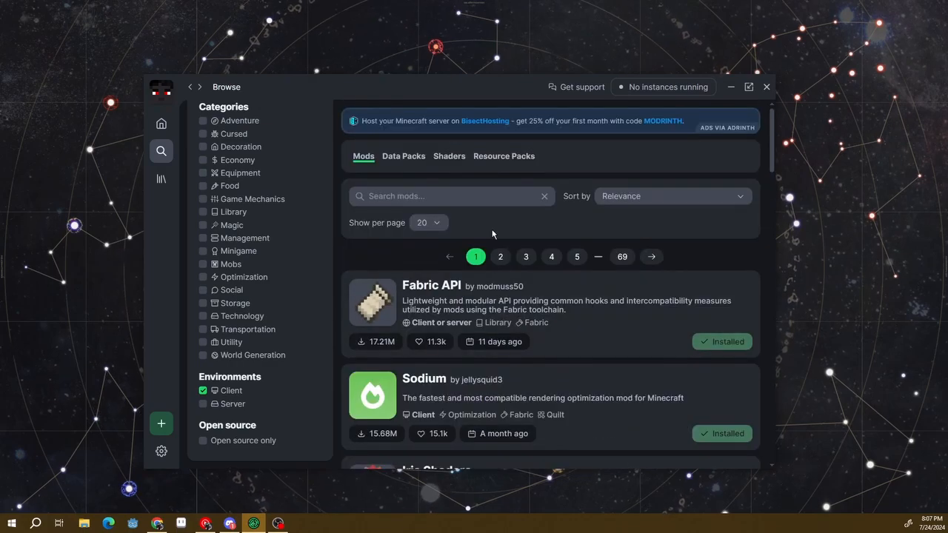
Browse the shader packs and install Complementary Shaders - Reimagined in the Shaders instance
{"action": "left_click", "coordinate": [449, 157]}
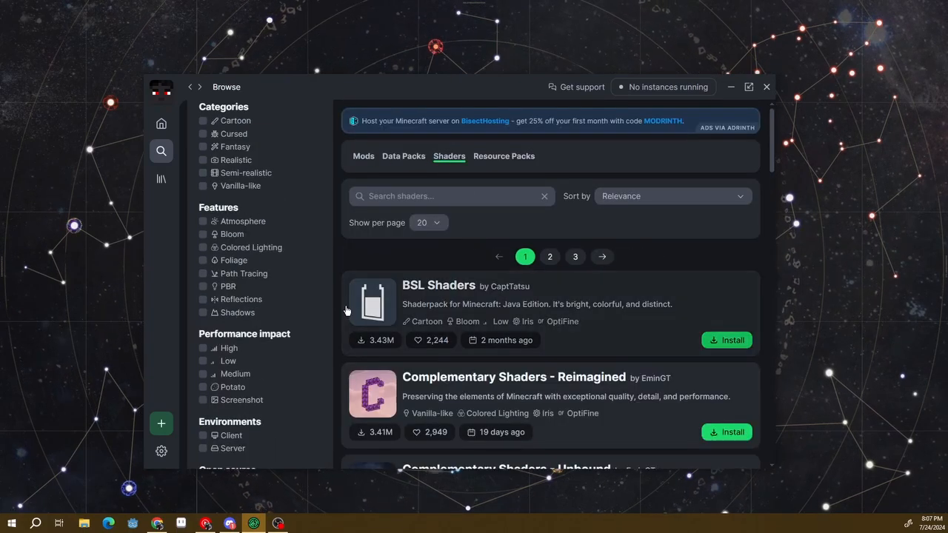
{"action": "scroll", "coordinate": [628, 322], "scroll_direction": "down", "scroll_amount": 1}
{"action": "scroll", "coordinate": [628, 322], "scroll_direction": "down", "scroll_amount": 5}
{"action": "scroll", "coordinate": [563, 311], "scroll_direction": "up", "scroll_amount": 5}
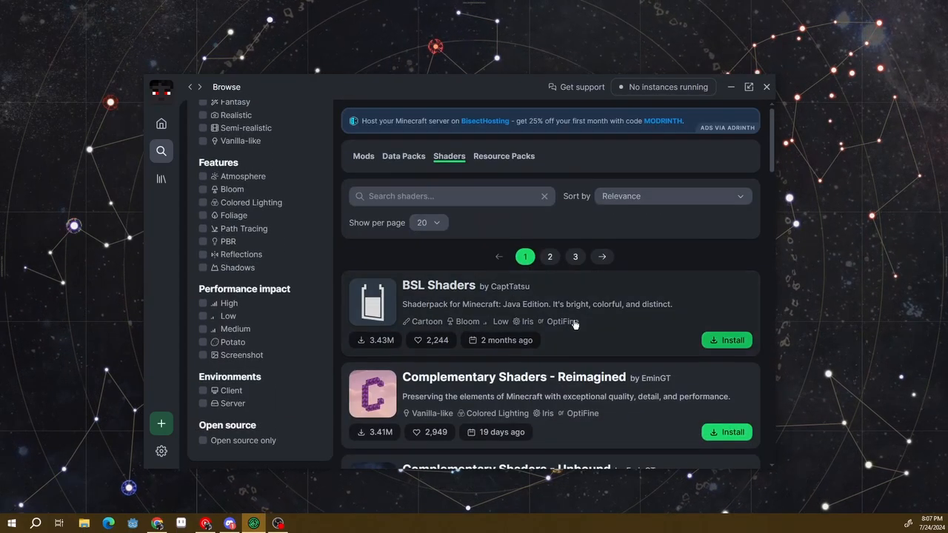
{"action": "scroll", "coordinate": [504, 295], "scroll_direction": "down", "scroll_amount": 2}
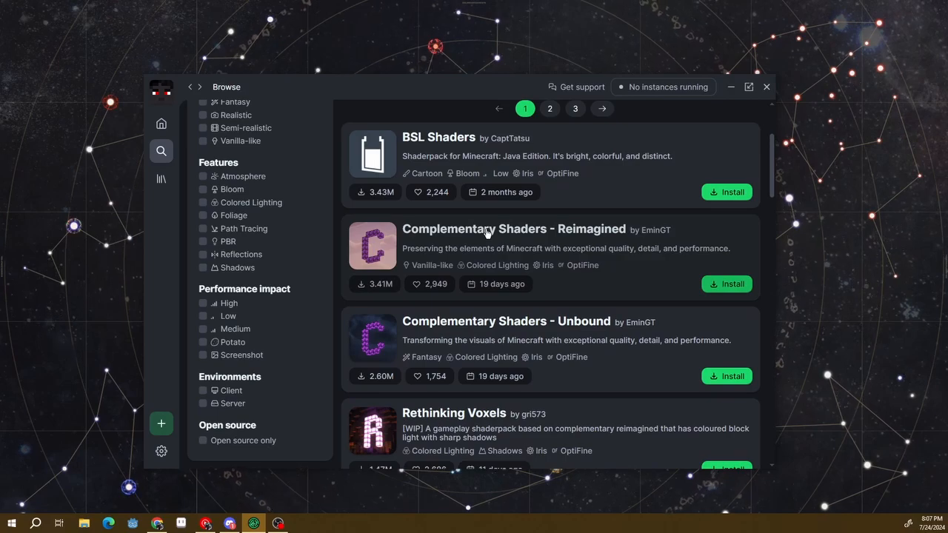
{"action": "left_click", "coordinate": [723, 283]}
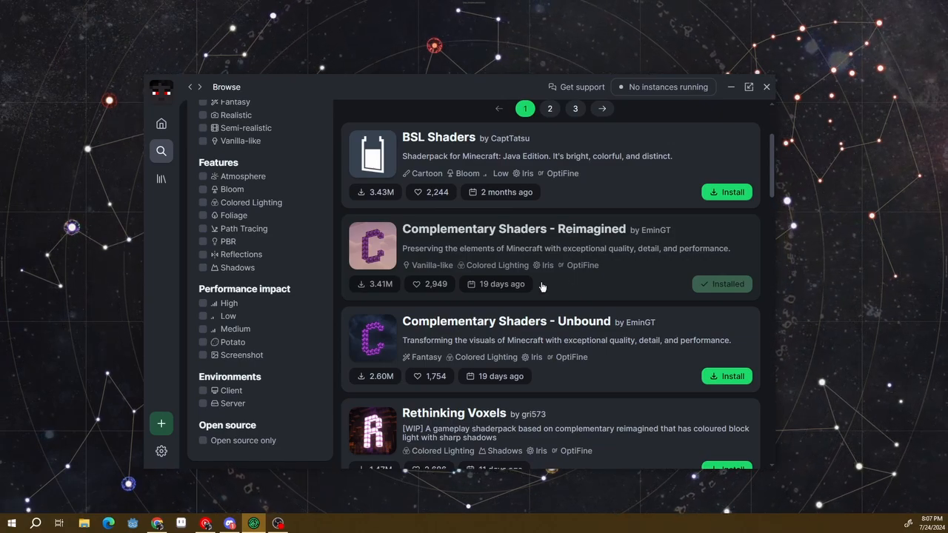
View the Complementary Shaders - Reimagined project page and return to the mods listing
{"action": "left_click", "coordinate": [443, 249]}
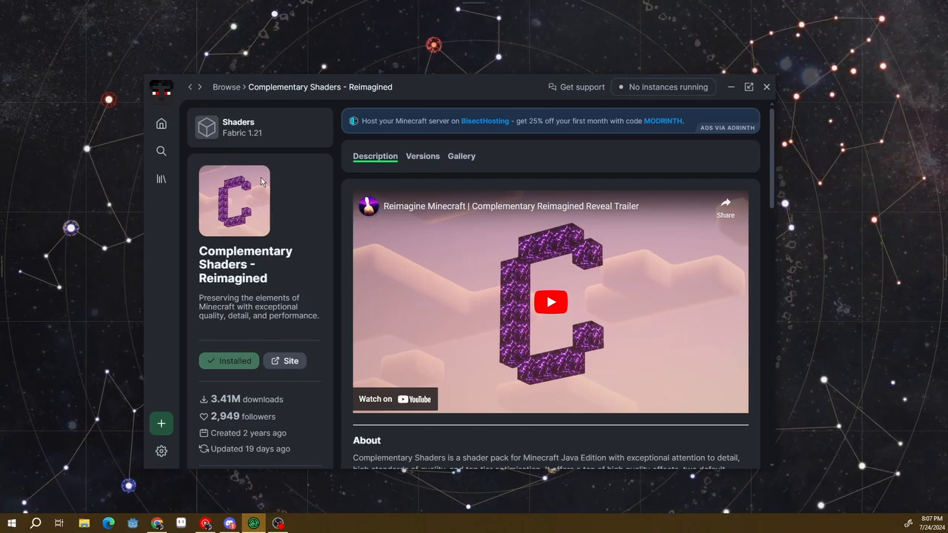
{"action": "left_click", "coordinate": [190, 87]}
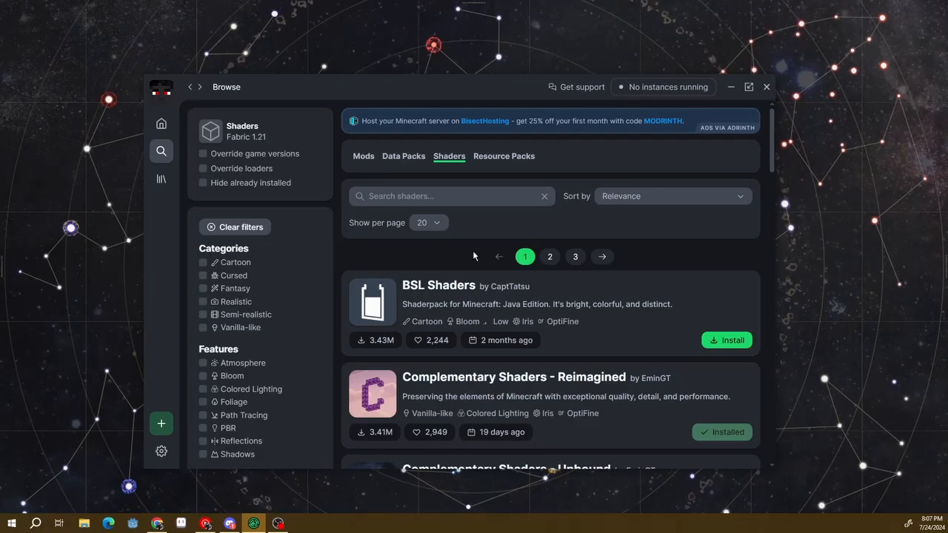
{"action": "left_click", "coordinate": [359, 158]}
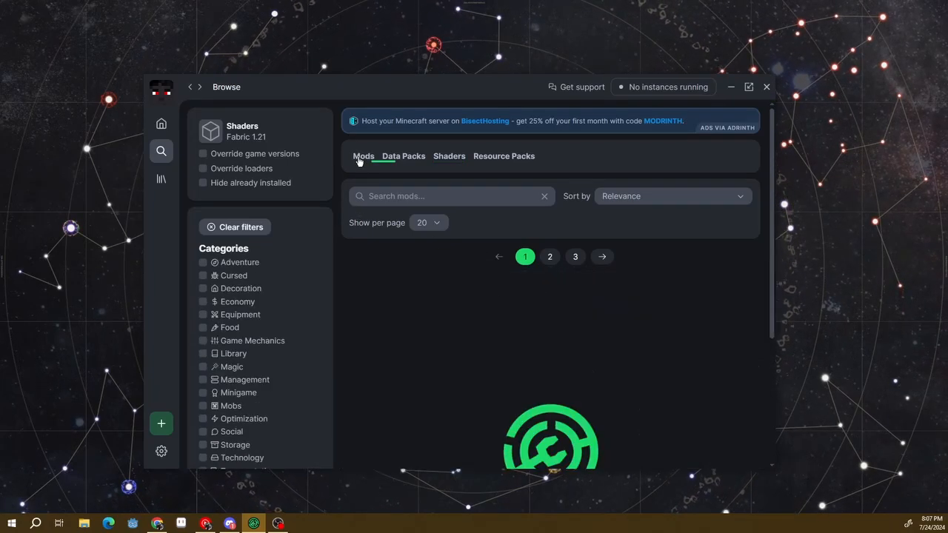
Open the Shaders instance from the library and launch Minecraft with it
{"action": "left_click", "coordinate": [160, 180]}
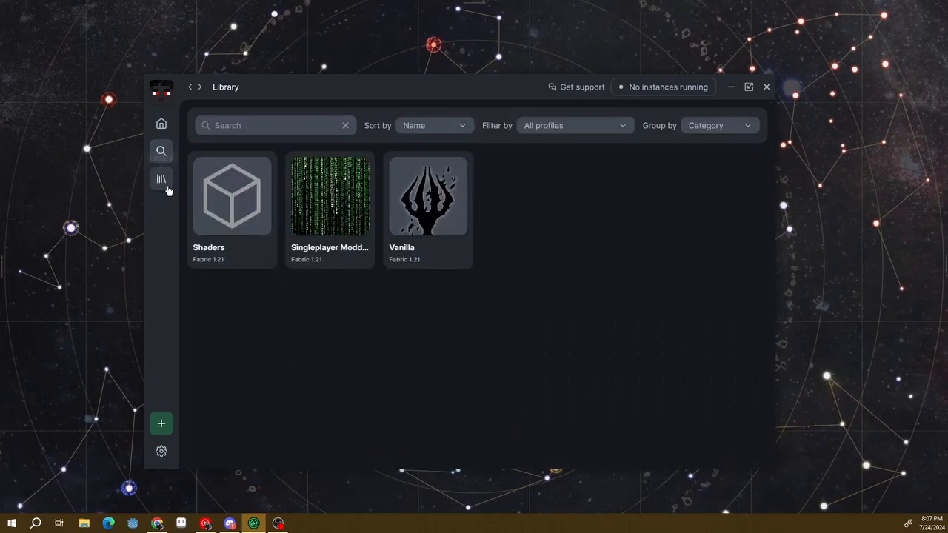
{"action": "left_click", "coordinate": [206, 197]}
{"action": "left_click", "coordinate": [189, 87]}
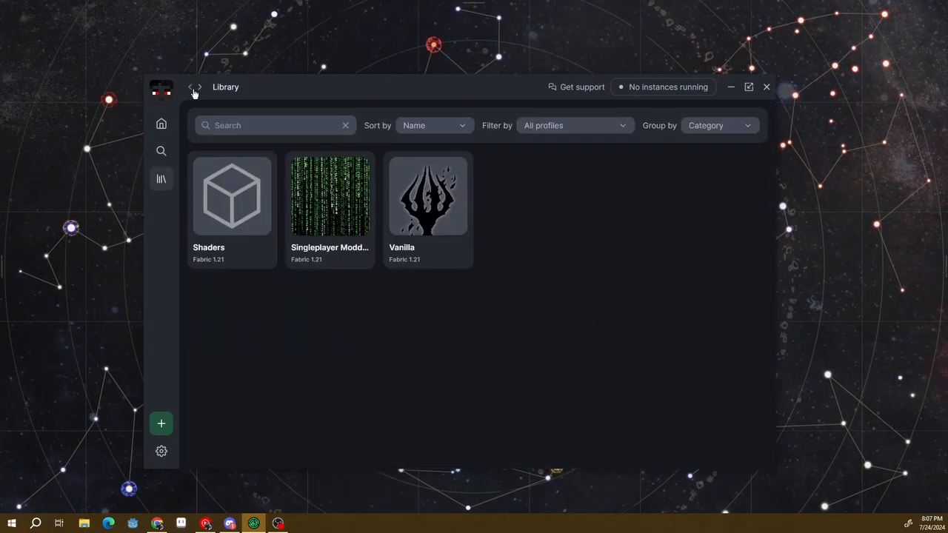
{"action": "left_click", "coordinate": [200, 201]}
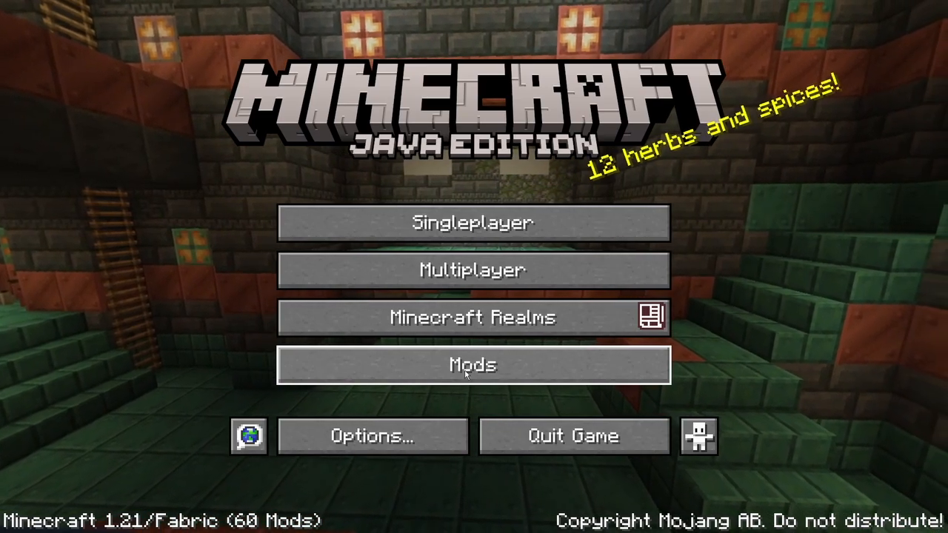
Review the Iris shader key binds in the game's control options and return to the title screen
{"action": "left_click", "coordinate": [300, 437]}
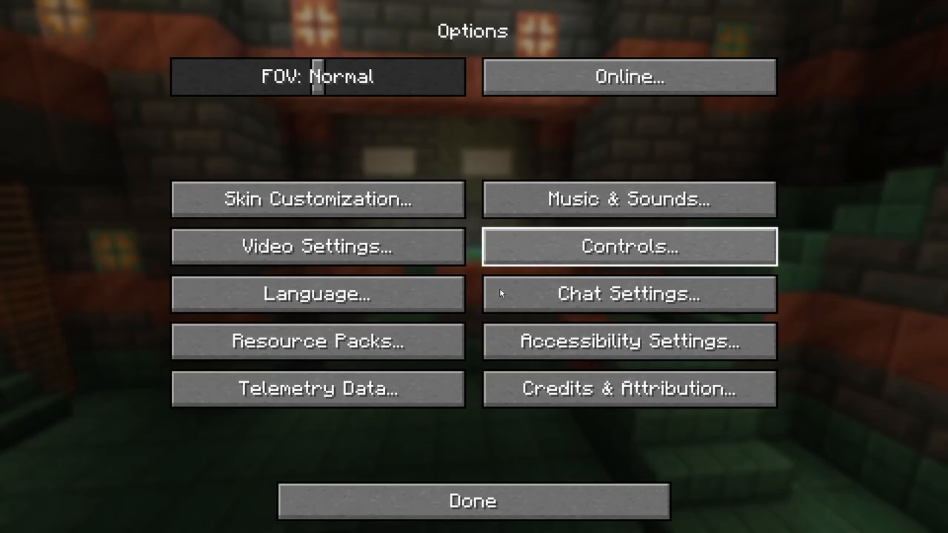
{"action": "left_click", "coordinate": [474, 502]}
{"action": "left_click", "coordinate": [301, 436]}
{"action": "left_click", "coordinate": [630, 247]}
{"action": "left_click", "coordinate": [636, 103]}
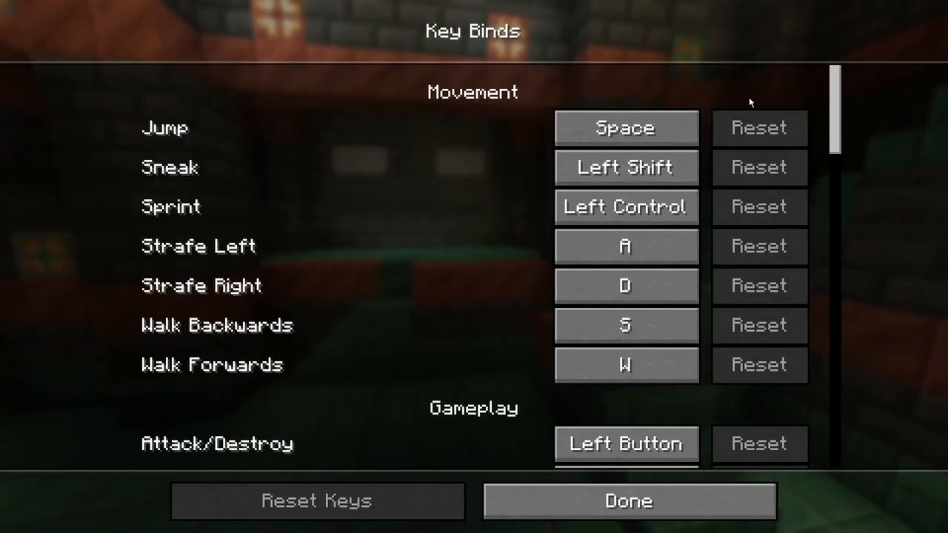
{"action": "left_click_drag", "start_coordinate": [837, 109], "coordinate": [823, 424]}
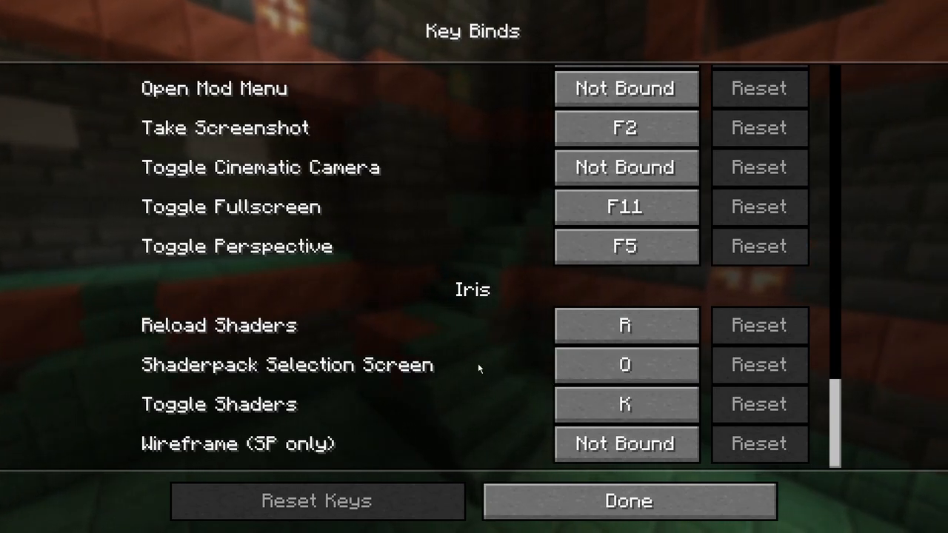
{"action": "left_click", "coordinate": [540, 499]}
{"action": "left_click", "coordinate": [491, 503]}
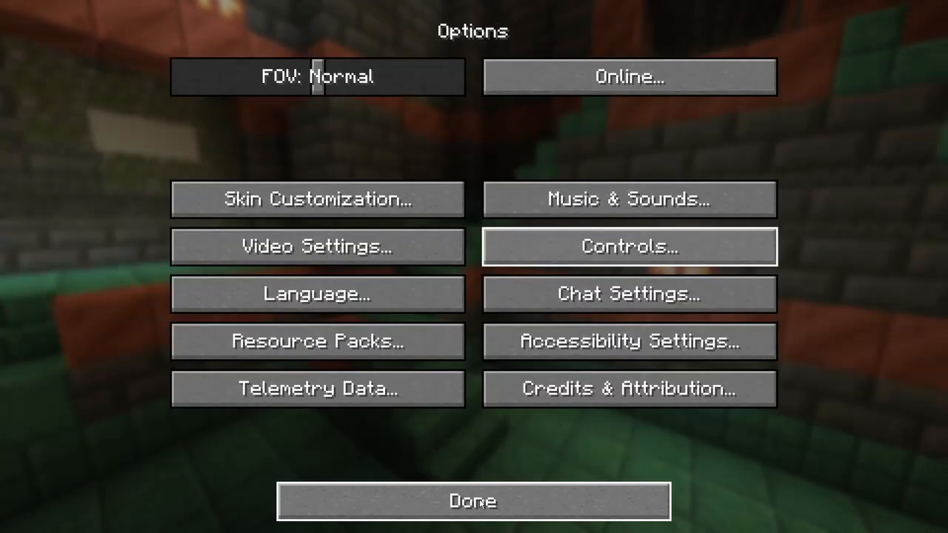
{"action": "left_click", "coordinate": [479, 499]}
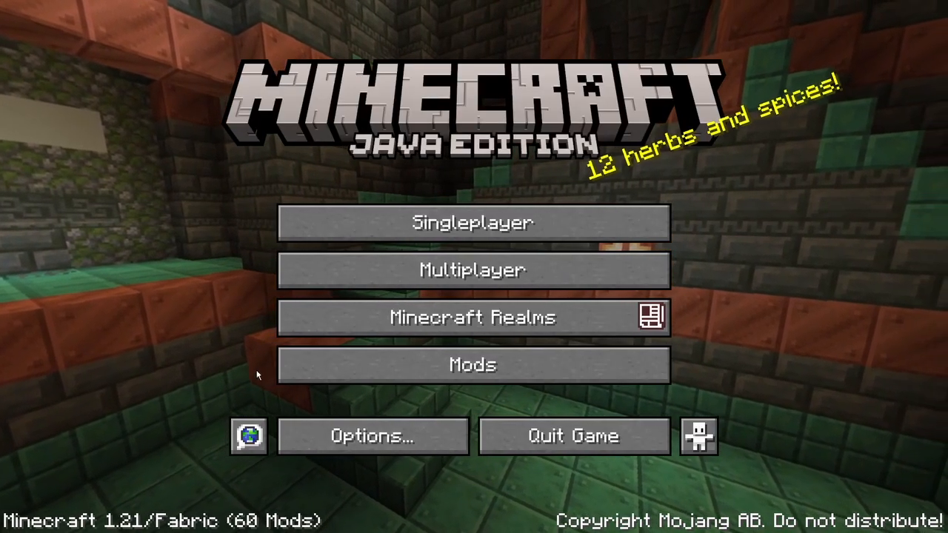
Open the Iris configuration from the installed mods, choose the ComplementaryReimagined_r5.2.2.zip shader pack and open its settings
{"action": "left_click", "coordinate": [482, 372]}
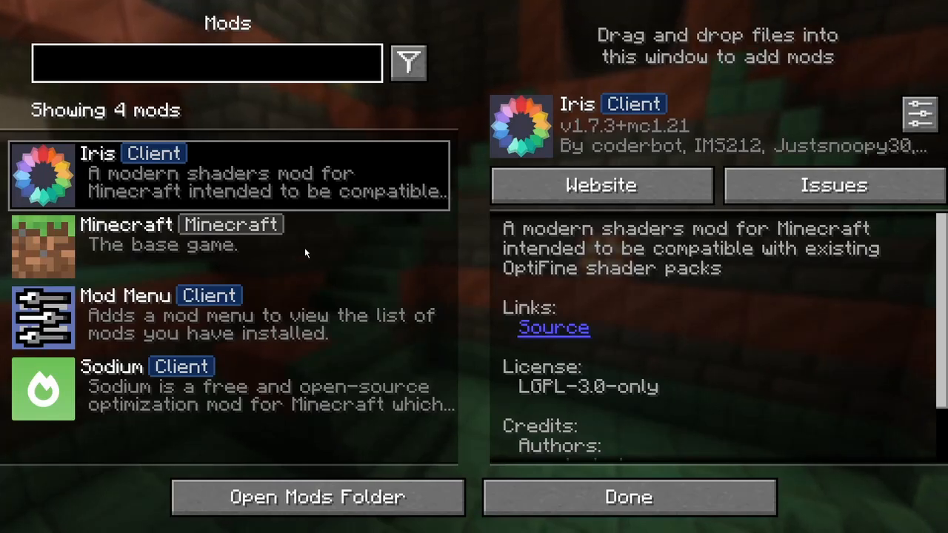
{"action": "left_click", "coordinate": [43, 175]}
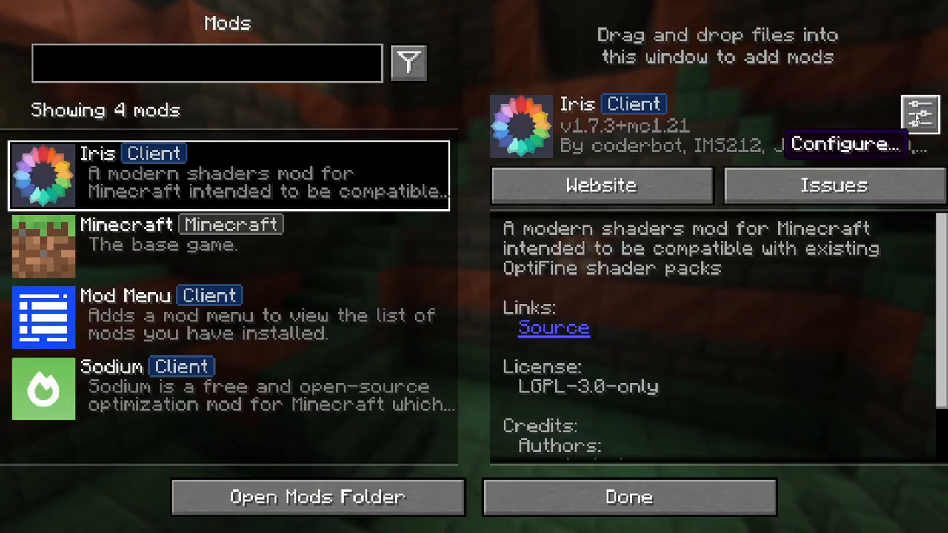
{"action": "mouse_move", "coordinate": [42, 177]}
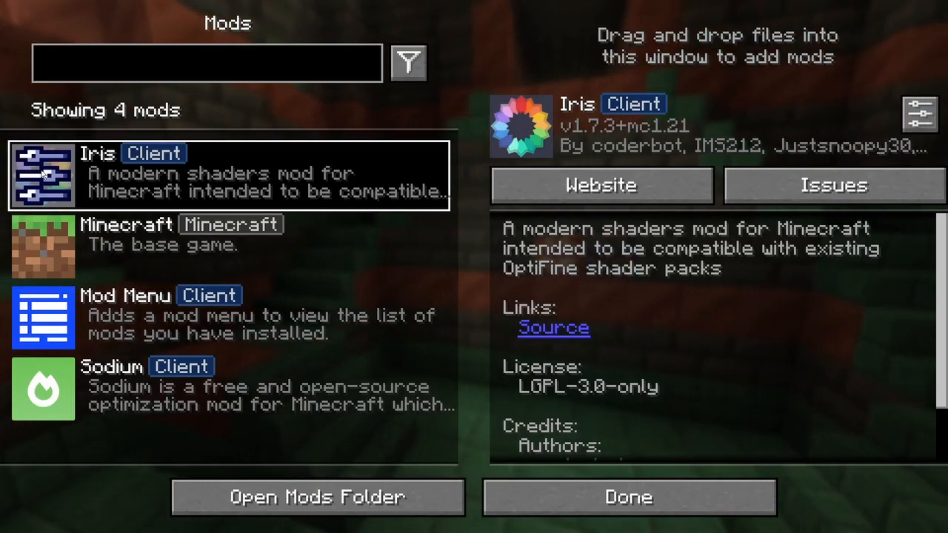
{"action": "left_click", "coordinate": [44, 175]}
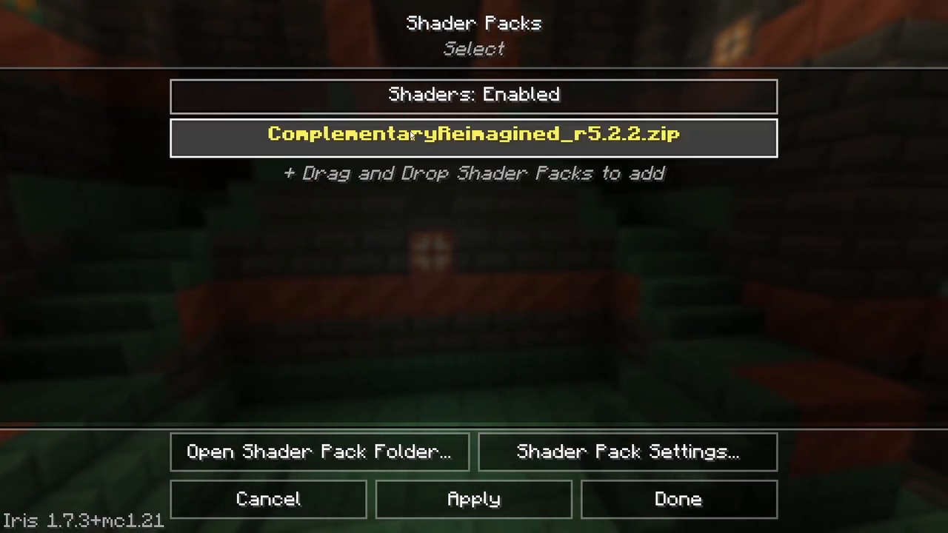
{"action": "key", "text": "alt+Tab"}
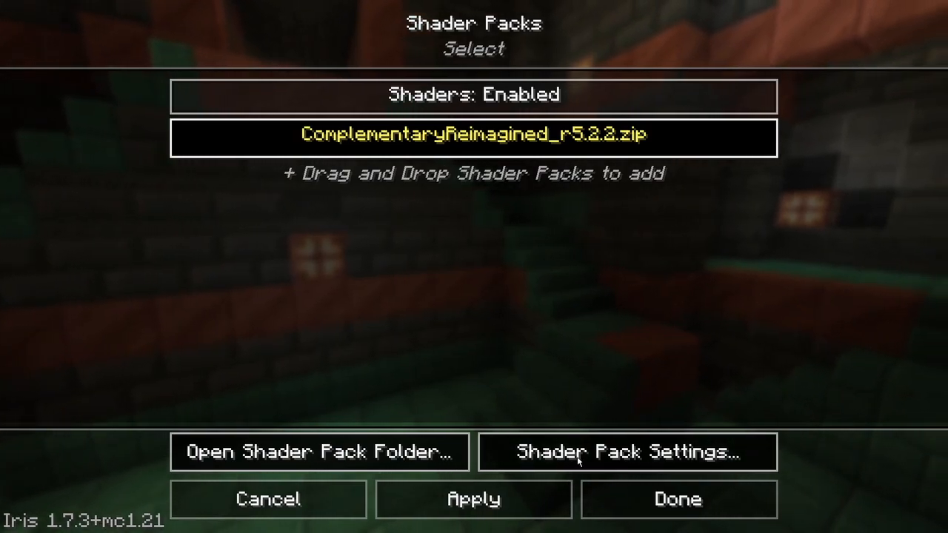
{"action": "left_click", "coordinate": [506, 456]}
Cycle the shader pack's performance profile through its quality presets, ending on Very High
{"action": "left_click", "coordinate": [274, 249]}
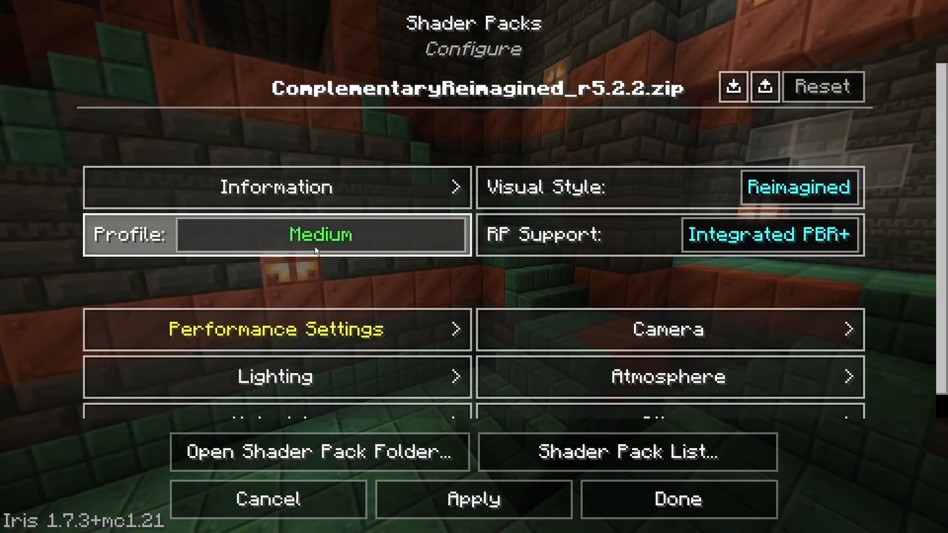
{"action": "left_click", "coordinate": [274, 249]}
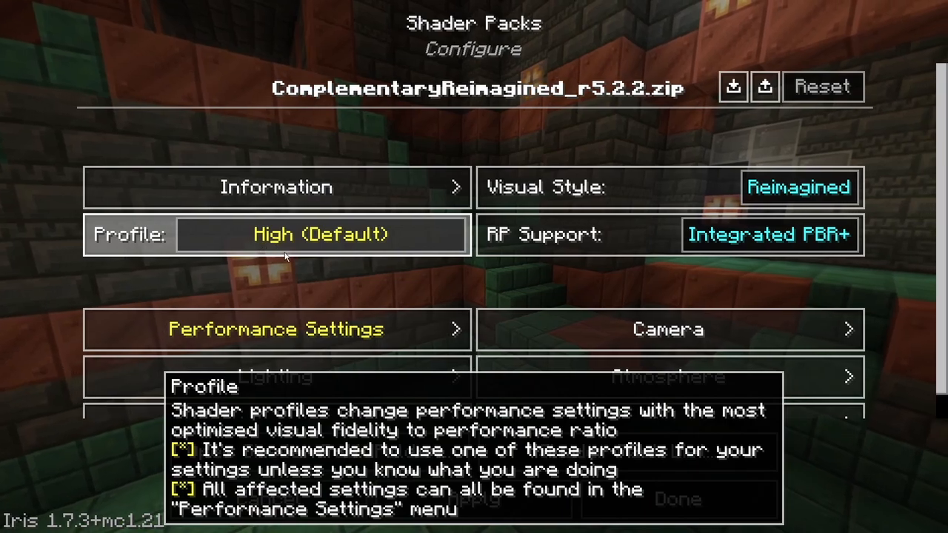
{"action": "left_click", "coordinate": [306, 252]}
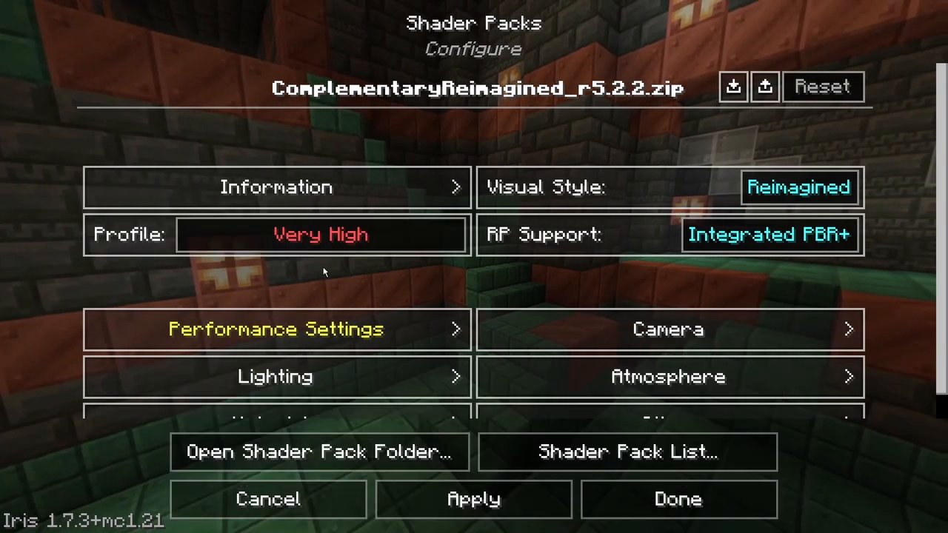
{"action": "left_click", "coordinate": [343, 252]}
{"action": "left_click", "coordinate": [342, 252]}
{"action": "left_click", "coordinate": [343, 252]}
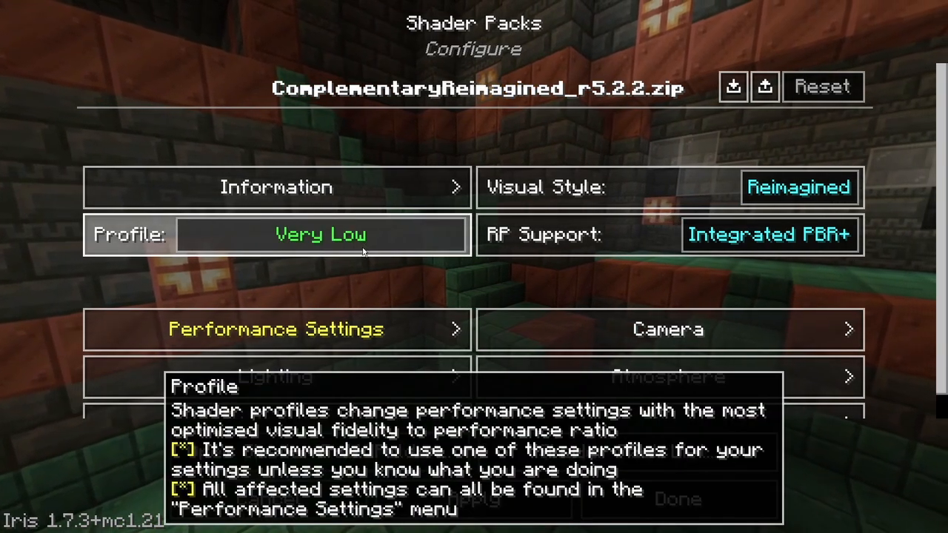
{"action": "left_click", "coordinate": [417, 252]}
{"action": "left_click", "coordinate": [416, 252]}
{"action": "left_click", "coordinate": [417, 252]}
{"action": "left_click", "coordinate": [416, 252]}
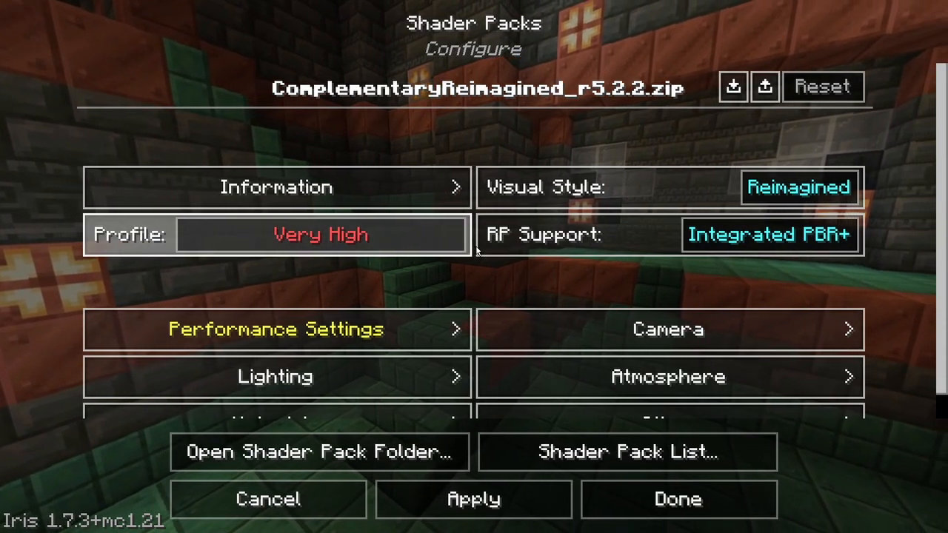
Set the shader pack's performance profile to Potato and save the shader settings
{"action": "scroll", "coordinate": [477, 249], "scroll_direction": "down", "scroll_amount": 2}
{"action": "scroll", "coordinate": [475, 245], "scroll_direction": "up", "scroll_amount": 2}
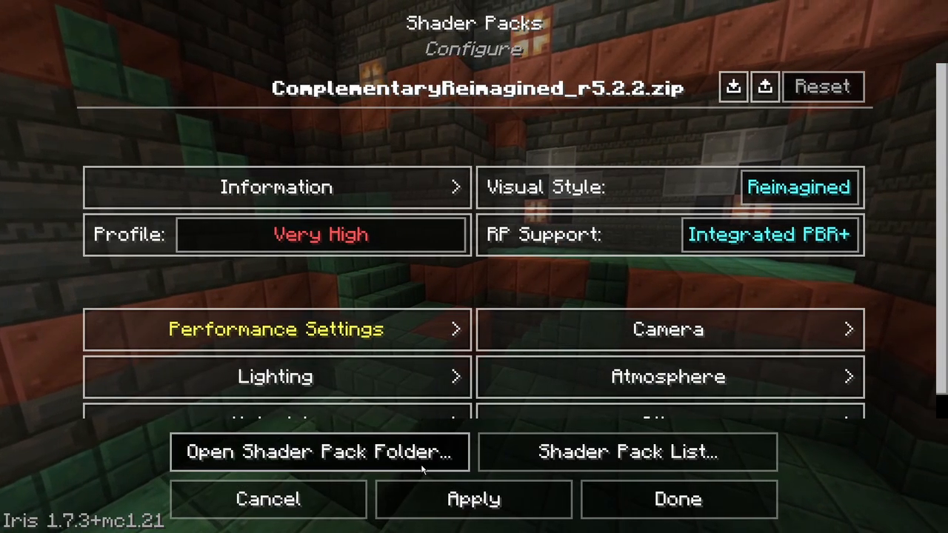
{"action": "left_click", "coordinate": [358, 242]}
{"action": "left_click", "coordinate": [360, 244]}
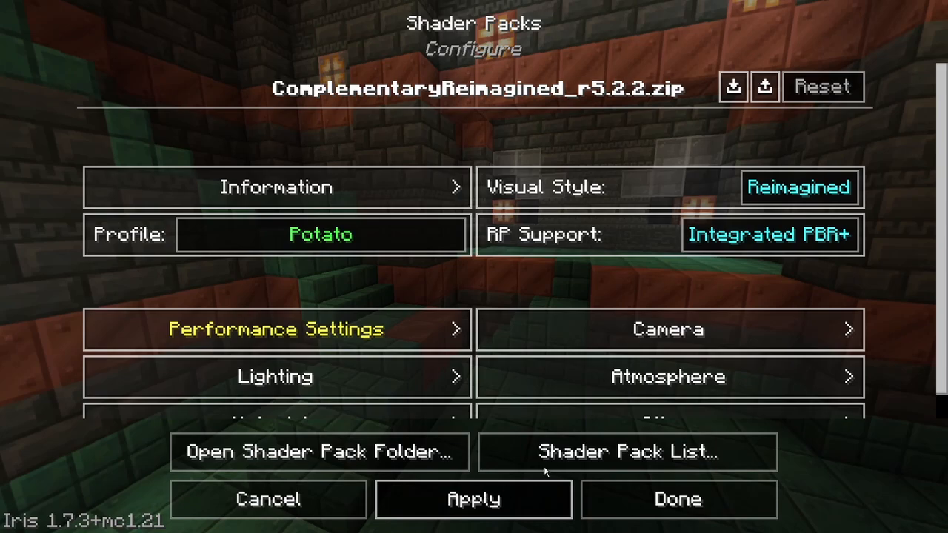
{"action": "left_click", "coordinate": [638, 502]}
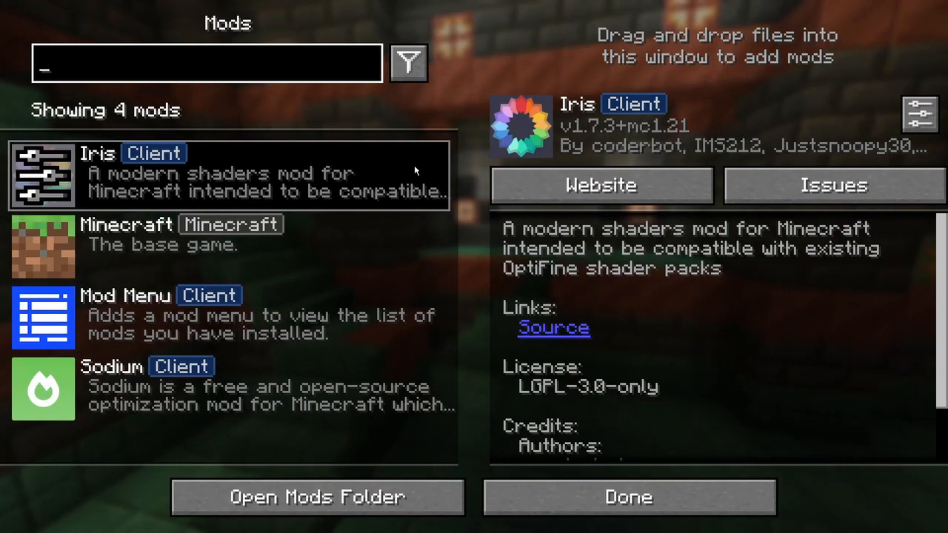
View the Sodium and Mod Menu details and Mod Menu's configuration, and leave the mods list
{"action": "left_click", "coordinate": [252, 399]}
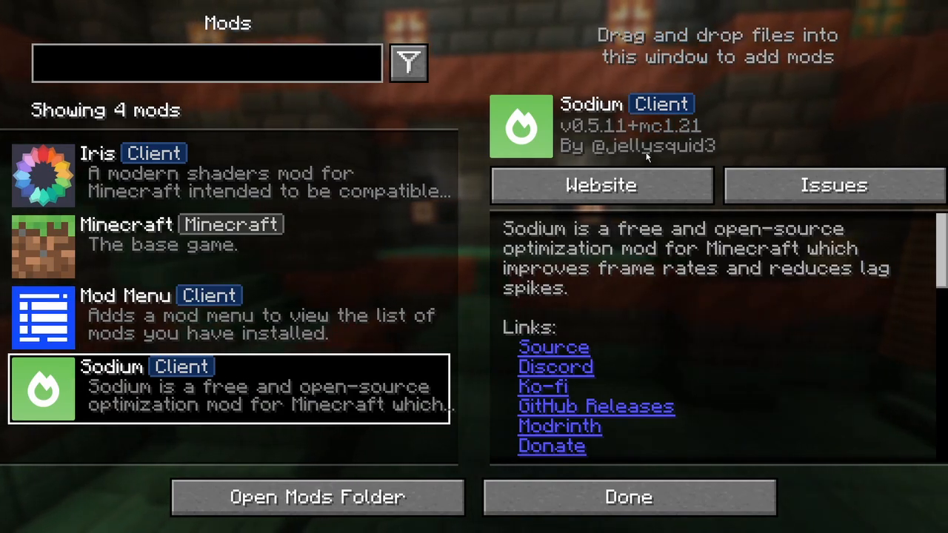
{"action": "left_click", "coordinate": [175, 291]}
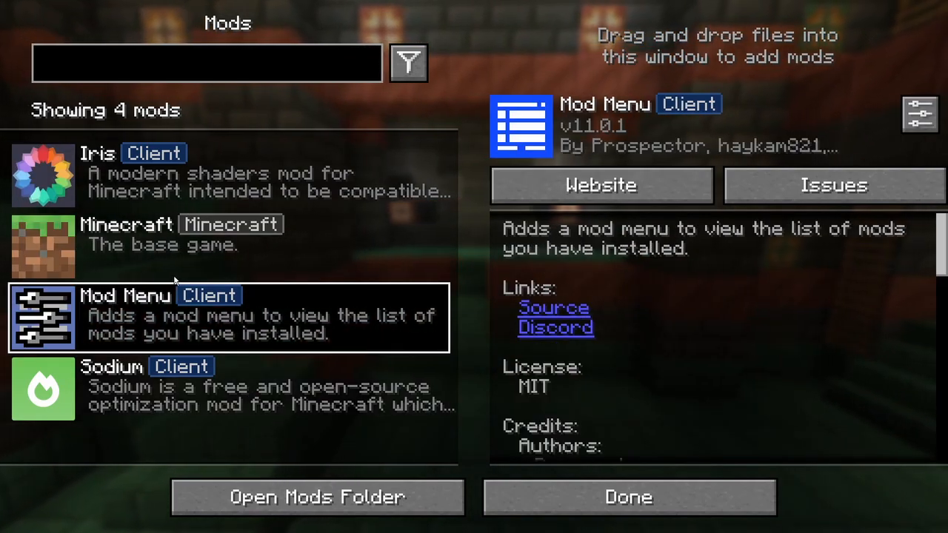
{"action": "left_click", "coordinate": [921, 113]}
{"action": "left_click", "coordinate": [480, 512]}
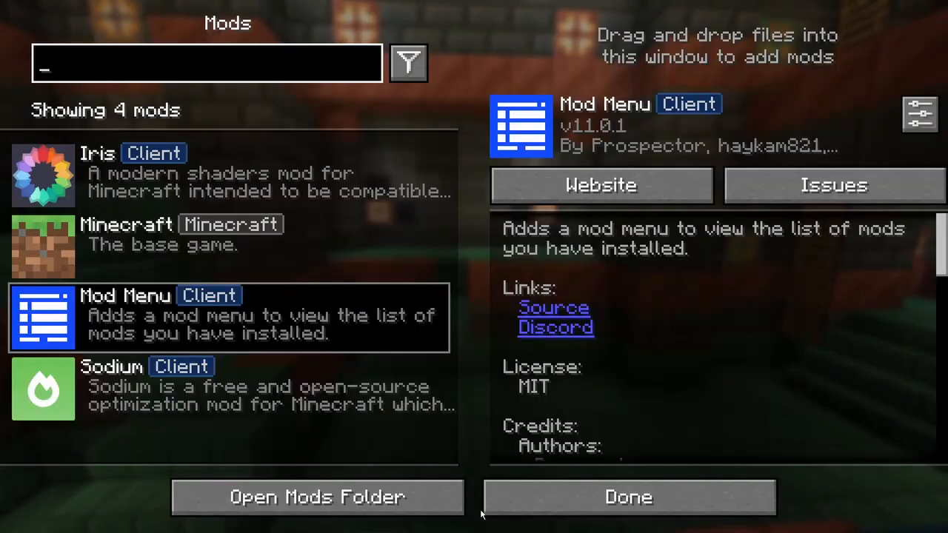
{"action": "left_click", "coordinate": [552, 501]}
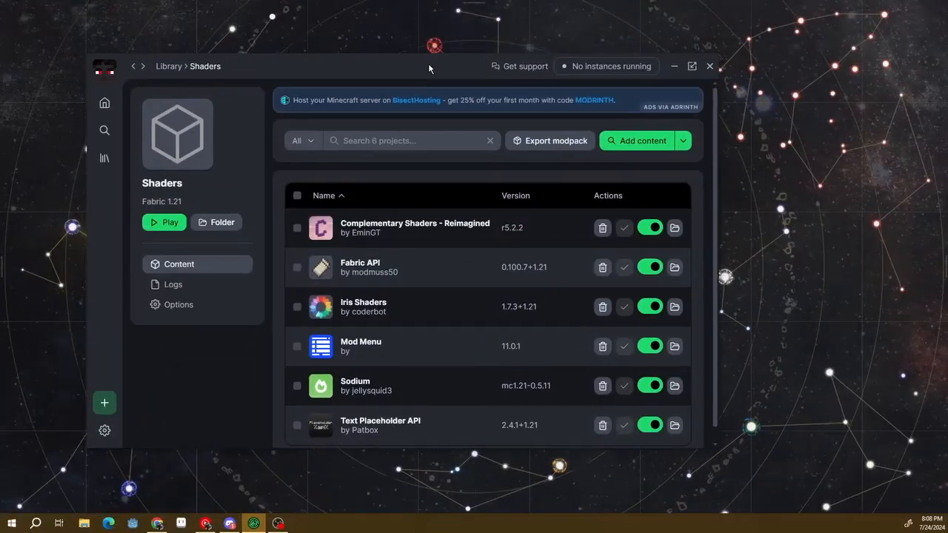
Move the Modrinth App window aside and switch to Chrome with the Fabric installer download page
{"action": "left_click_drag", "start_coordinate": [428, 63], "coordinate": [455, 76]}
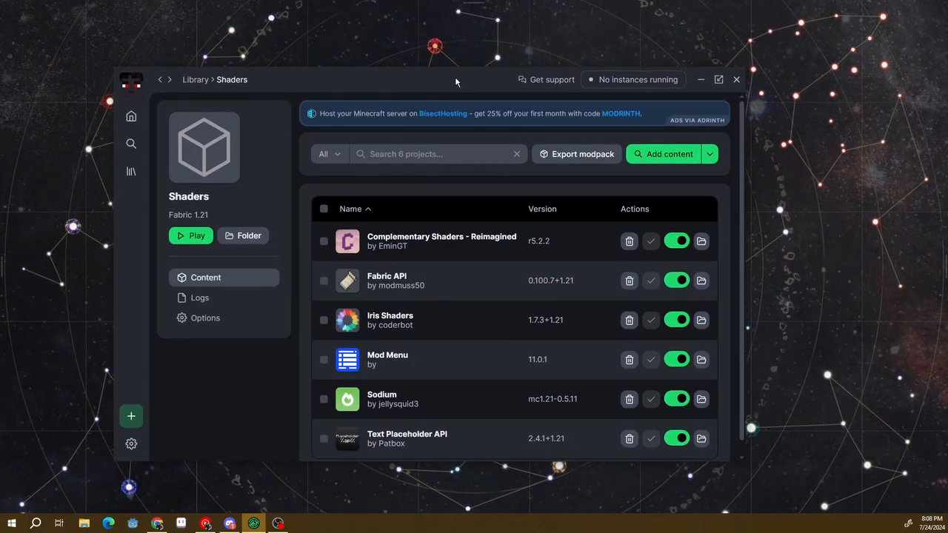
{"action": "left_click_drag", "start_coordinate": [455, 76], "coordinate": [617, 97]}
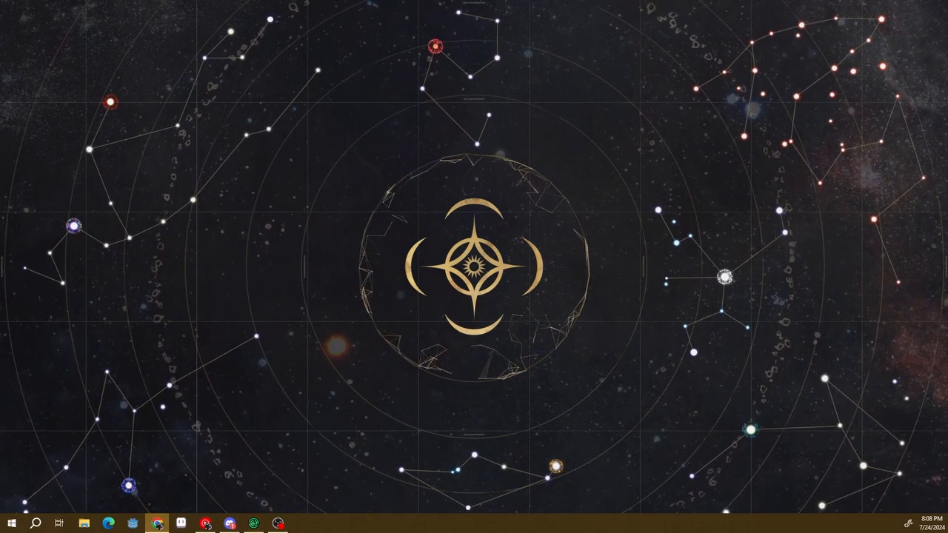
{"action": "left_click", "coordinate": [158, 524]}
{"action": "left_click_drag", "start_coordinate": [871, 68], "coordinate": [760, 65]}
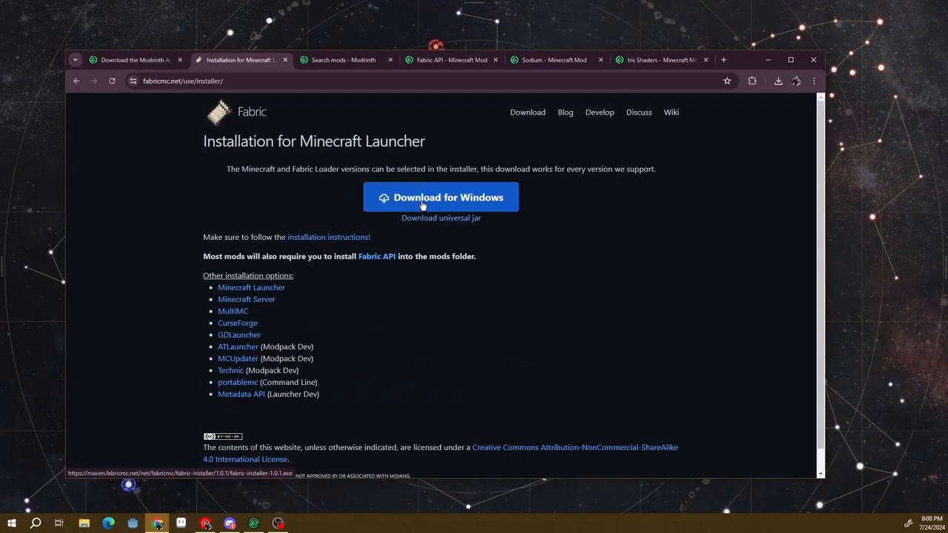
Open the Downloads folder in File Explorer and run fabric-installer-1.0.1.exe
{"action": "left_click", "coordinate": [84, 523]}
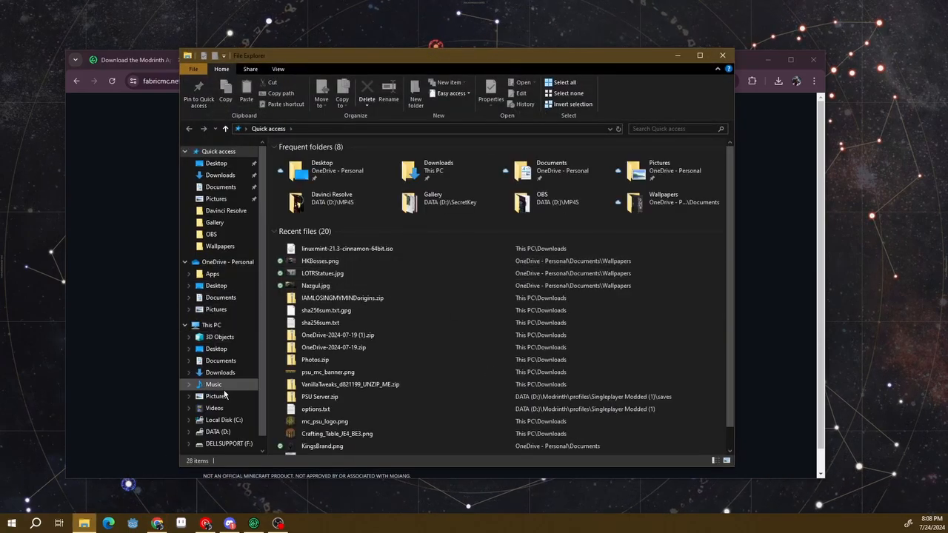
{"action": "left_click", "coordinate": [226, 376]}
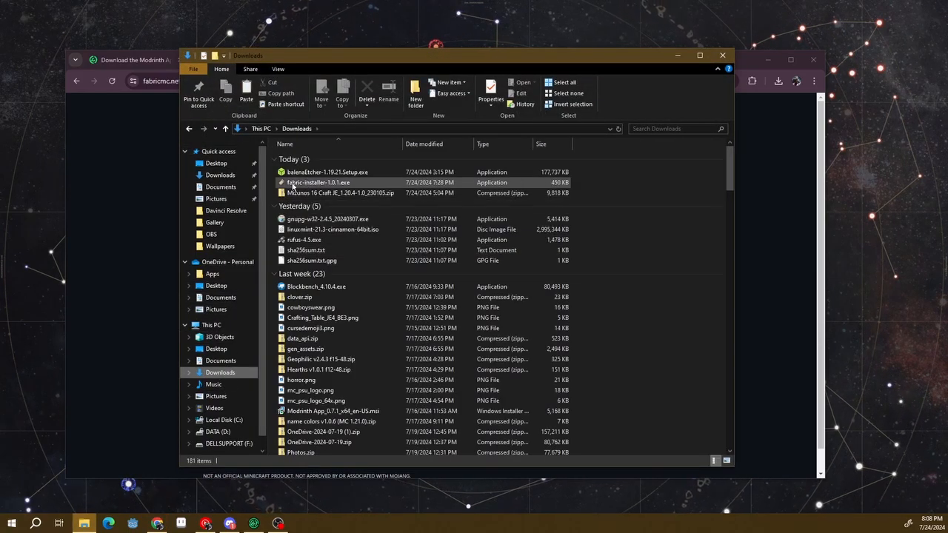
{"action": "left_click", "coordinate": [283, 186]}
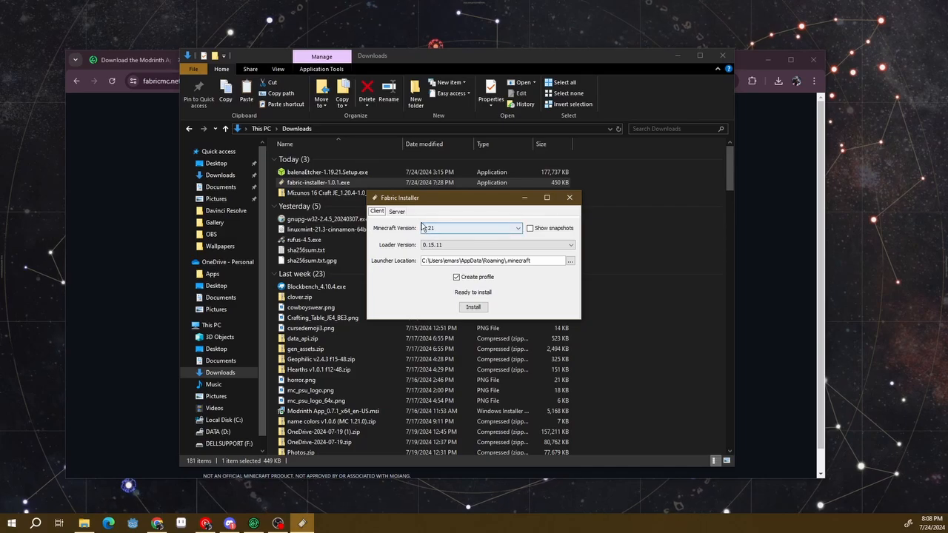
Set the Fabric installer to Minecraft version 1.21 and loader version 0.16.0, close it without installing, and return to the Fabric page in Chrome
{"action": "left_click", "coordinate": [426, 231]}
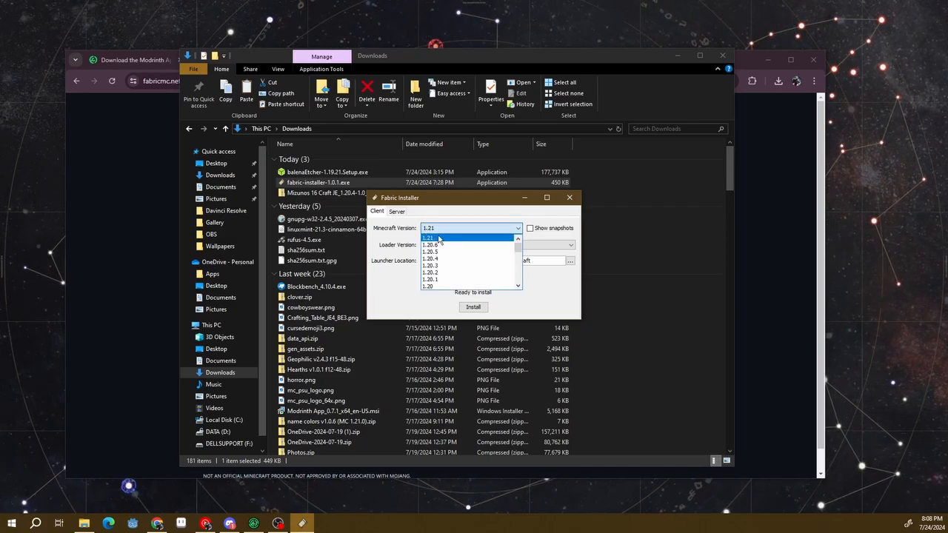
{"action": "left_click", "coordinate": [440, 239]}
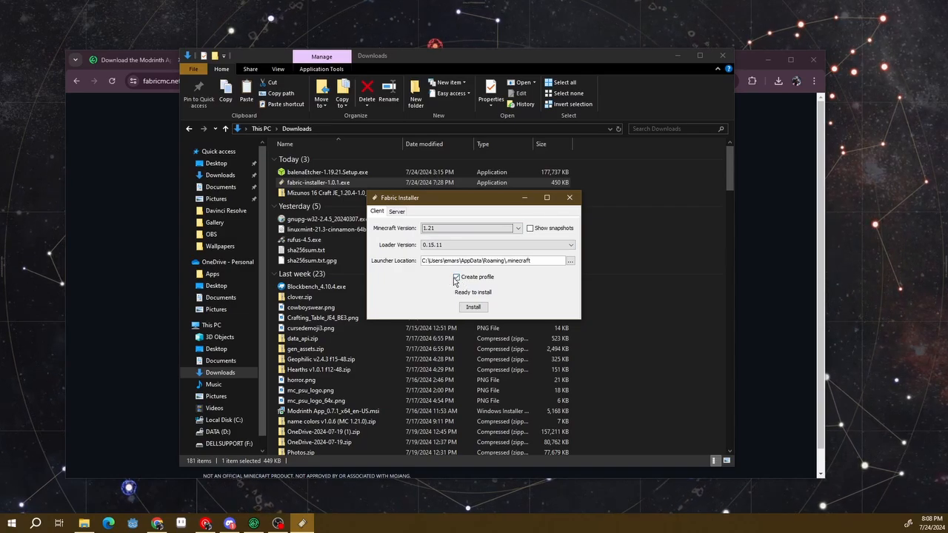
{"action": "left_click", "coordinate": [502, 244]}
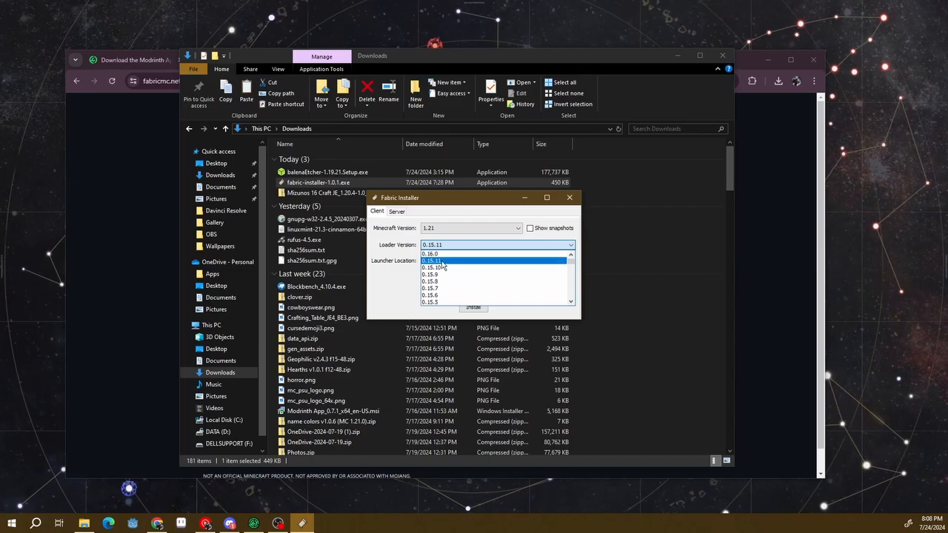
{"action": "left_click", "coordinate": [406, 274]}
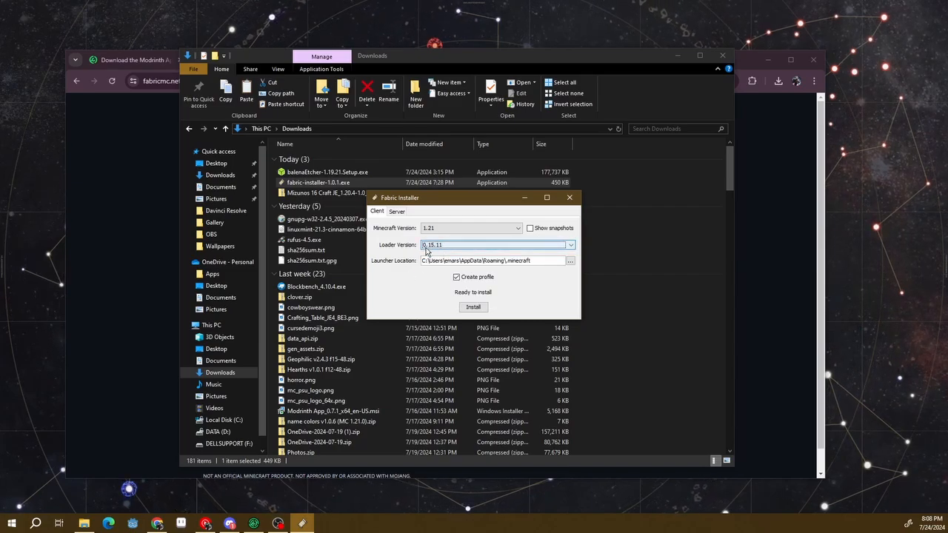
{"action": "left_click", "coordinate": [426, 248]}
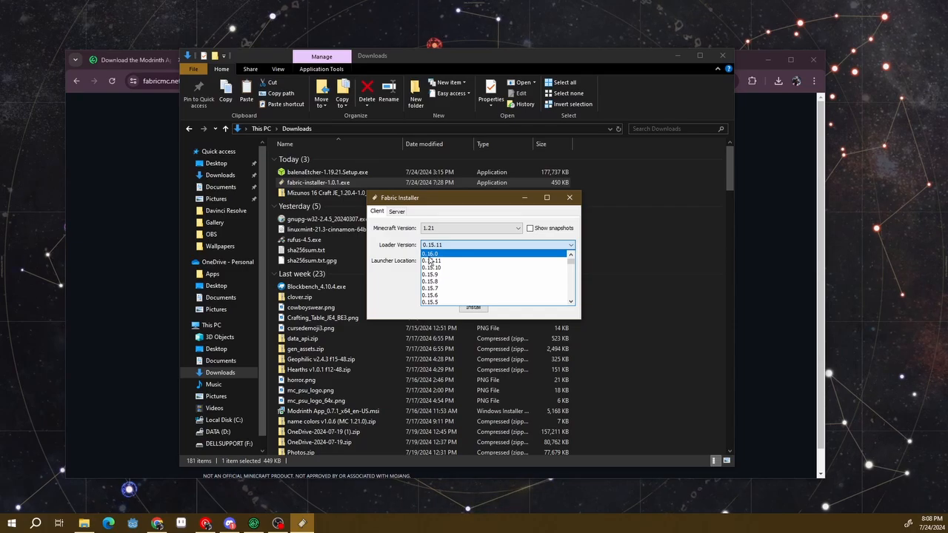
{"action": "left_click", "coordinate": [430, 254]}
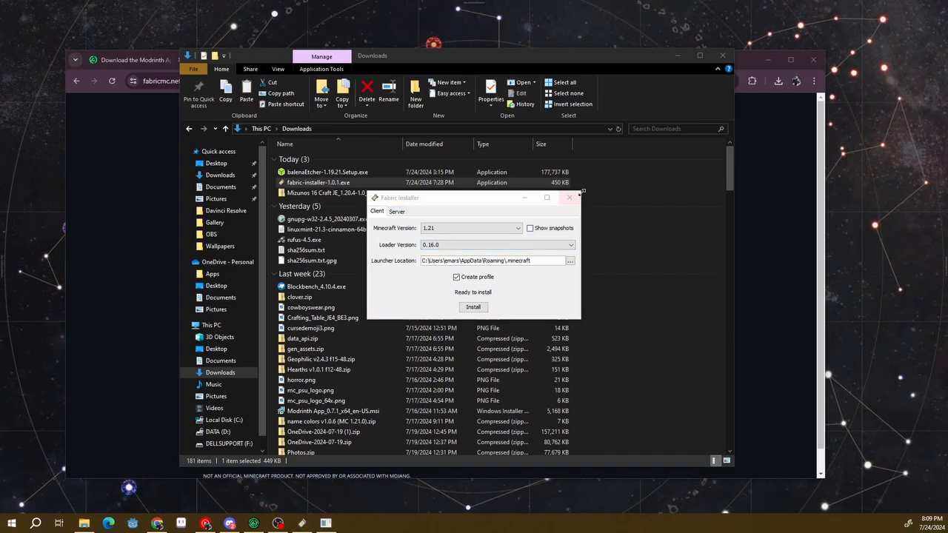
{"action": "left_click", "coordinate": [570, 197]}
{"action": "left_click", "coordinate": [149, 215]}
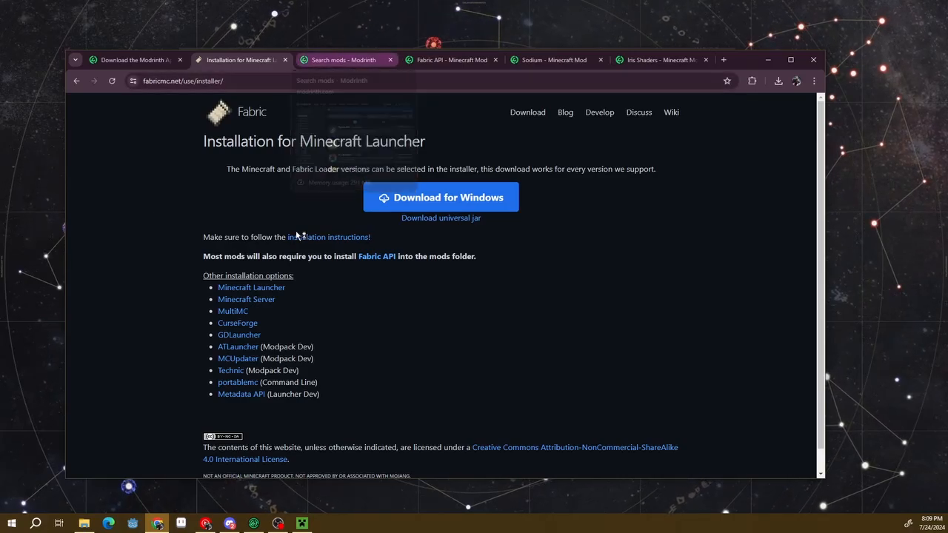
Open the AppData folder through the Run dialog and go to the .minecraft folder inside Roaming
{"action": "mouse_move", "coordinate": [85, 524]}
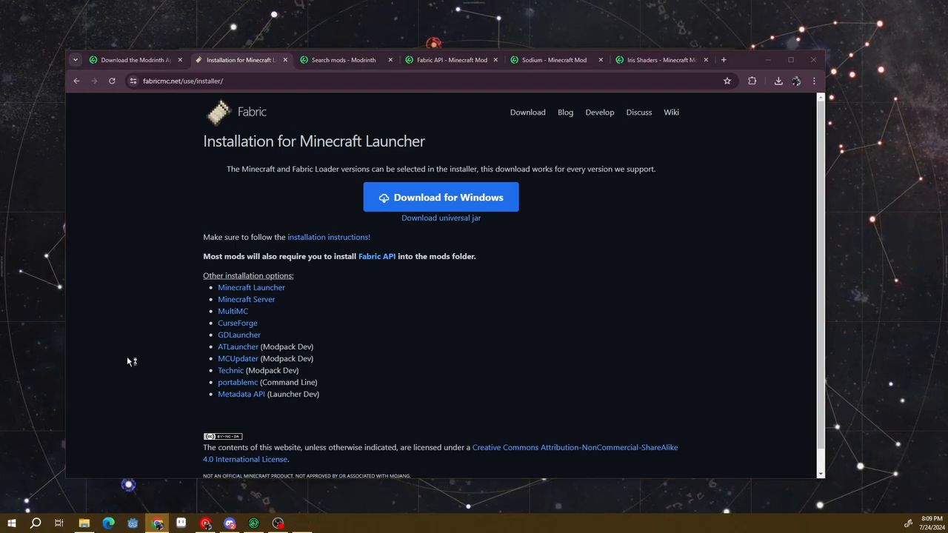
{"action": "key", "text": "super+r"}
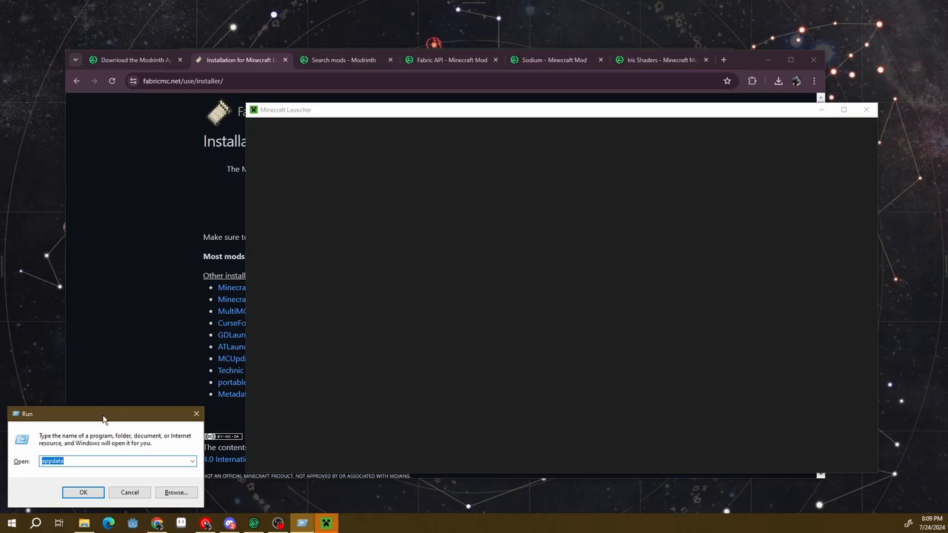
{"action": "left_click_drag", "start_coordinate": [103, 419], "coordinate": [402, 178]}
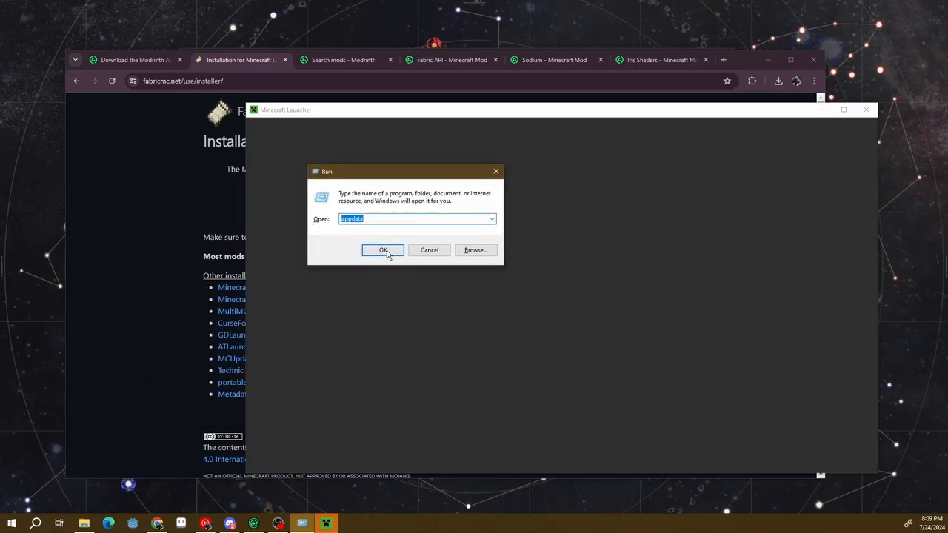
{"action": "left_click", "coordinate": [384, 250]}
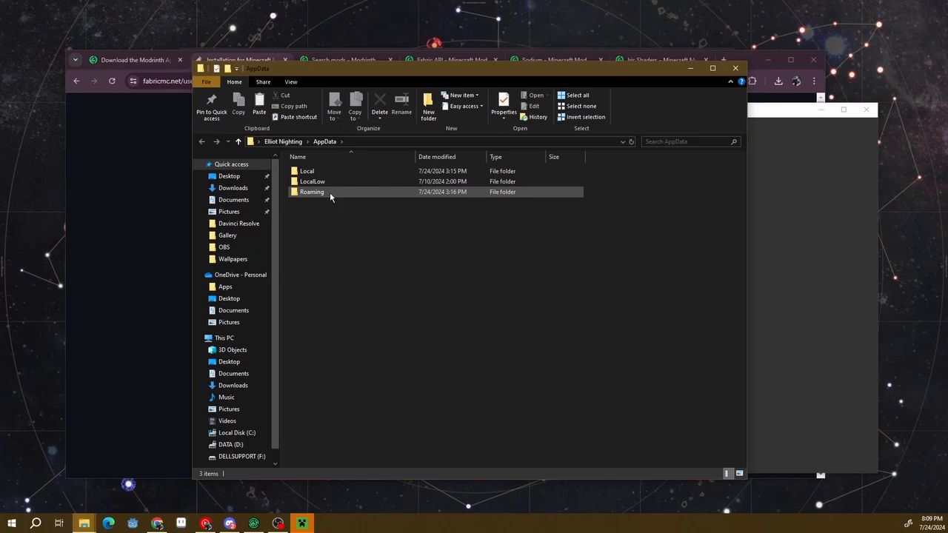
{"action": "double_click", "coordinate": [329, 192]}
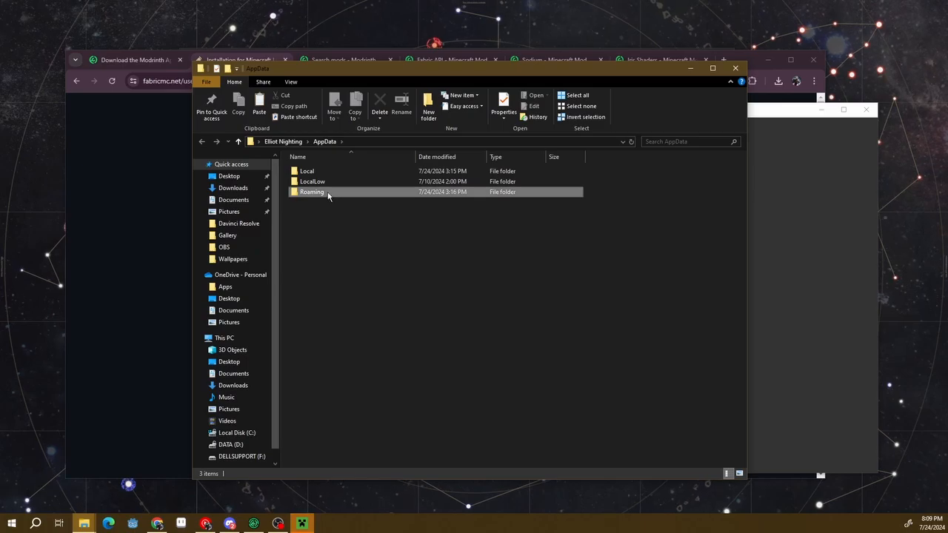
{"action": "double_click", "coordinate": [319, 181]}
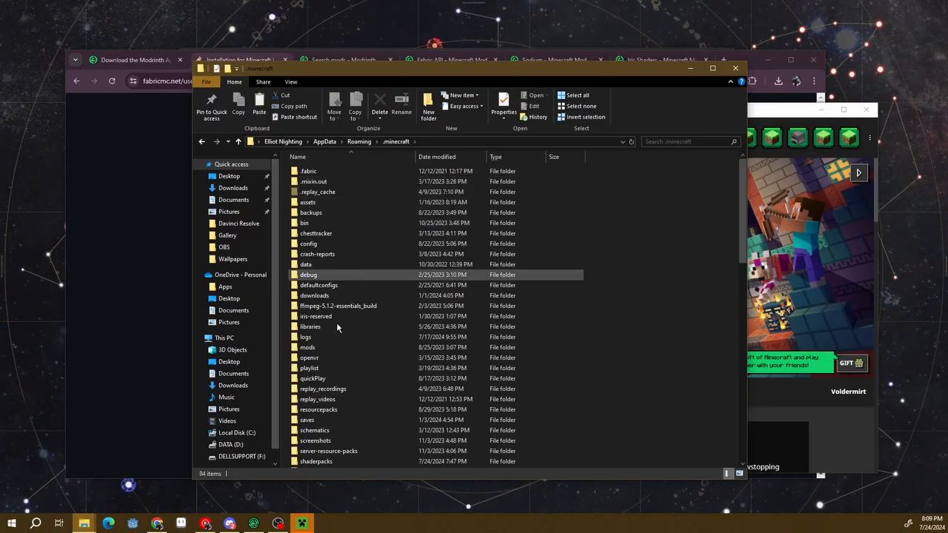
Locate the mods and shaderpacks folders inside .minecraft and look at the options for creating a new item there
{"action": "scroll", "coordinate": [341, 448], "scroll_direction": "down", "scroll_amount": 1}
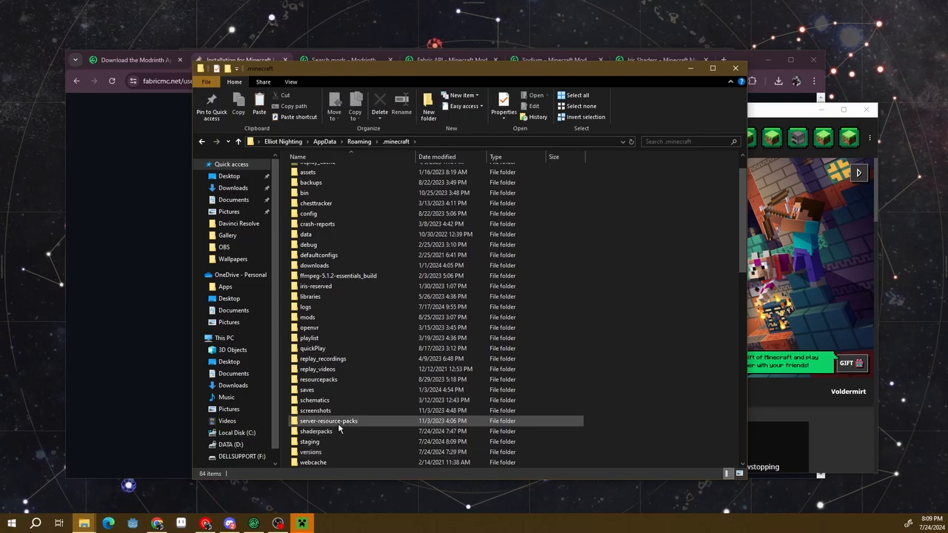
{"action": "left_click", "coordinate": [330, 433]}
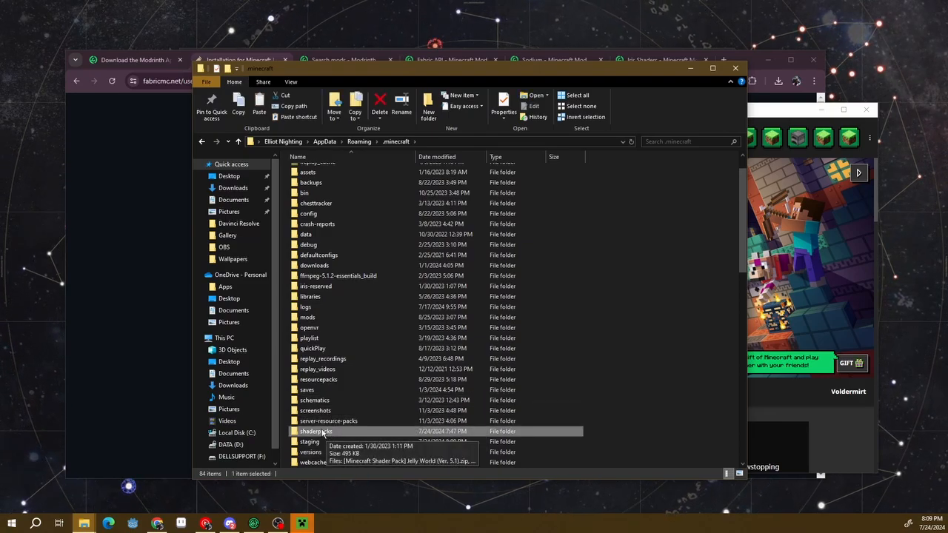
{"action": "left_click", "coordinate": [296, 319]}
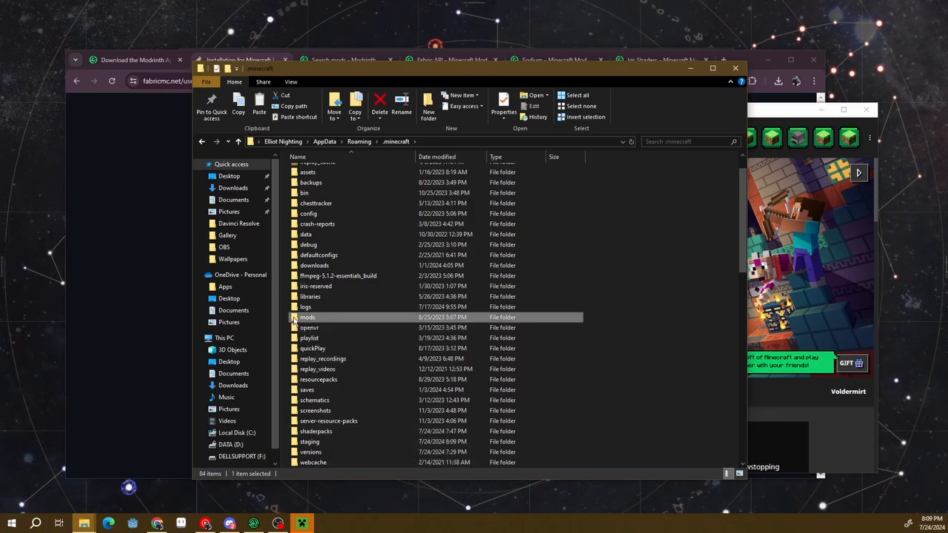
{"action": "left_click", "coordinate": [344, 431], "text": "ctrl"}
{"action": "right_click", "coordinate": [661, 344]}
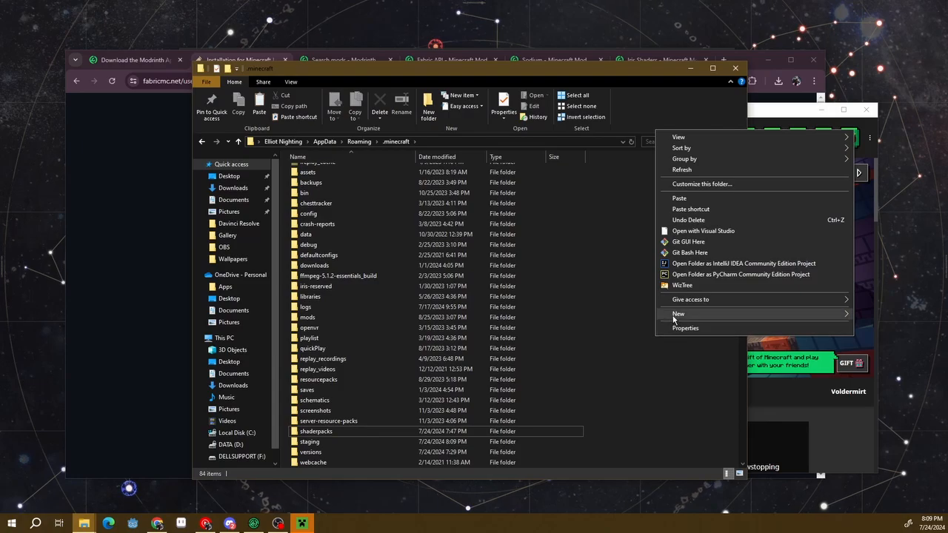
{"action": "mouse_move", "coordinate": [674, 314]}
{"action": "left_click", "coordinate": [675, 358]}
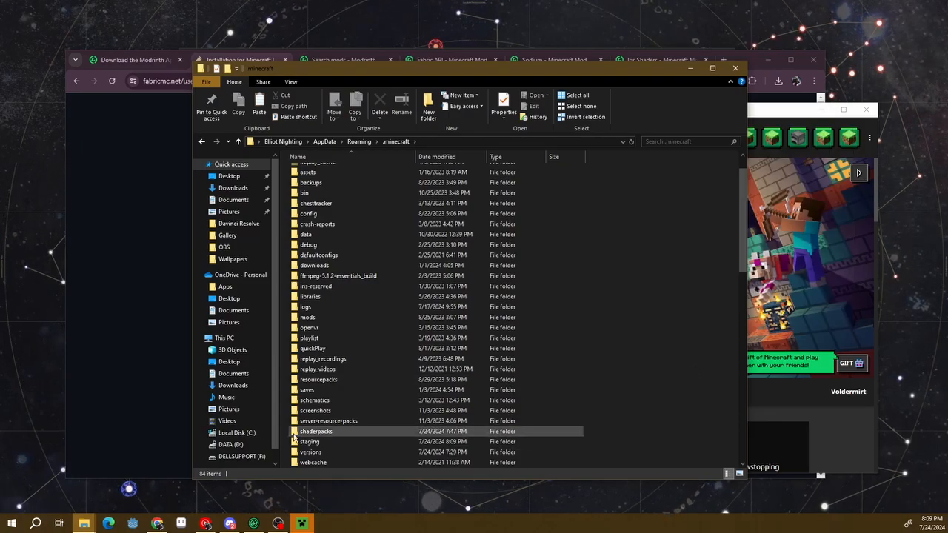
{"action": "left_click", "coordinate": [319, 432]}
{"action": "left_click", "coordinate": [307, 321], "text": "ctrl"}
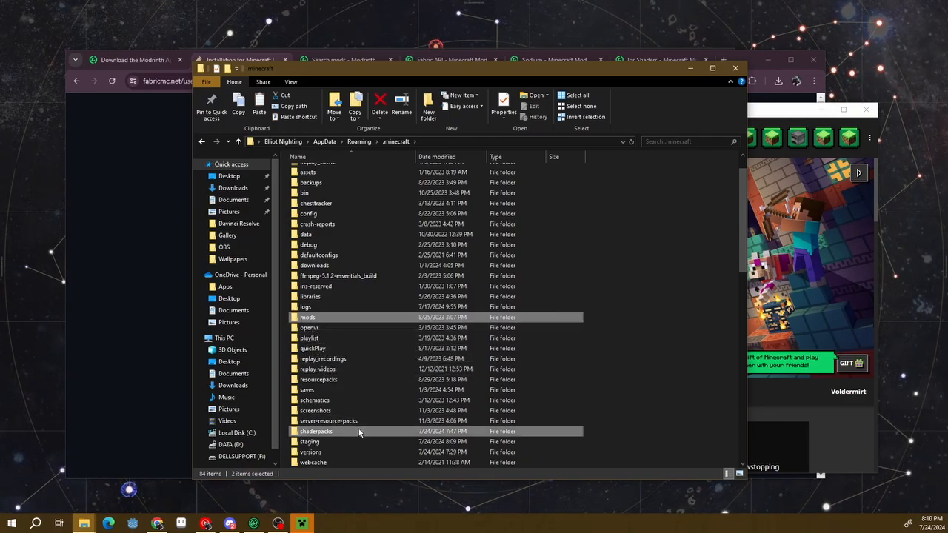
{"action": "scroll", "coordinate": [649, 326], "scroll_direction": "down", "scroll_amount": 3}
{"action": "left_click", "coordinate": [649, 326]}
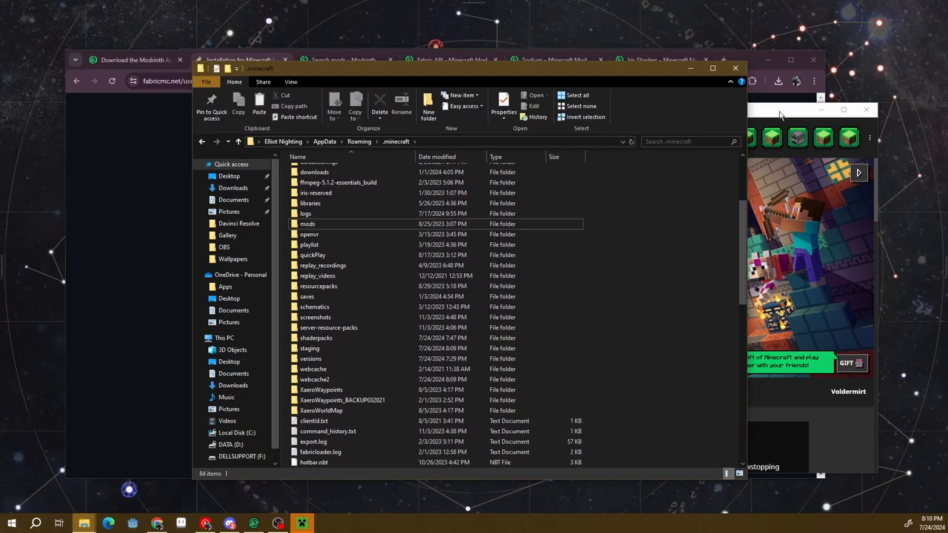
Switch to the Minecraft Launcher, try a new installation with version release fabric-loader-0.16.0-1.21, cancel it, and return to the Play page
{"action": "left_click_drag", "start_coordinate": [780, 113], "coordinate": [664, 111]}
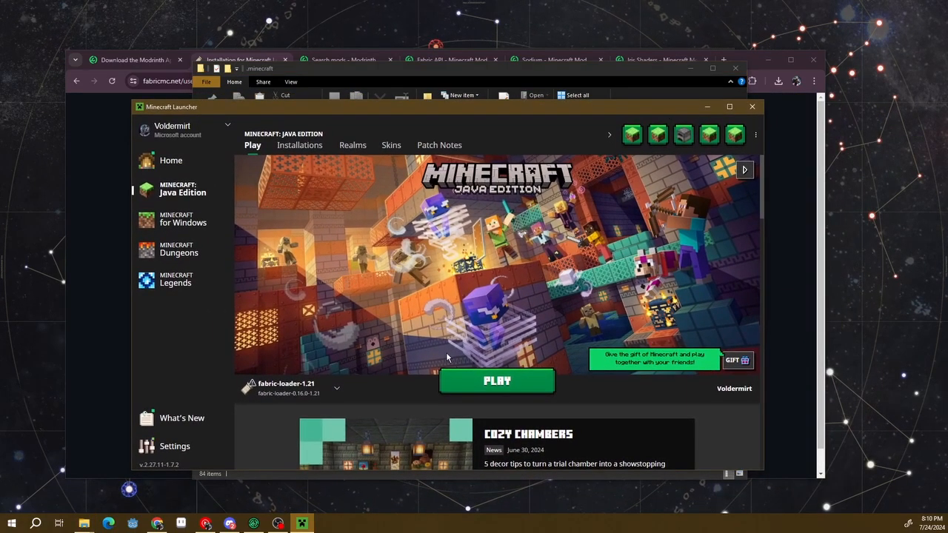
{"action": "mouse_move", "coordinate": [275, 392]}
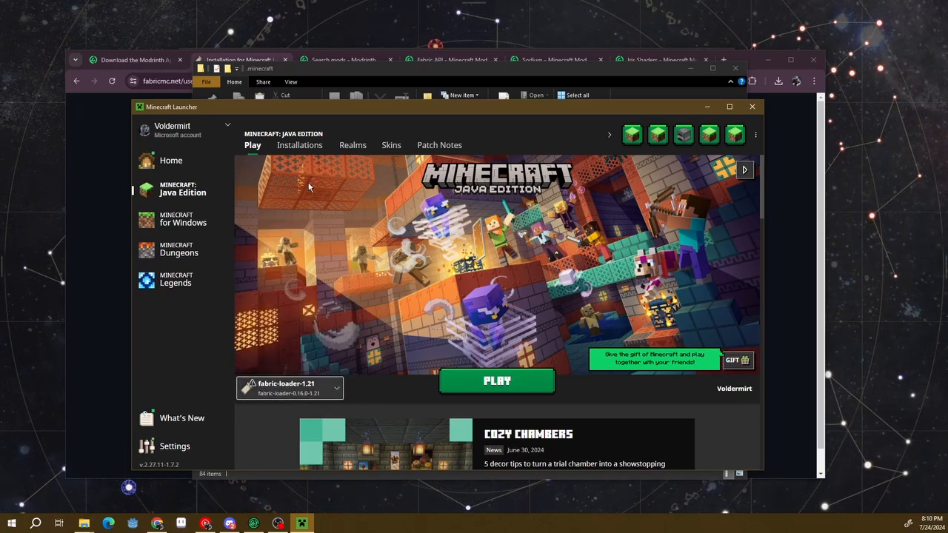
{"action": "left_click", "coordinate": [296, 145]}
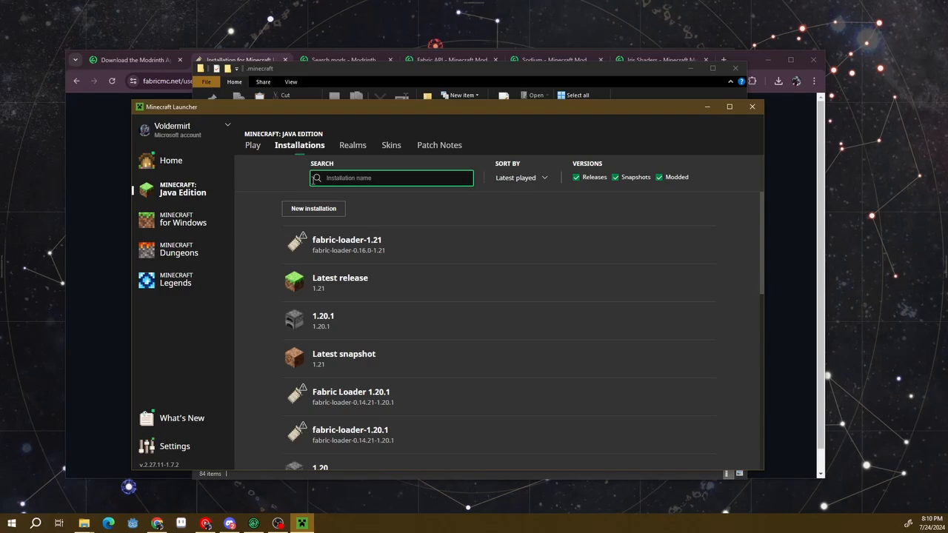
{"action": "left_click", "coordinate": [318, 210]}
{"action": "left_click", "coordinate": [442, 254]}
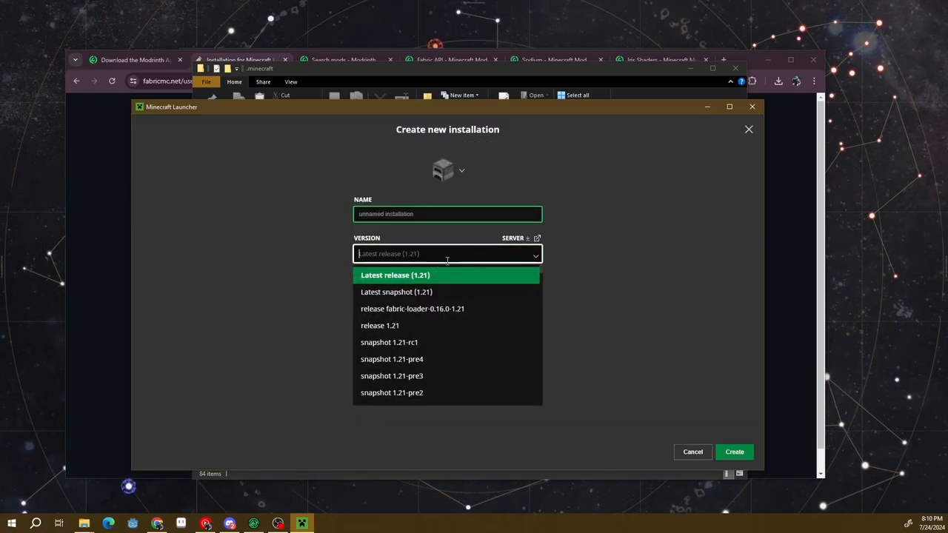
{"action": "left_click", "coordinate": [380, 312]}
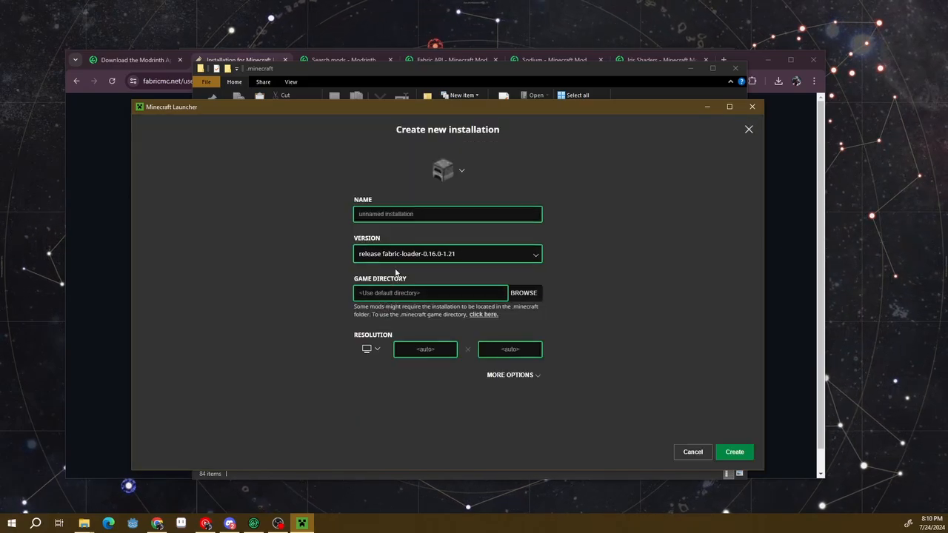
{"action": "left_click", "coordinate": [707, 454]}
{"action": "left_click", "coordinate": [252, 146]}
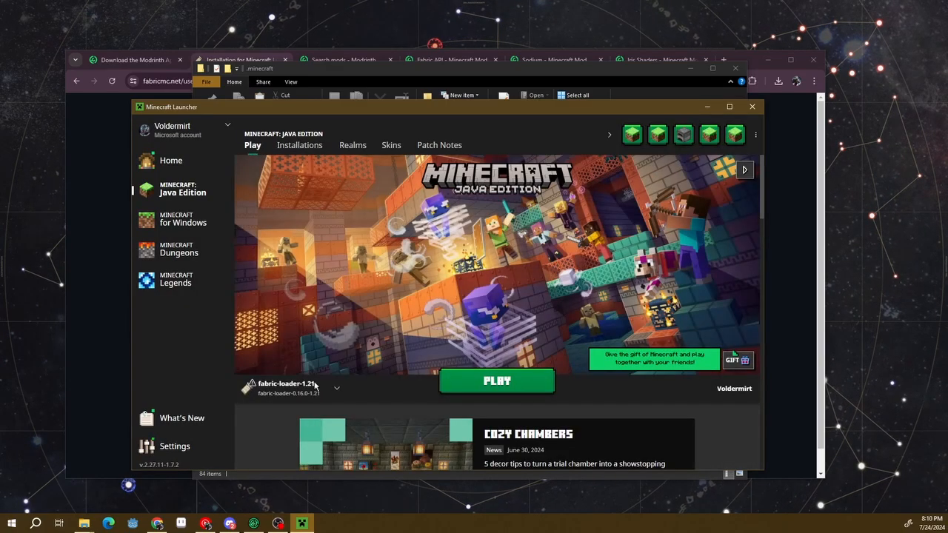
Look through the launcher's list of playable installations and close it with fabric-loader-1.21 still selected
{"action": "left_click", "coordinate": [316, 386]}
{"action": "scroll", "coordinate": [311, 370], "scroll_direction": "down", "scroll_amount": 5}
{"action": "scroll", "coordinate": [255, 333], "scroll_direction": "up", "scroll_amount": 5}
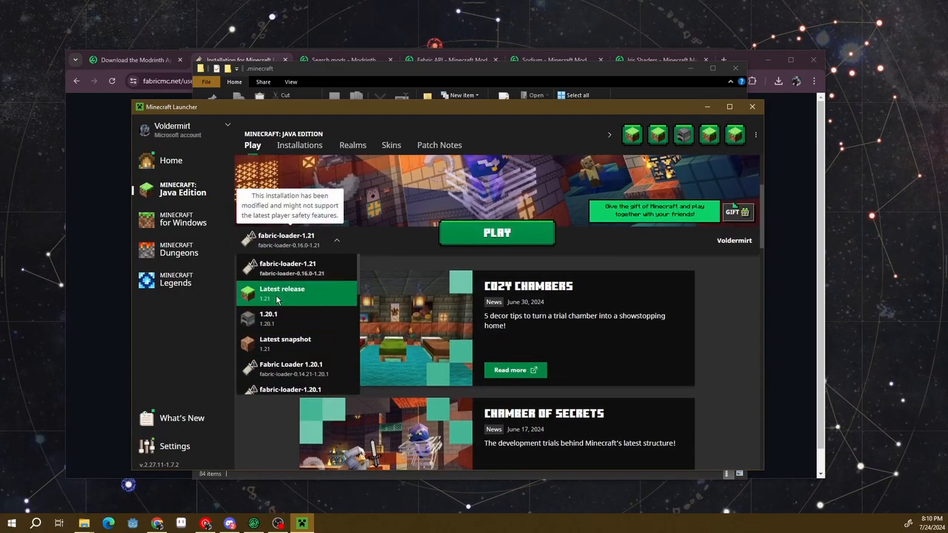
{"action": "scroll", "coordinate": [296, 348], "scroll_direction": "down", "scroll_amount": 5}
{"action": "left_click", "coordinate": [288, 404]}
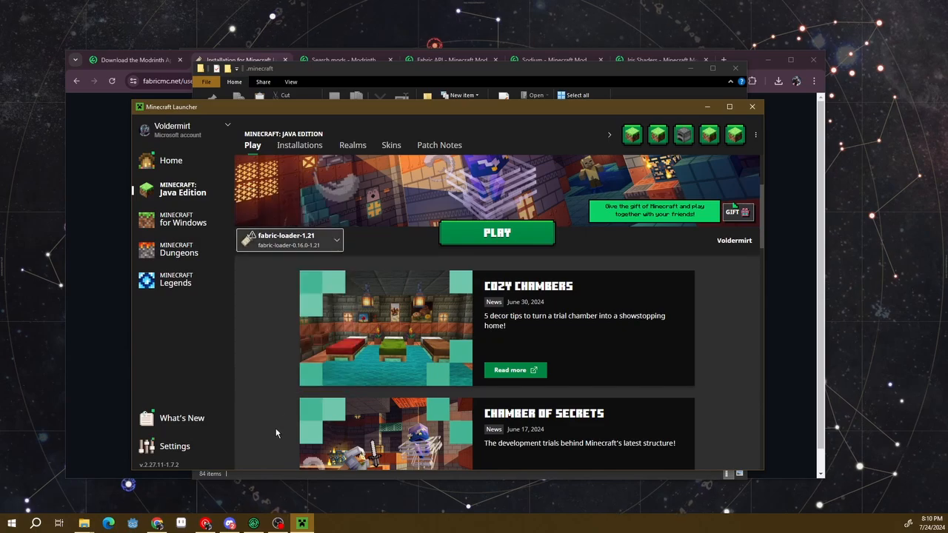
{"action": "scroll", "coordinate": [283, 411], "scroll_direction": "up", "scroll_amount": 3}
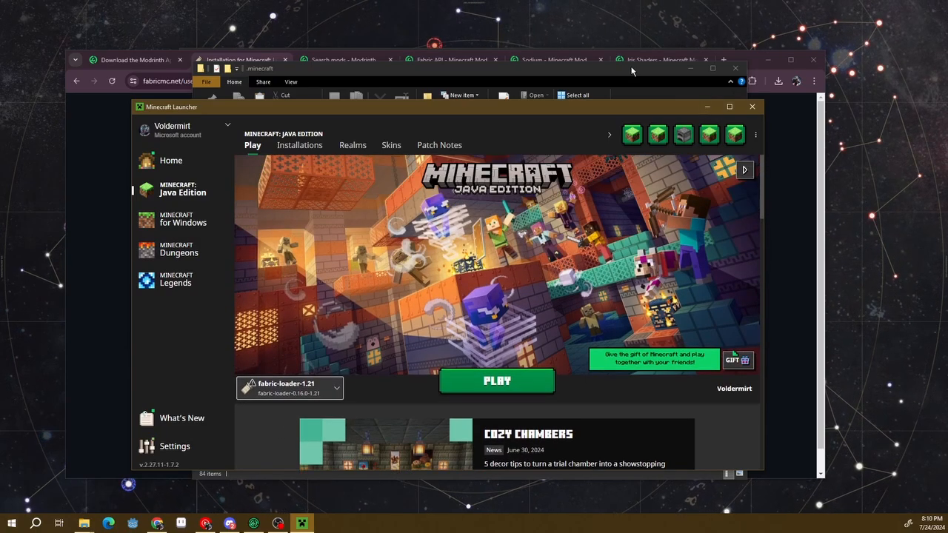
Switch to Chrome and view the Modrinth mod search page and the Fabric API mod page
{"action": "left_click", "coordinate": [793, 142]}
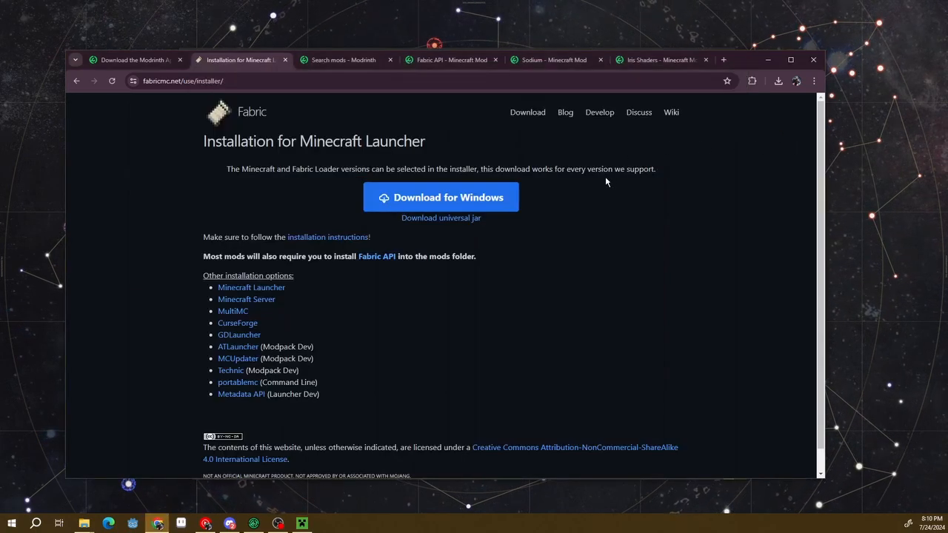
{"action": "left_click", "coordinate": [305, 61]}
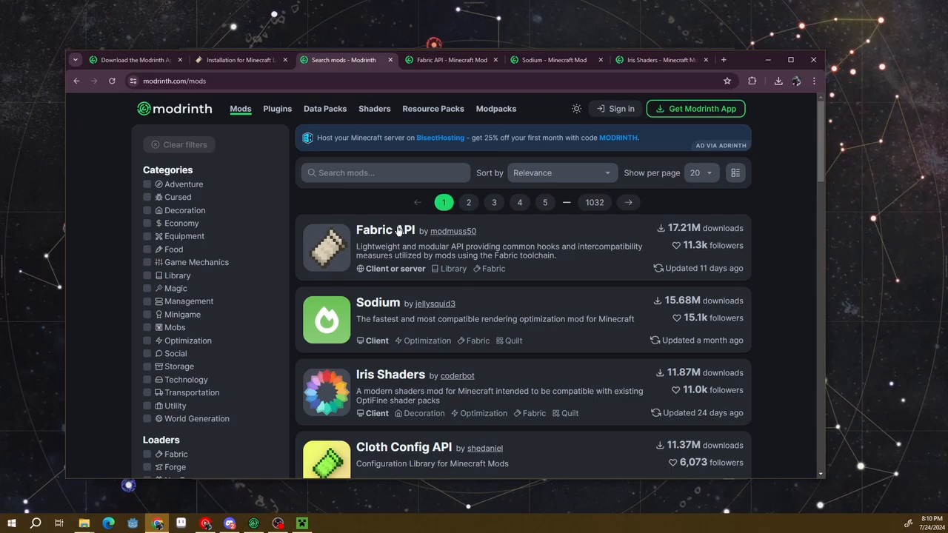
{"action": "left_click", "coordinate": [440, 62]}
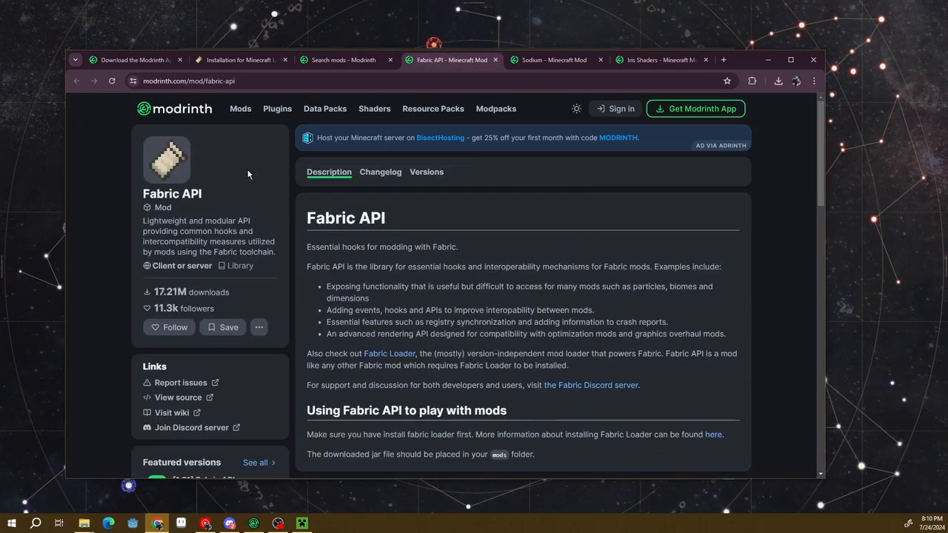
View the Sodium and Iris Shaders mod pages, and return to the Fabric API page
{"action": "left_click", "coordinate": [560, 61]}
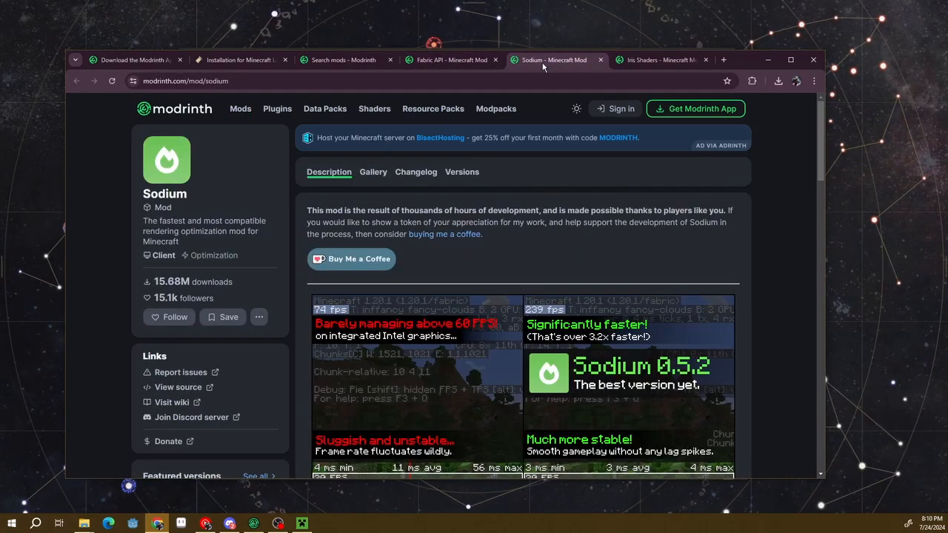
{"action": "left_click", "coordinate": [635, 62]}
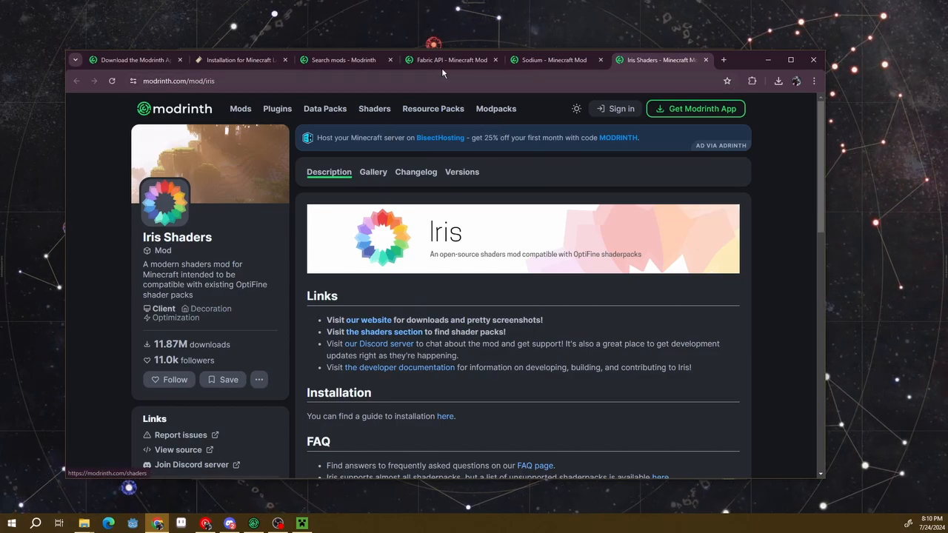
{"action": "left_click", "coordinate": [460, 59]}
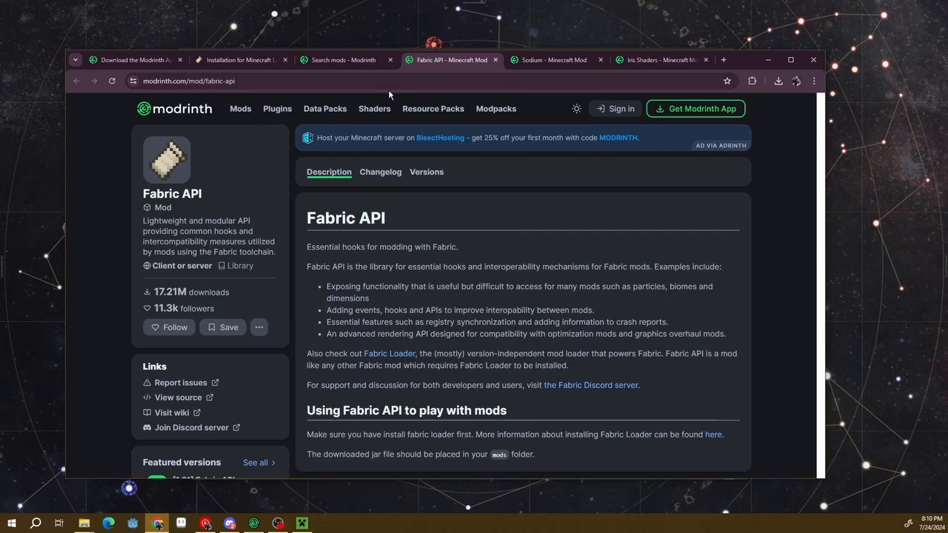
{"action": "left_click", "coordinate": [430, 109]}
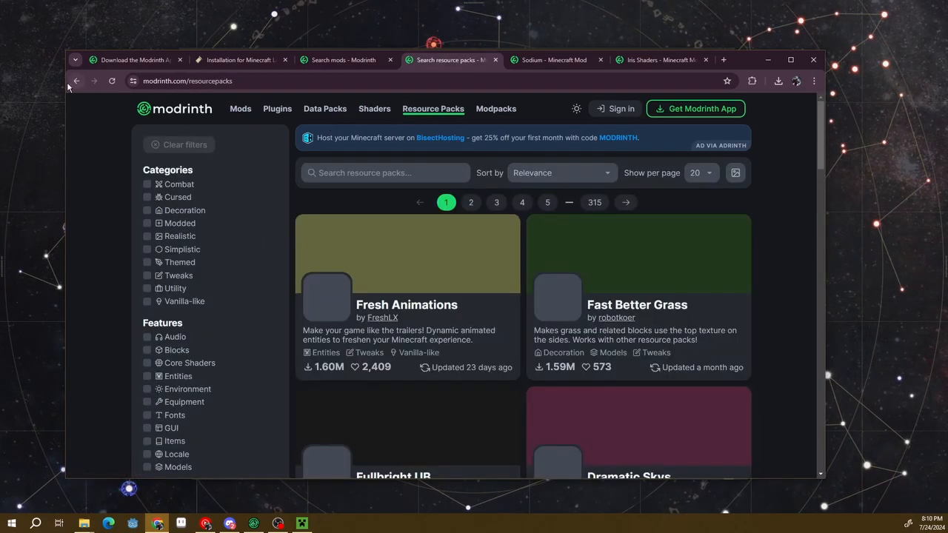
{"action": "left_click", "coordinate": [76, 82]}
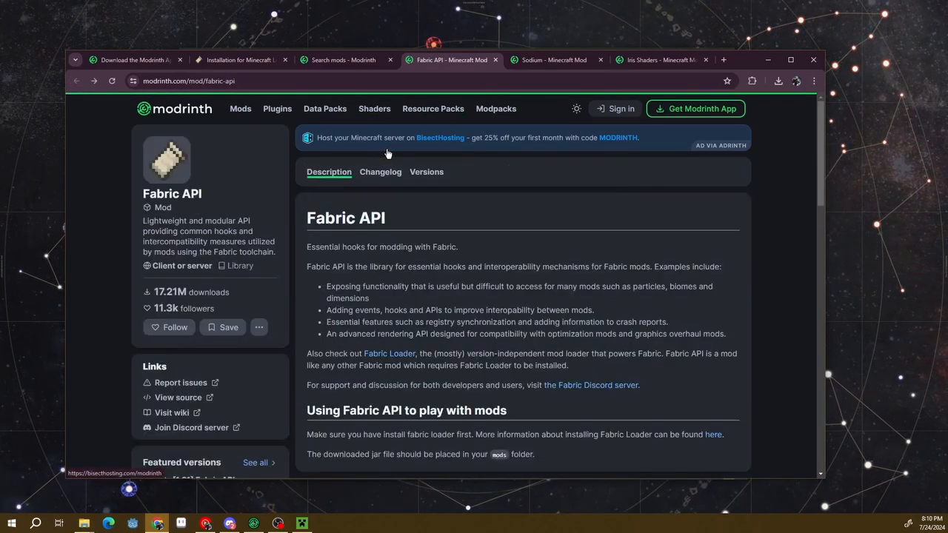
Download Fabric API 0.100.7+1.21 from the featured versions and open that version's details page
{"action": "scroll", "coordinate": [331, 227], "scroll_direction": "down", "scroll_amount": 1}
{"action": "scroll", "coordinate": [331, 227], "scroll_direction": "down", "scroll_amount": 2}
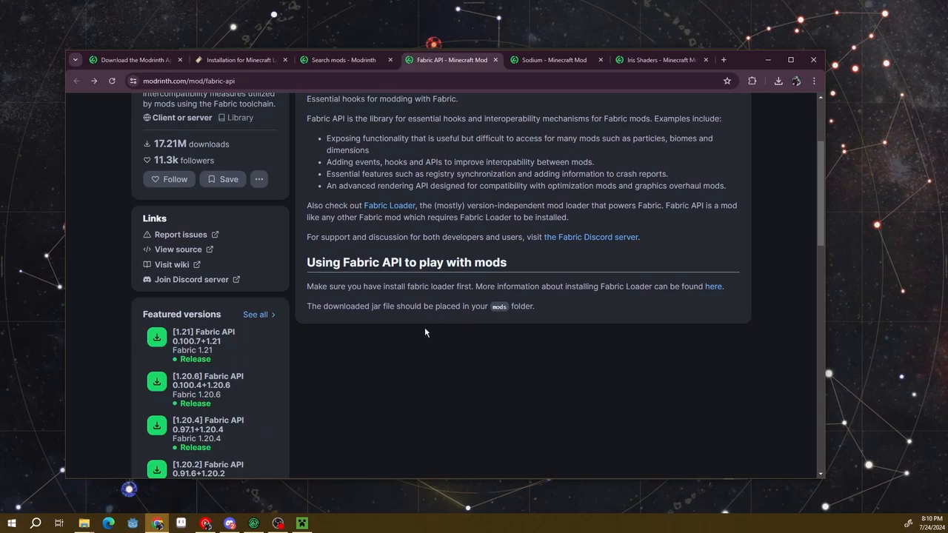
{"action": "scroll", "coordinate": [179, 355], "scroll_direction": "down", "scroll_amount": 1}
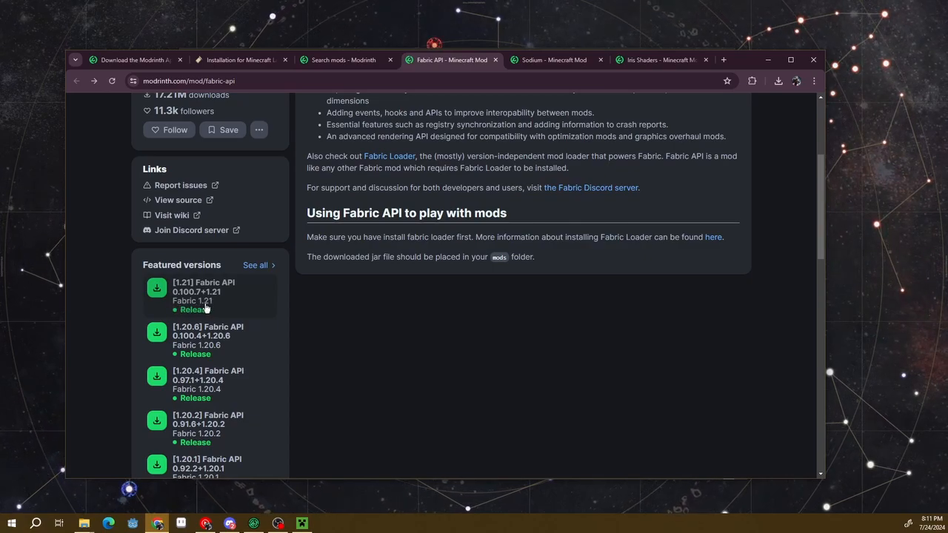
{"action": "left_click", "coordinate": [159, 291]}
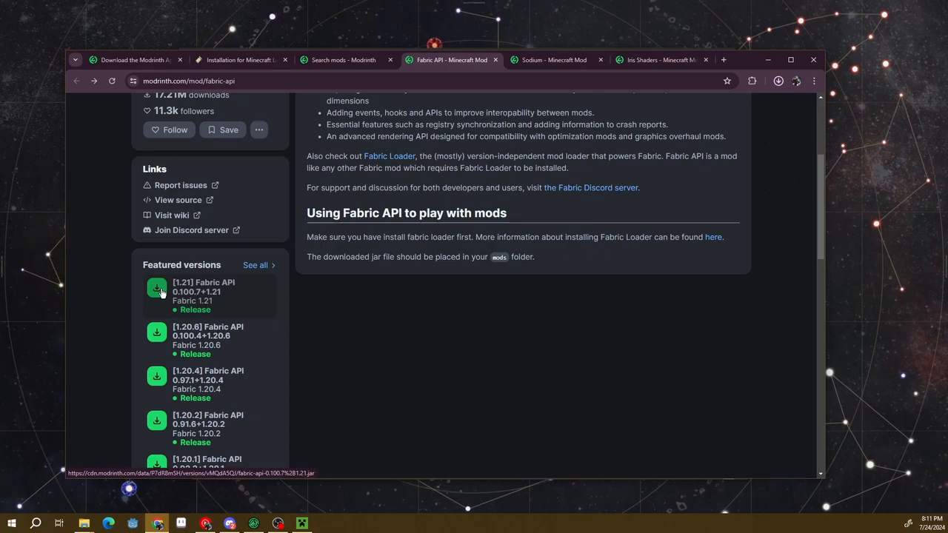
{"action": "left_click", "coordinate": [237, 296]}
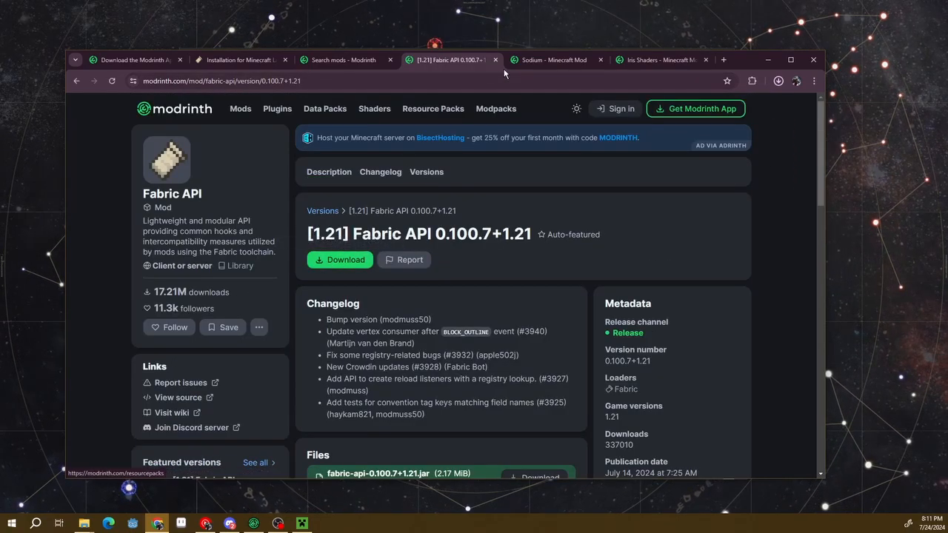
Download Sodium 0.5.11 for Fabric 1.21 and Iris 1.7.3 for Minecraft 1.21 from their Modrinth mod pages
{"action": "left_click", "coordinate": [534, 64]}
{"action": "scroll", "coordinate": [114, 215], "scroll_direction": "down", "scroll_amount": 3}
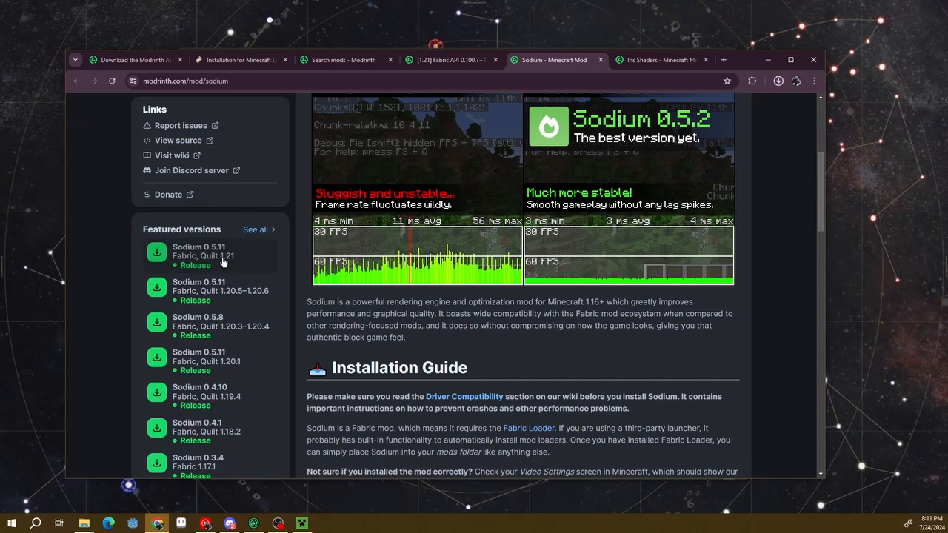
{"action": "left_click", "coordinate": [156, 255]}
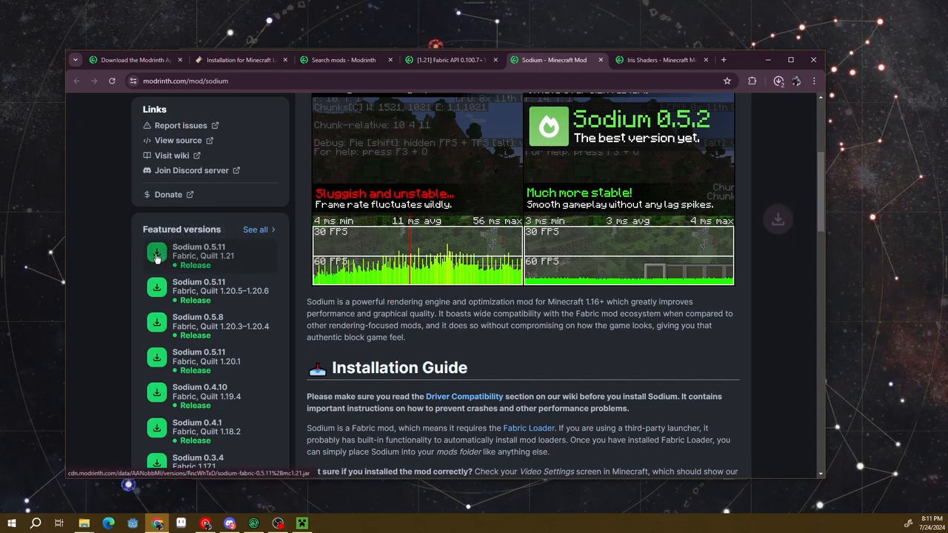
{"action": "left_click", "coordinate": [637, 60]}
{"action": "scroll", "coordinate": [400, 230], "scroll_direction": "down", "scroll_amount": 3}
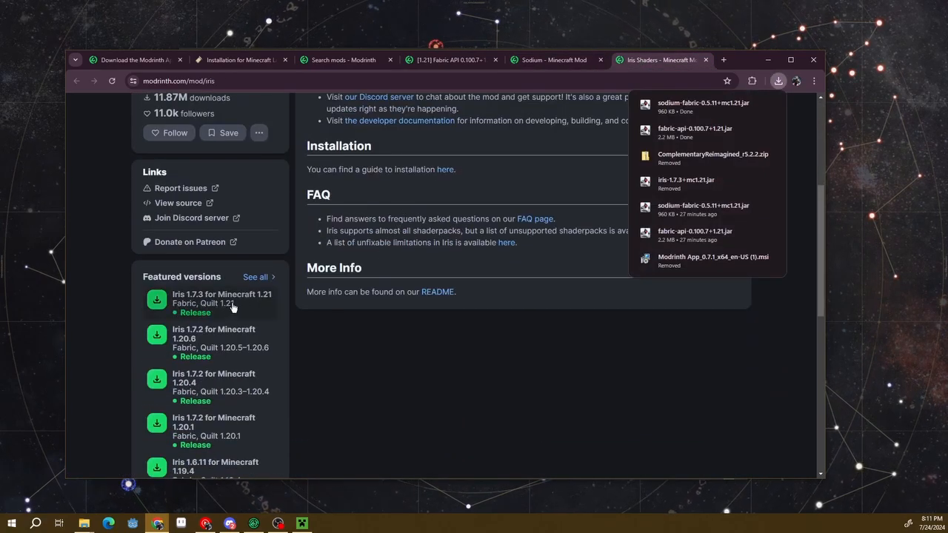
{"action": "left_click", "coordinate": [159, 302]}
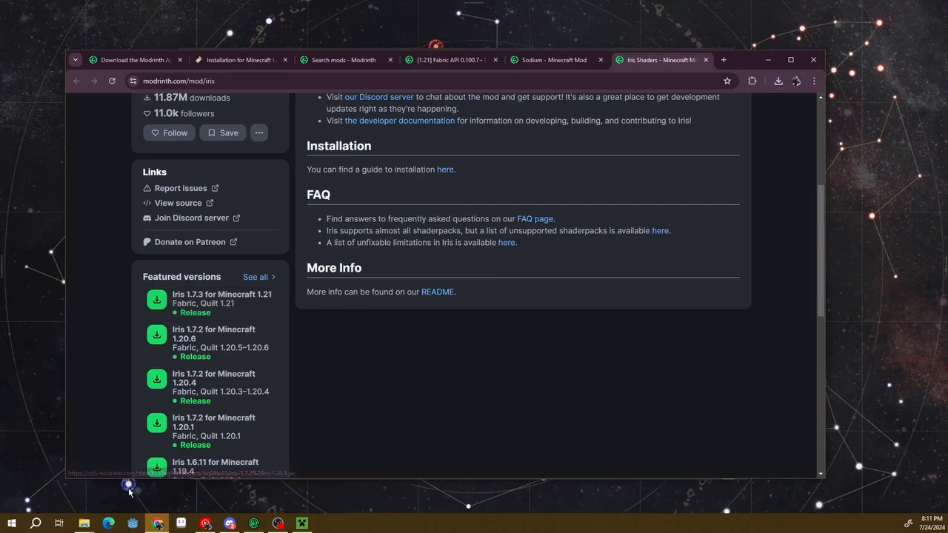
Switch to File Explorer and cut fabric-api-0.100.7+1.21.jar, sodium-fabric-0.5.11+mc1.21.jar and iris-1.7.3+mc1.21.jar from the Downloads folder
{"action": "left_click", "coordinate": [85, 530]}
{"action": "left_click", "coordinate": [45, 478]}
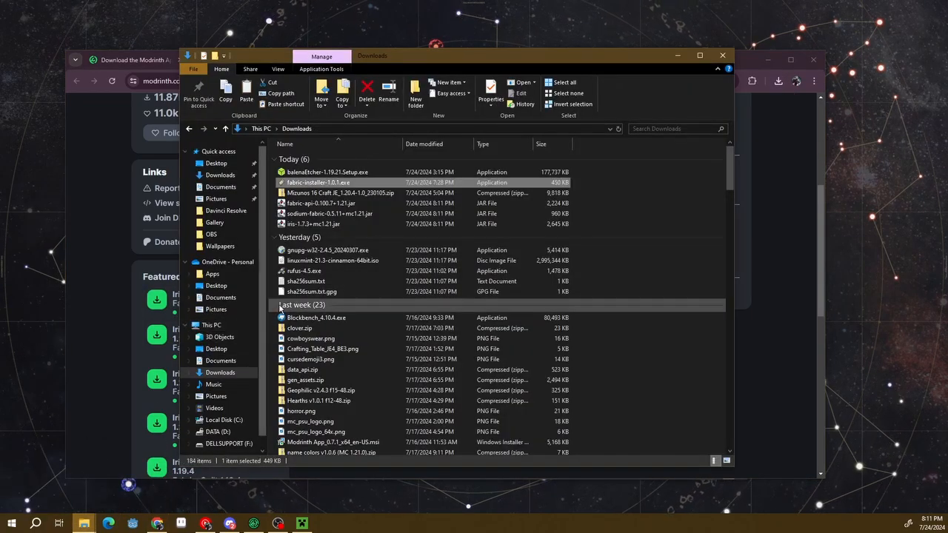
{"action": "left_click", "coordinate": [354, 205]}
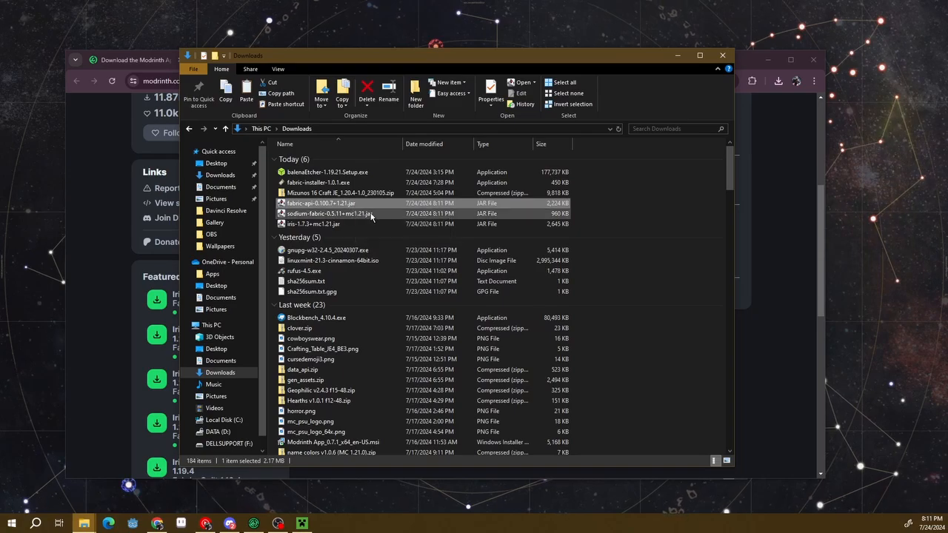
{"action": "left_click", "coordinate": [359, 214]}
{"action": "left_click_drag", "start_coordinate": [590, 228], "coordinate": [544, 204]}
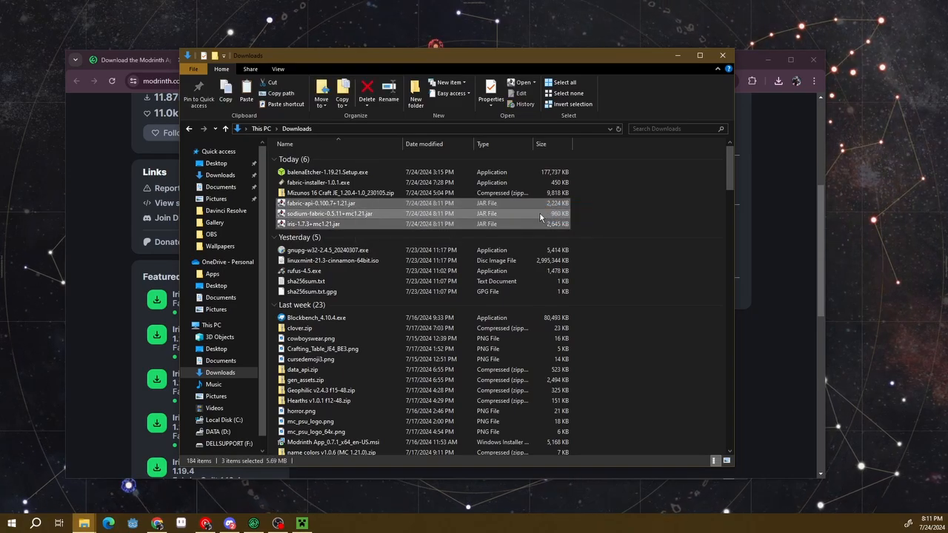
{"action": "key", "text": "ctrl+x"}
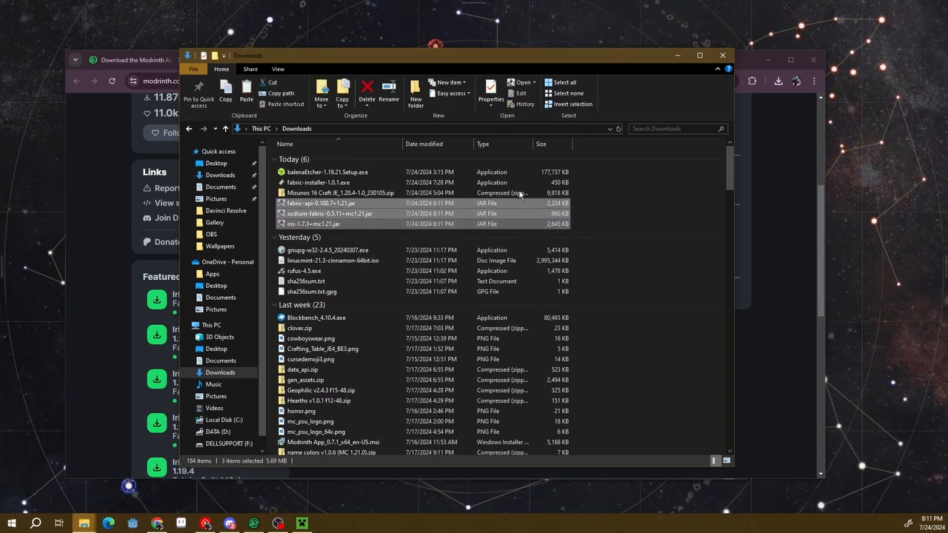
{"action": "left_click_drag", "start_coordinate": [484, 61], "coordinate": [591, 254]}
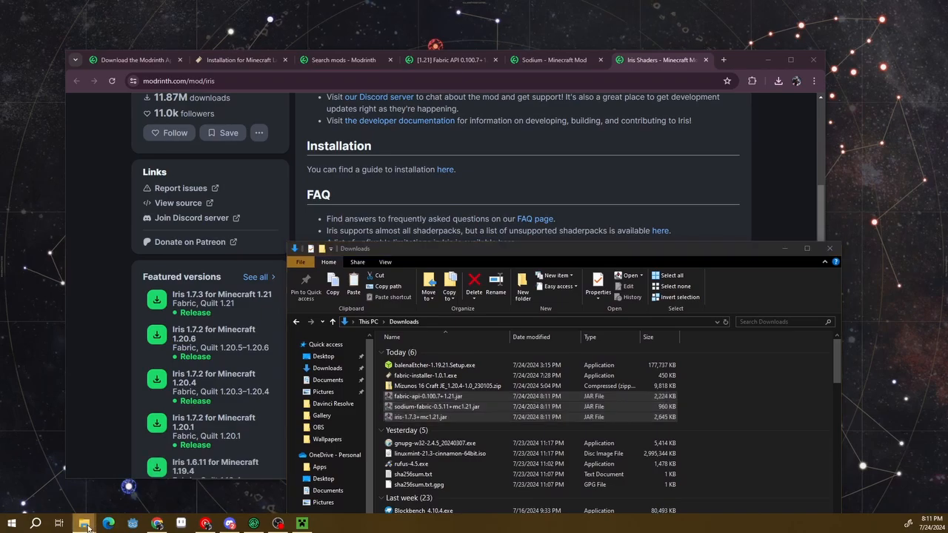
Paste the three cut mod jars into the mods folder inside .minecraft and return to the .minecraft folder
{"action": "mouse_move", "coordinate": [84, 523]}
{"action": "left_click", "coordinate": [120, 482]}
{"action": "scroll", "coordinate": [333, 222], "scroll_direction": "up", "scroll_amount": 3}
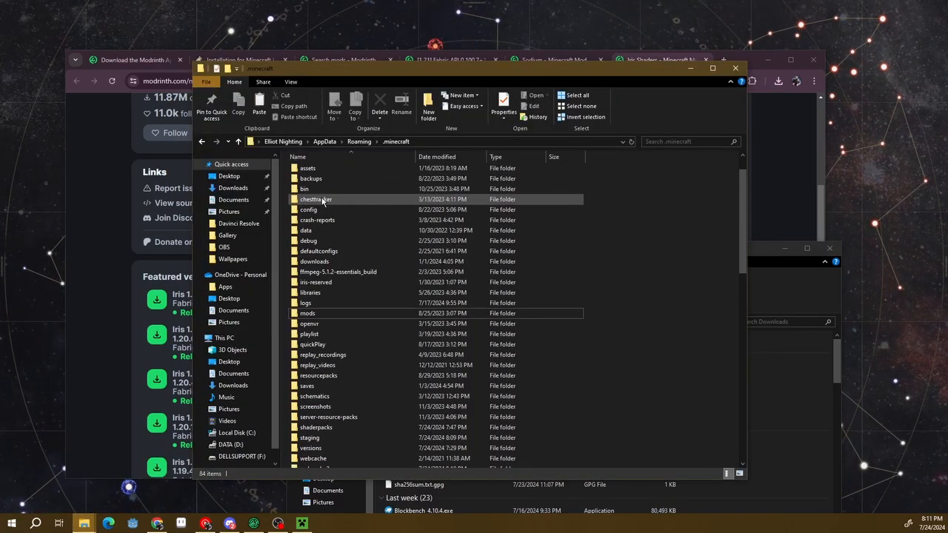
{"action": "left_click", "coordinate": [317, 314]}
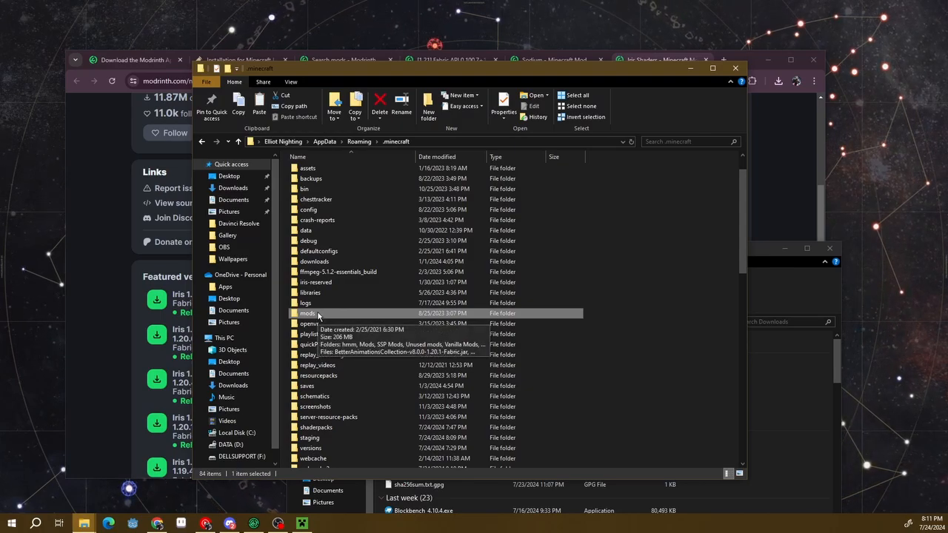
{"action": "double_click", "coordinate": [310, 315]}
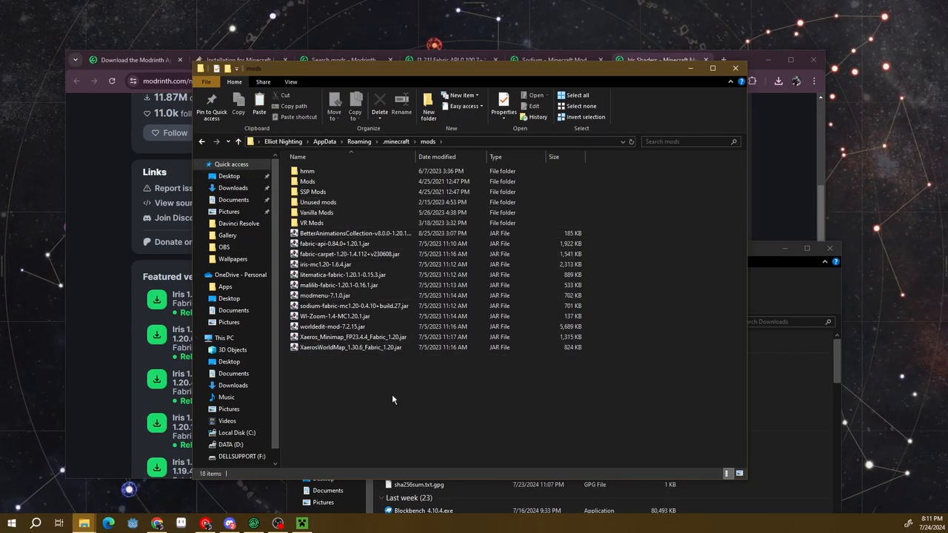
{"action": "key", "text": "ctrl+v"}
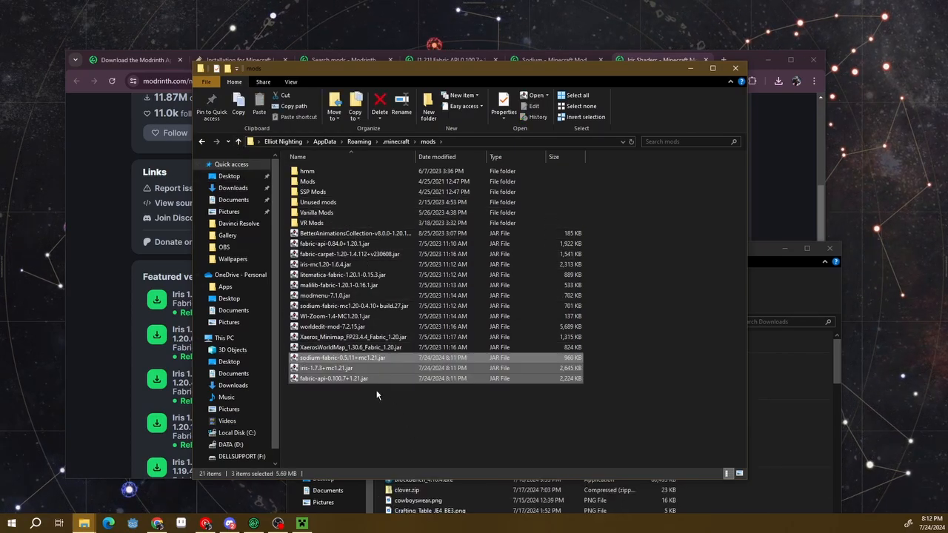
{"action": "left_click", "coordinate": [332, 419]}
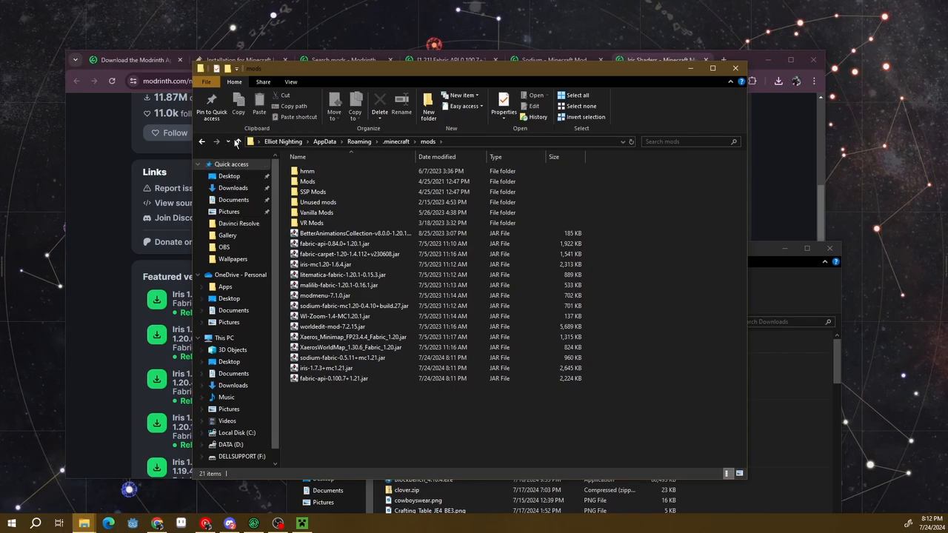
{"action": "left_click", "coordinate": [239, 142]}
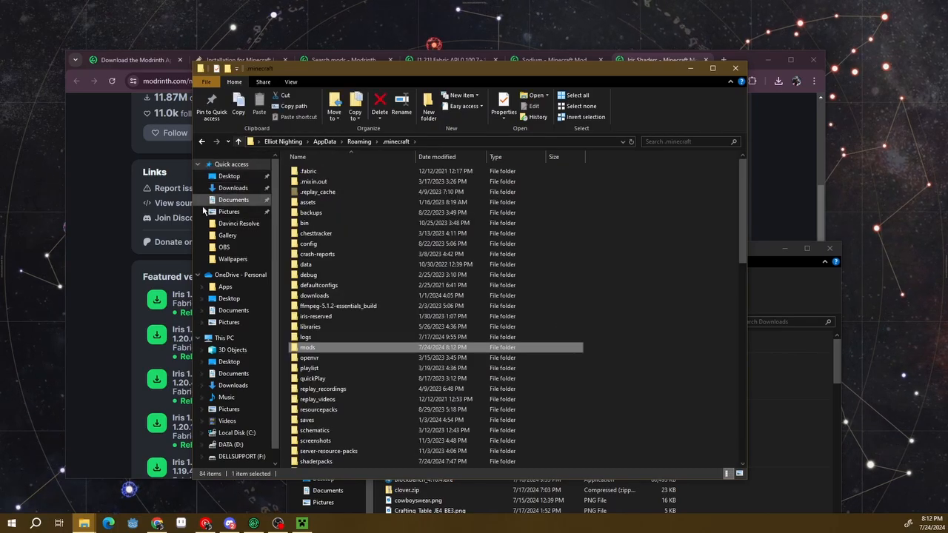
Switch to Chrome, browse Modrinth's shaders and open the Complementary Shaders - Reimagined page
{"action": "left_click", "coordinate": [104, 241]}
{"action": "left_click", "coordinate": [320, 65]}
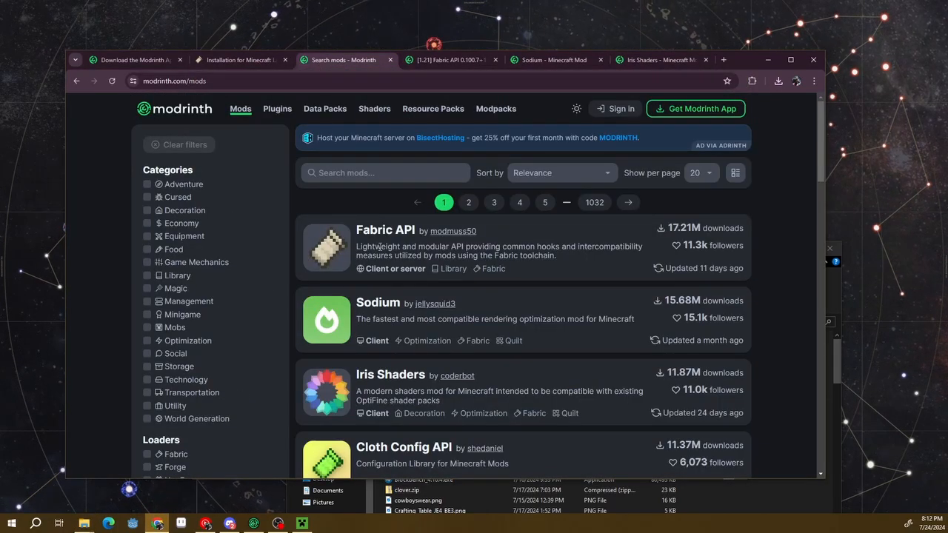
{"action": "left_click", "coordinate": [375, 111]}
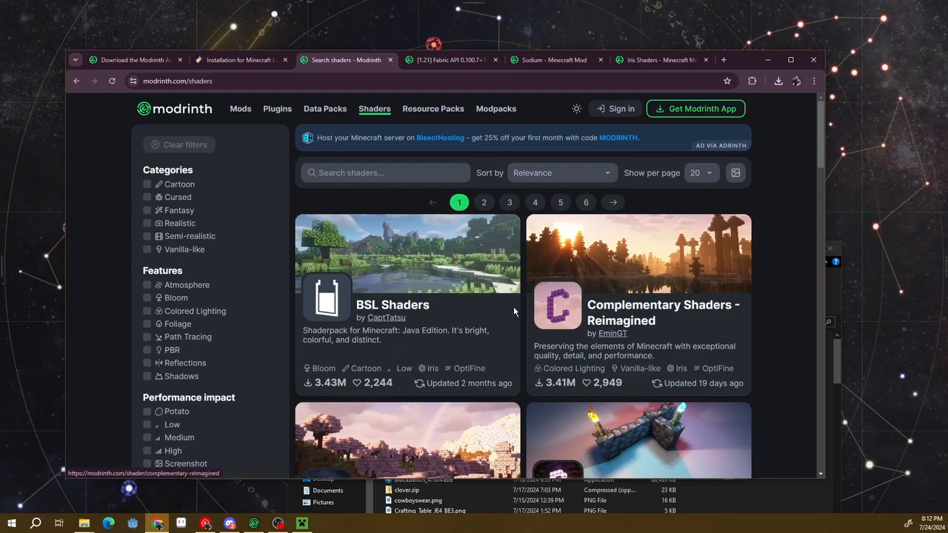
{"action": "scroll", "coordinate": [513, 306], "scroll_direction": "down", "scroll_amount": 8}
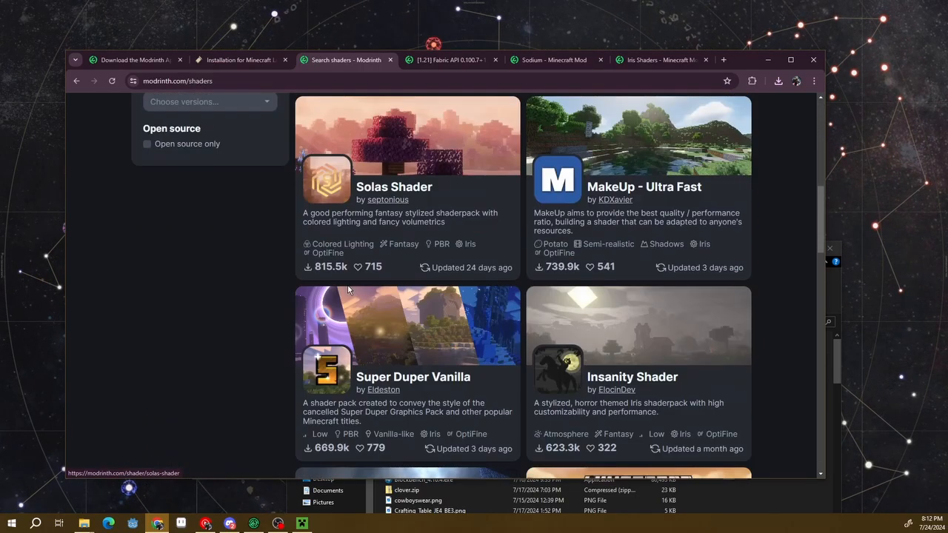
{"action": "scroll", "coordinate": [348, 289], "scroll_direction": "up", "scroll_amount": 8}
{"action": "left_click", "coordinate": [592, 313]}
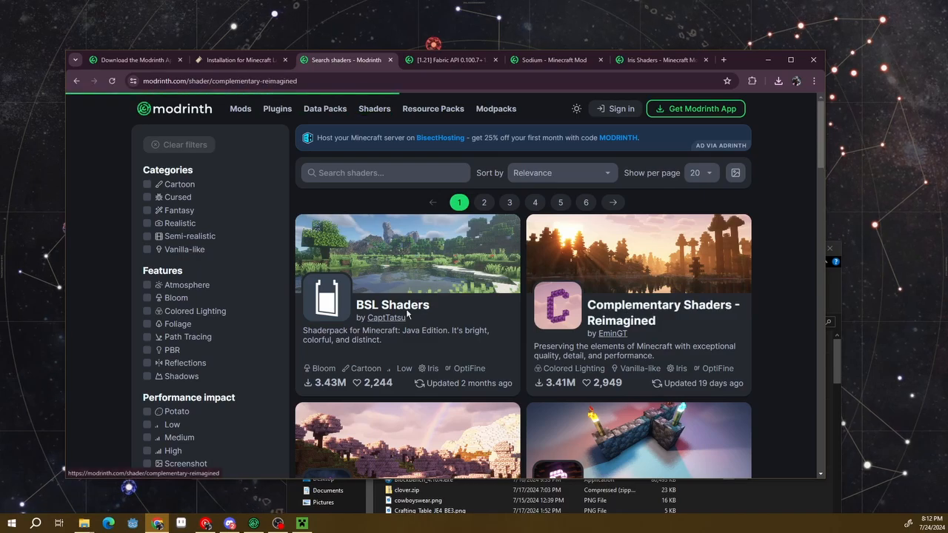
Open version r5.2.2 of Complementary Shaders - Reimagined and download ComplementaryReimagined_r5.2.2.zip
{"action": "scroll", "coordinate": [126, 351], "scroll_direction": "down", "scroll_amount": 5}
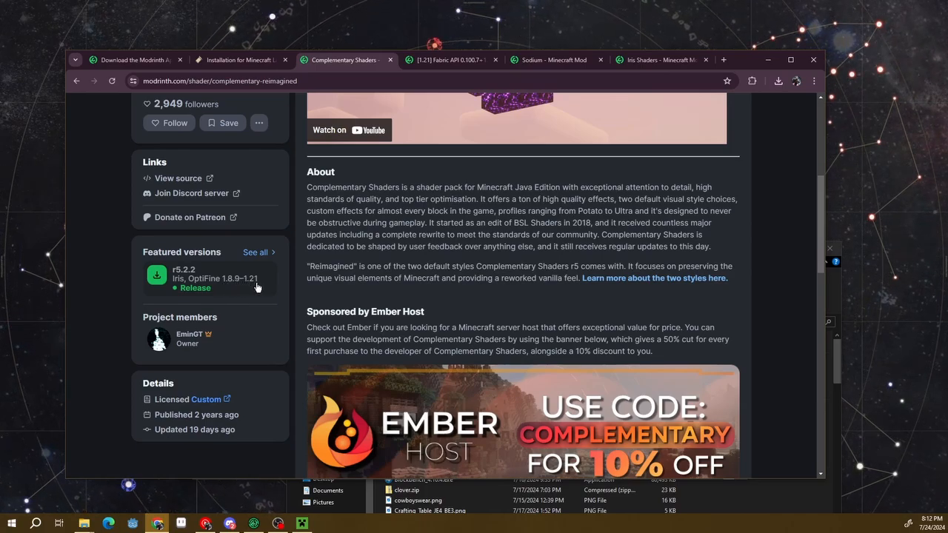
{"action": "scroll", "coordinate": [245, 297], "scroll_direction": "up", "scroll_amount": 1}
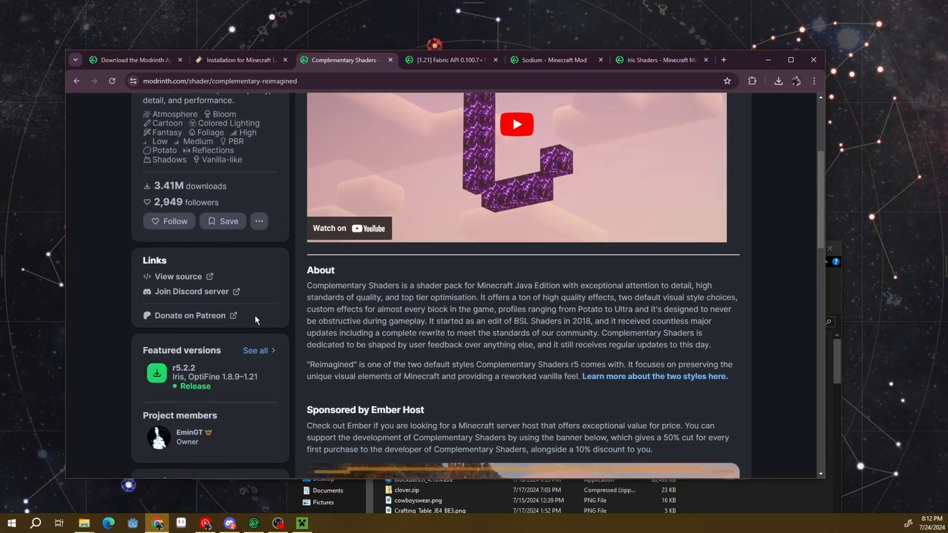
{"action": "scroll", "coordinate": [252, 296], "scroll_direction": "down", "scroll_amount": 1}
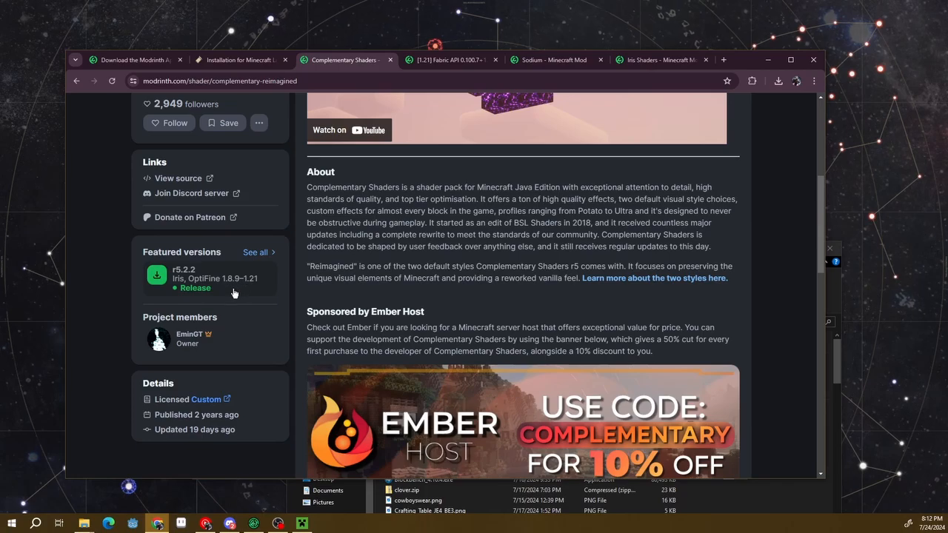
{"action": "left_click", "coordinate": [233, 292]}
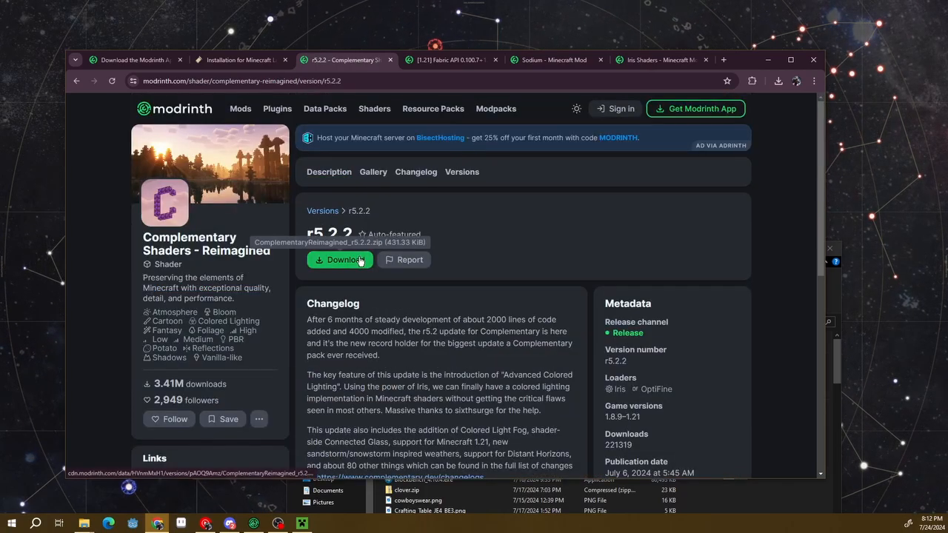
{"action": "left_click", "coordinate": [359, 260]}
Switch to the Downloads folder in File Explorer, select ComplementaryReimagined_r5.2.2.zip and minimize the window
{"action": "mouse_move", "coordinate": [85, 524]}
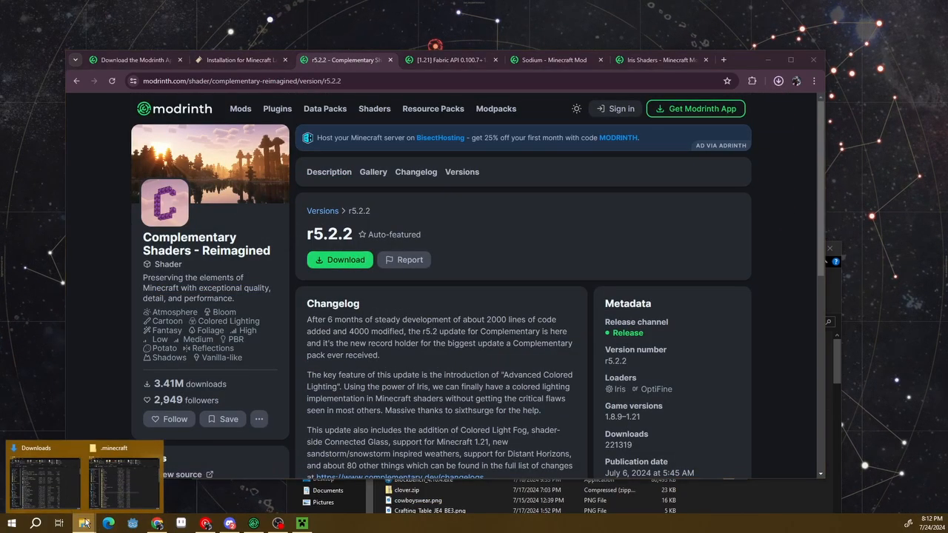
{"action": "left_click", "coordinate": [43, 480]}
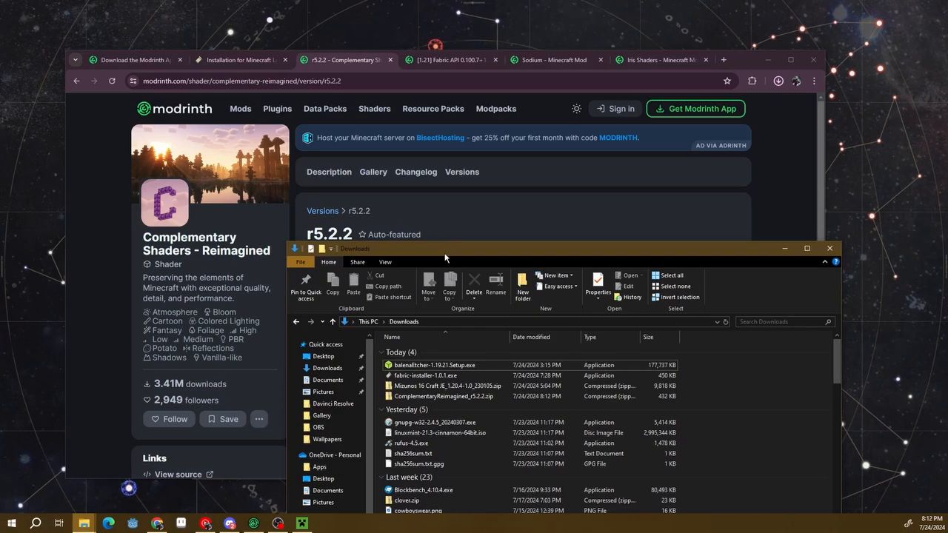
{"action": "left_click_drag", "start_coordinate": [441, 248], "coordinate": [352, 94]}
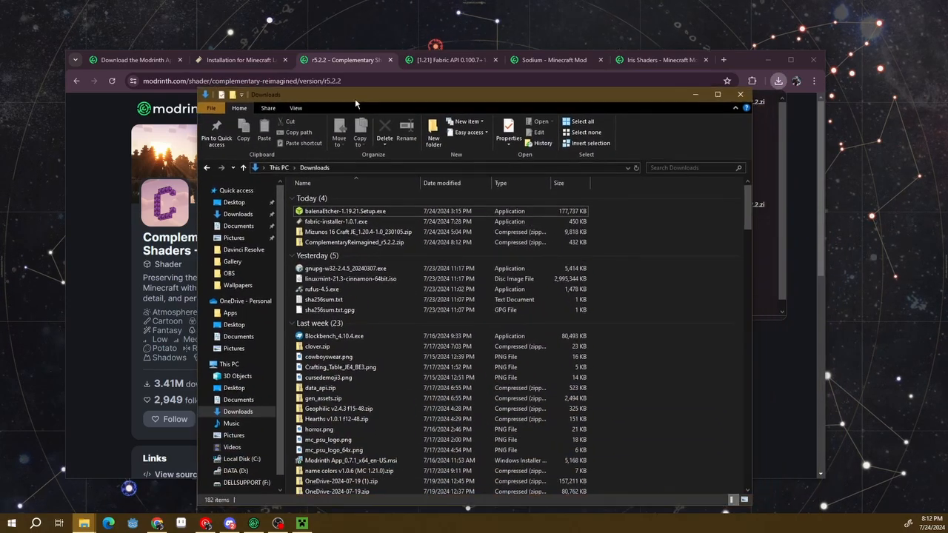
{"action": "left_click", "coordinate": [399, 246]}
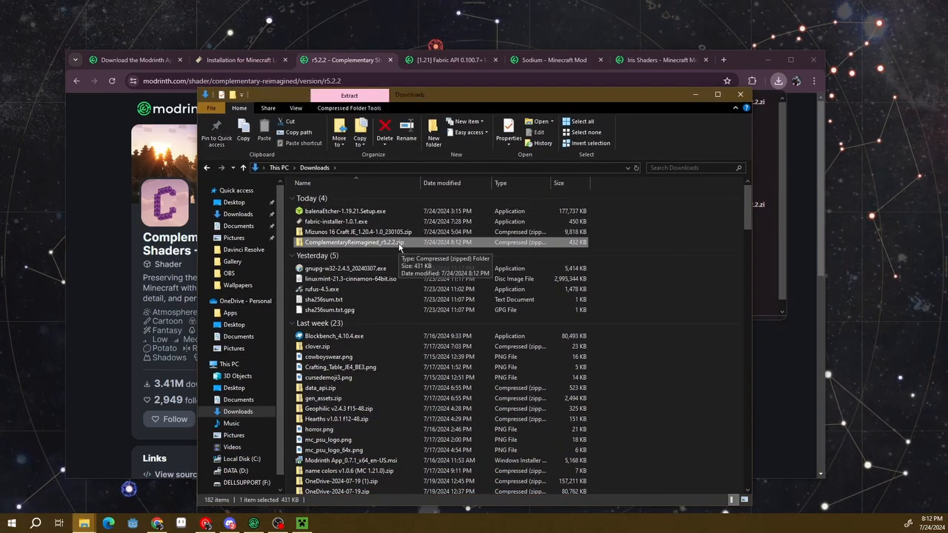
{"action": "left_click", "coordinate": [695, 94]}
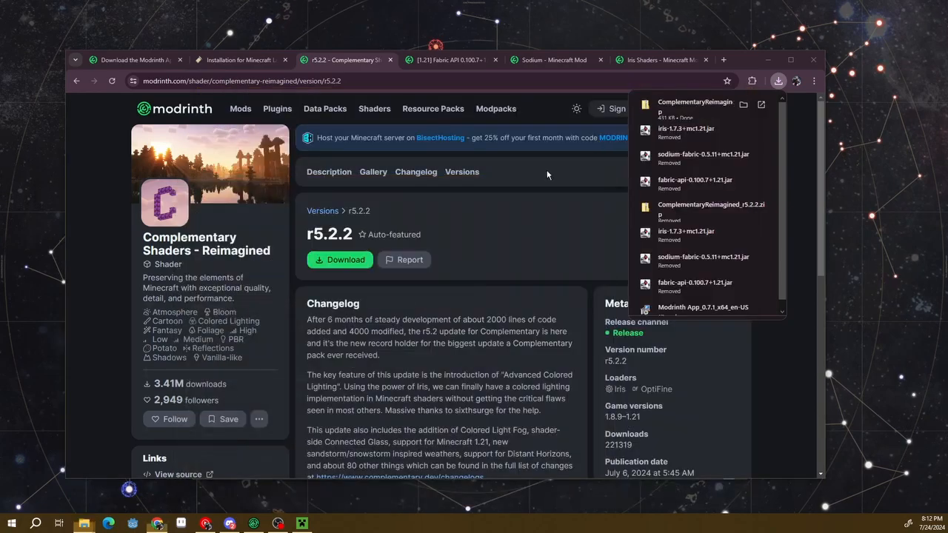
Switch to the .minecraft folder, open its shaderpacks folder and try to paste the shader pack zip there
{"action": "left_click", "coordinate": [85, 525]}
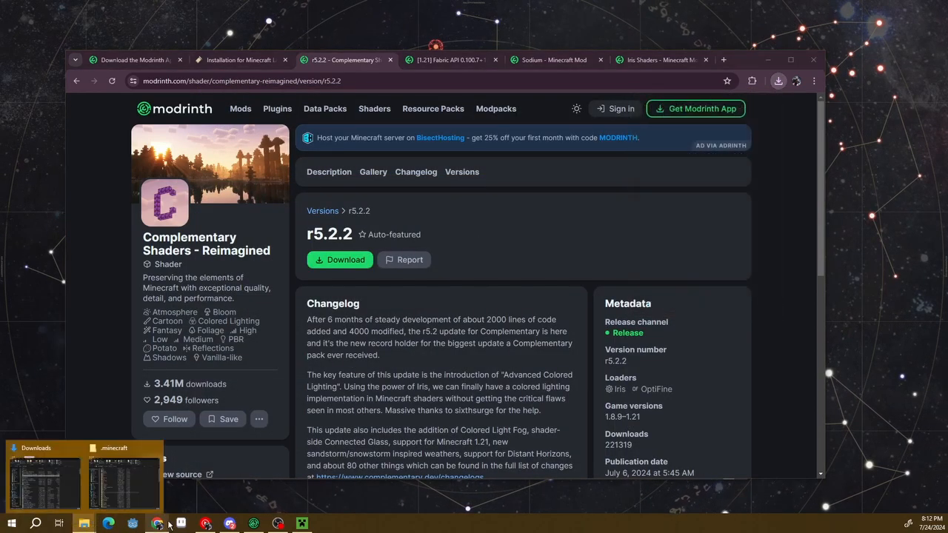
{"action": "left_click", "coordinate": [133, 477]}
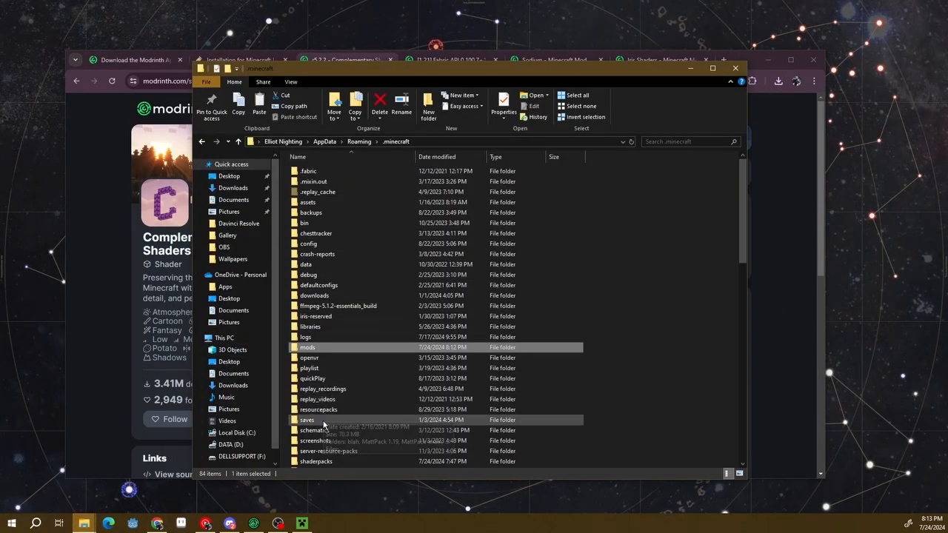
{"action": "double_click", "coordinate": [330, 461]}
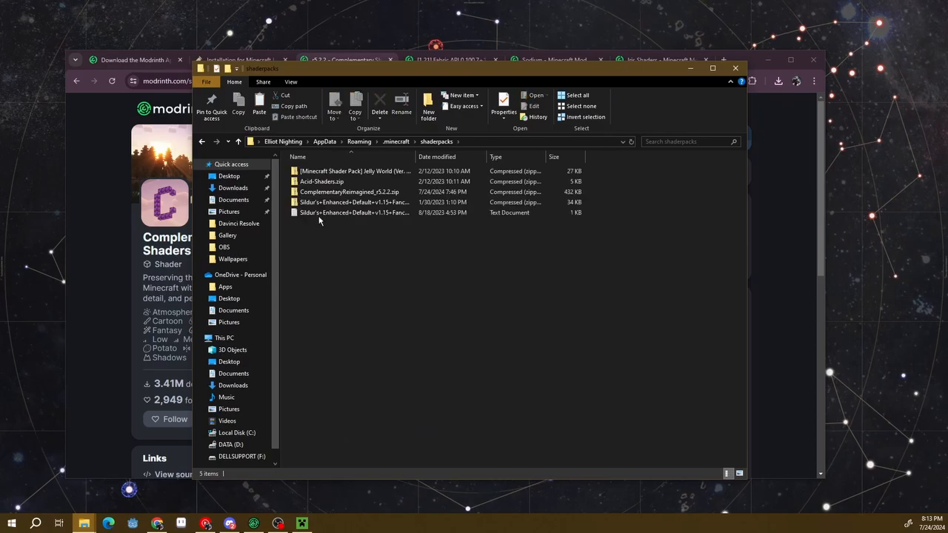
{"action": "right_click", "coordinate": [327, 270]}
{"action": "left_click", "coordinate": [307, 343]}
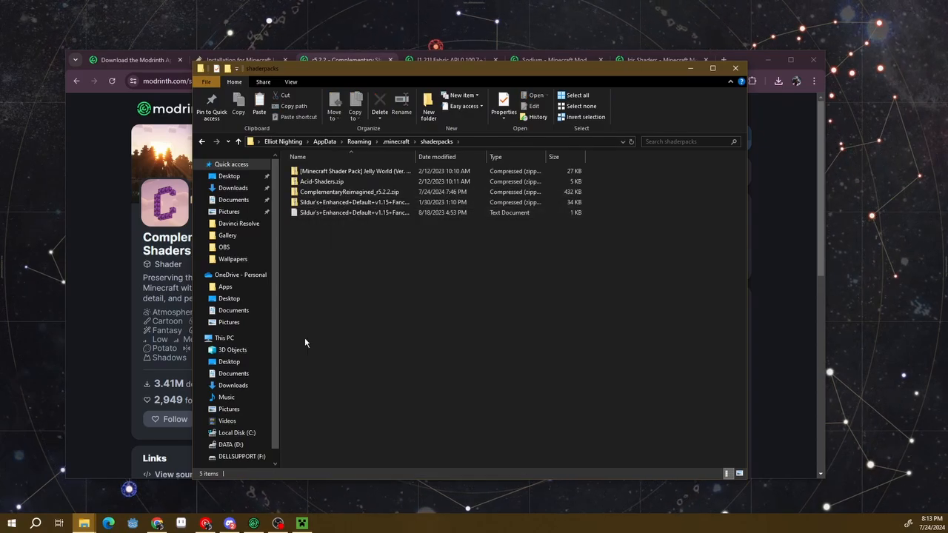
Switch to the Minecraft Launcher and start Minecraft: Java Edition with the fabric-loader-1.21 installation
{"action": "left_click", "coordinate": [302, 523]}
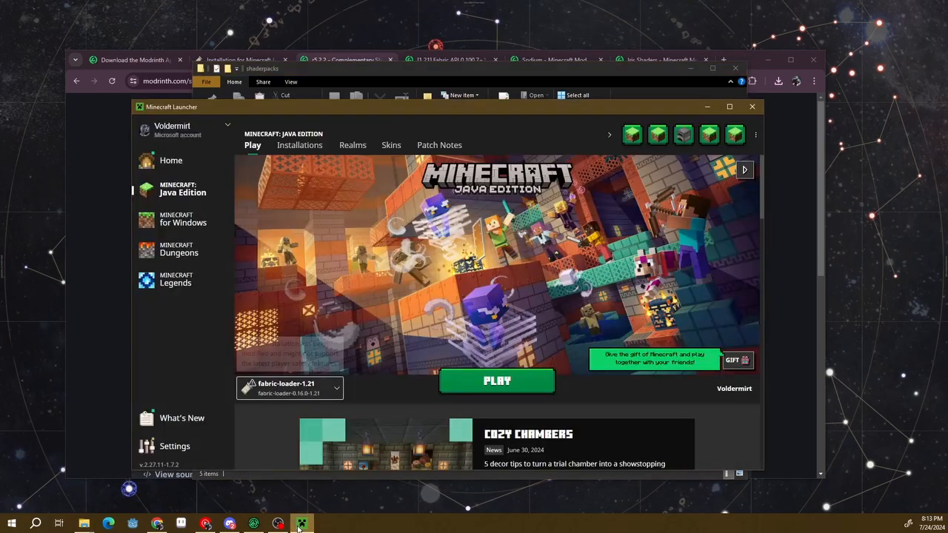
{"action": "mouse_move", "coordinate": [258, 384]}
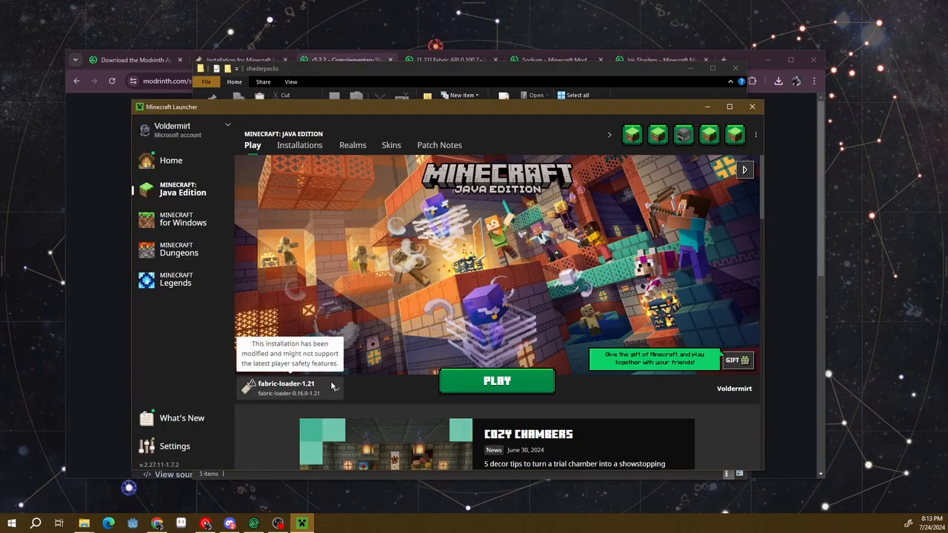
{"action": "left_click", "coordinate": [456, 378]}
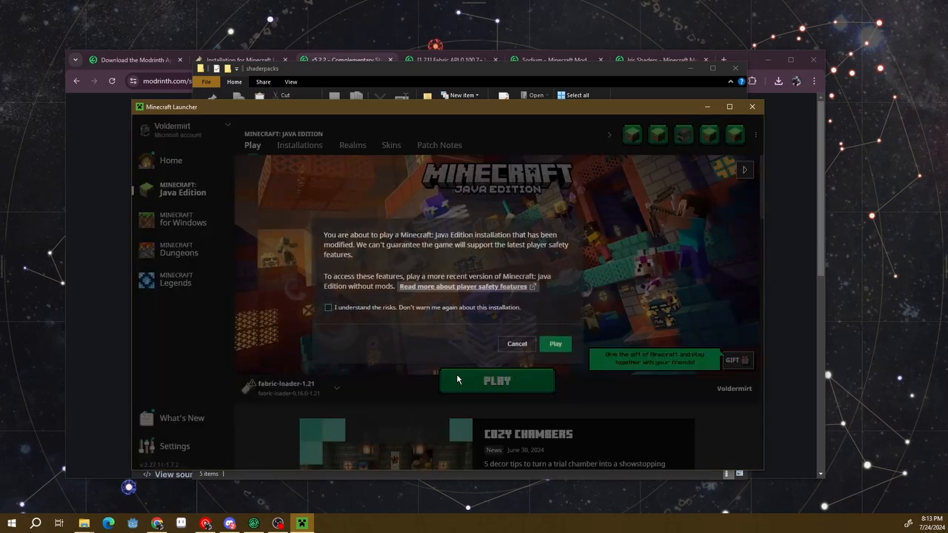